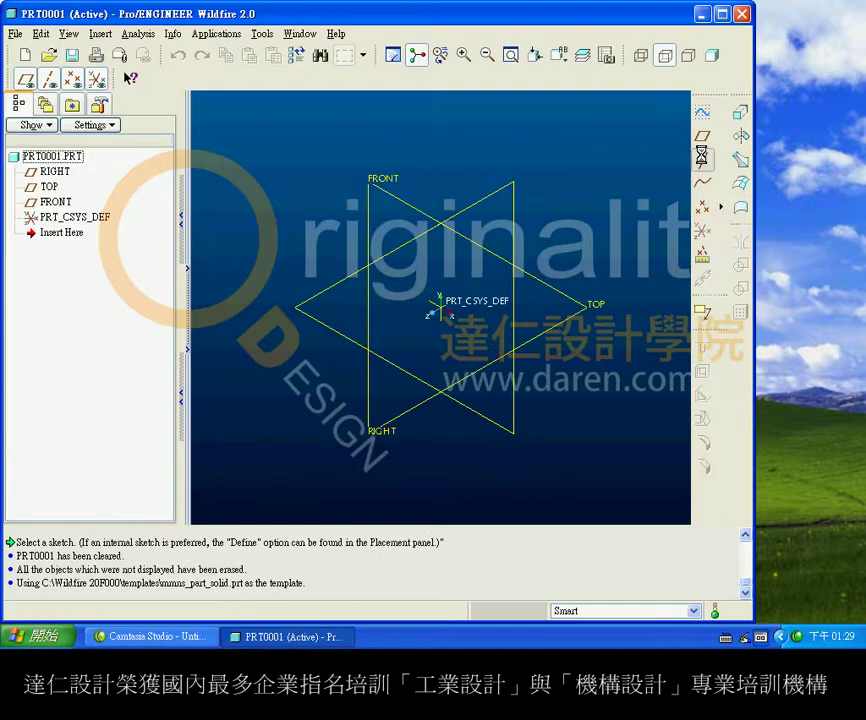
Create a datum axis through the intersection of the FRONT and TOP datum planes.
click(702, 158)
click(406, 205)
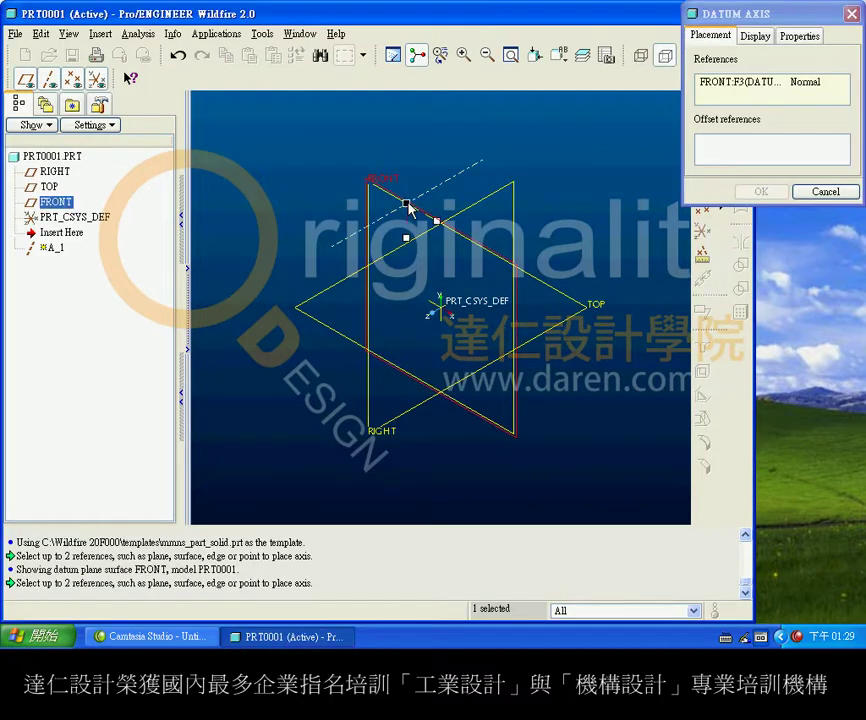
ctrl+click(570, 324)
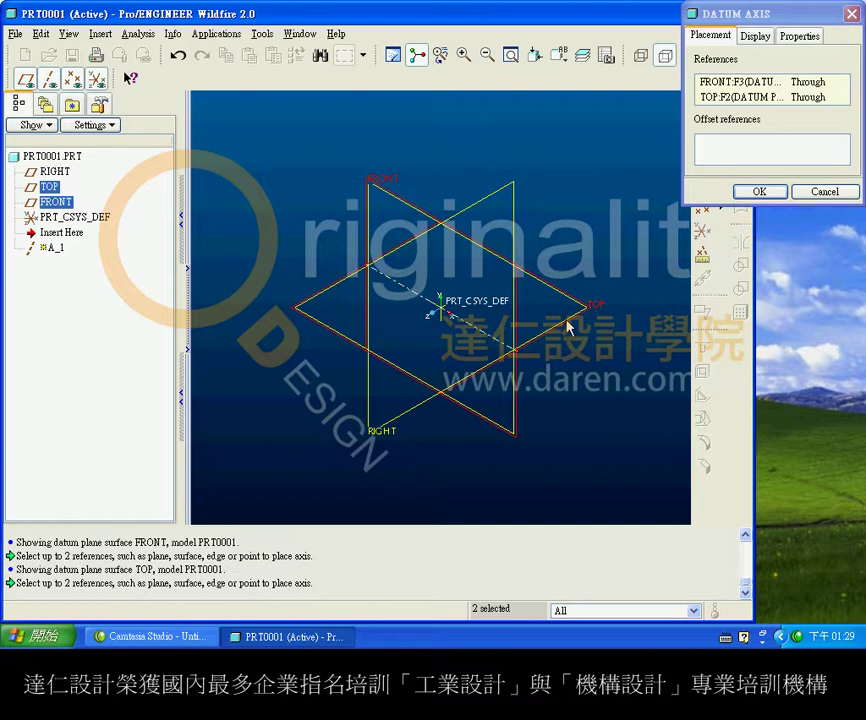
click(752, 190)
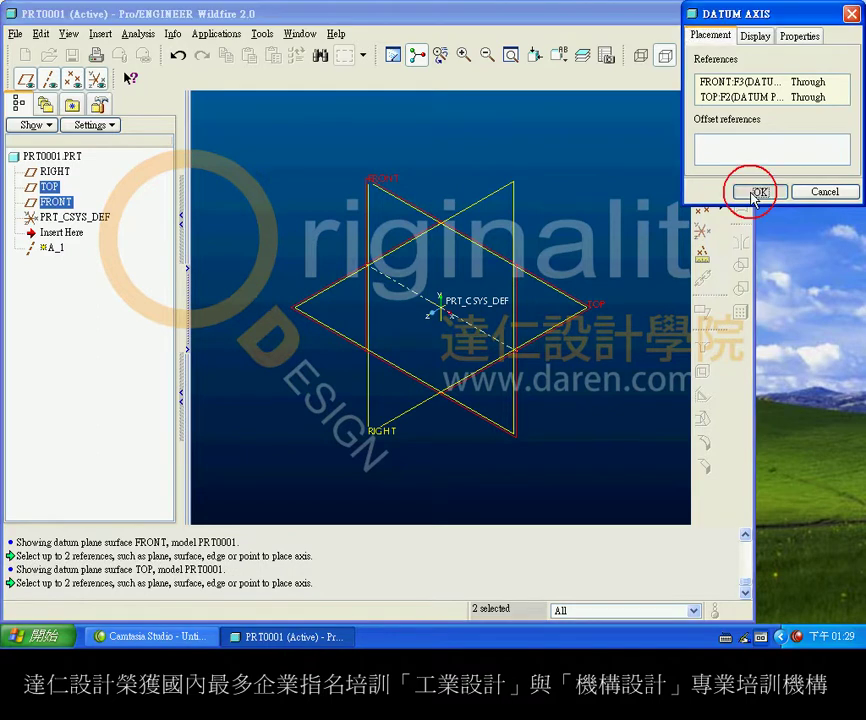
Create a datum plane through axis A_1, rotated 10 degrees from the FRONT plane.
click(703, 135)
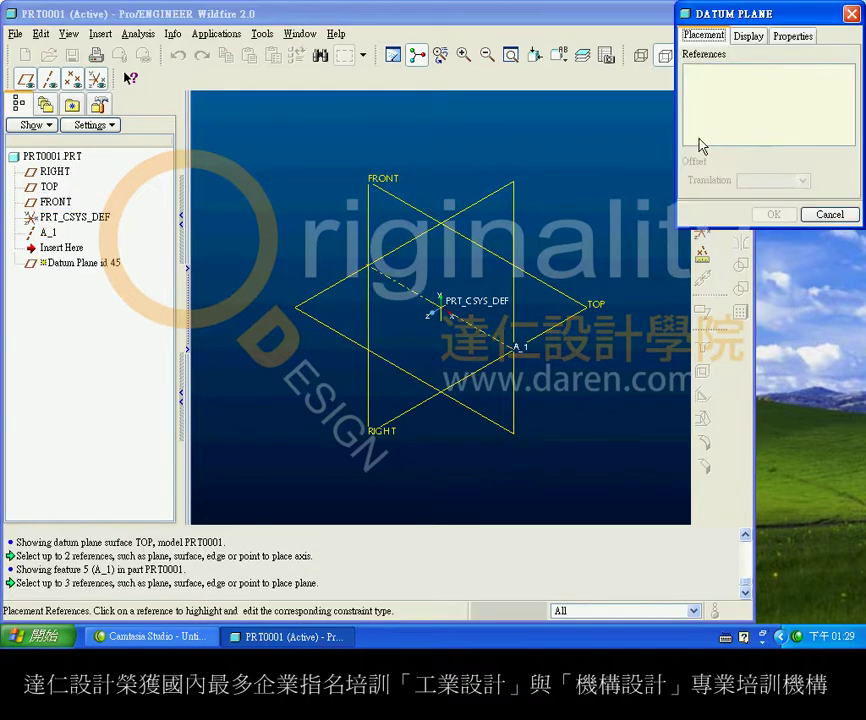
click(421, 294)
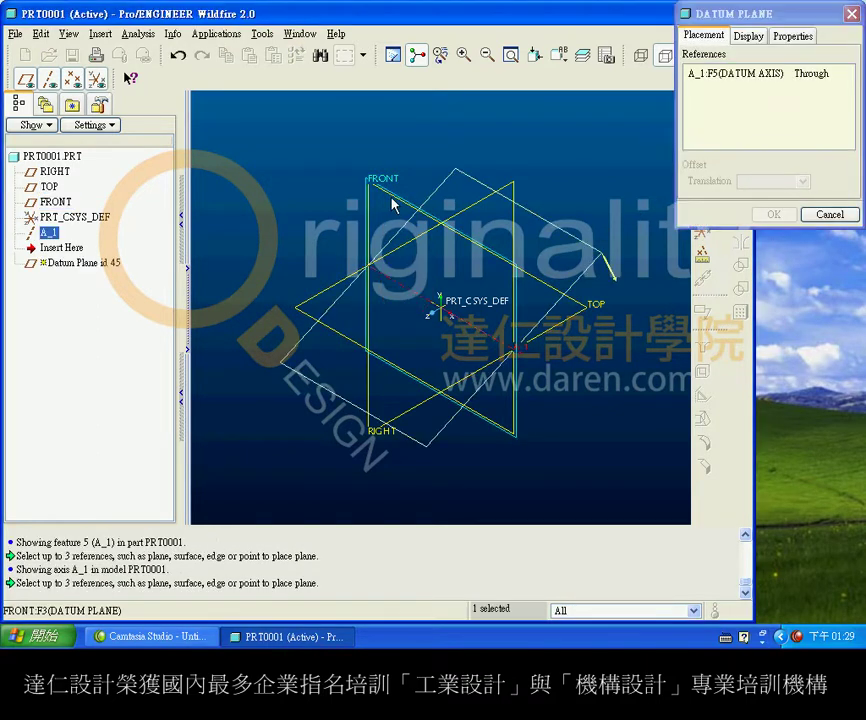
ctrl+click(394, 202)
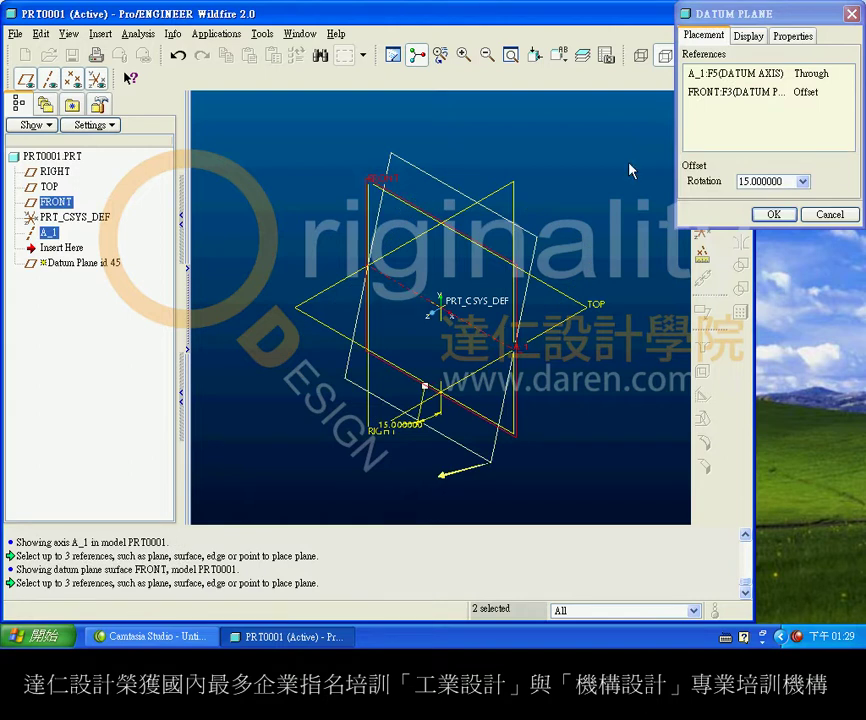
double_click(743, 181)
text(1)
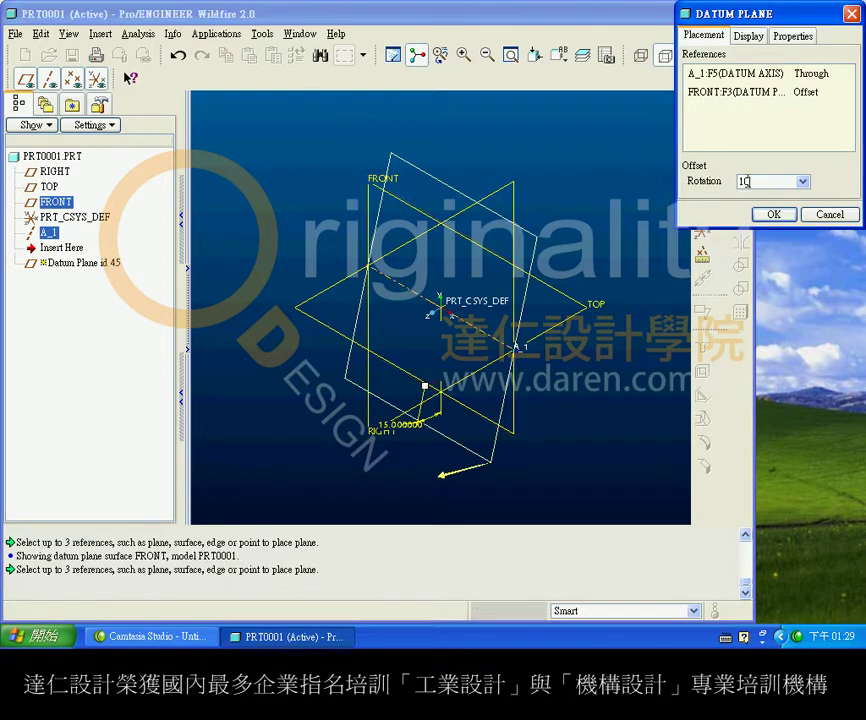
text(0)
key(Return)
click(773, 214)
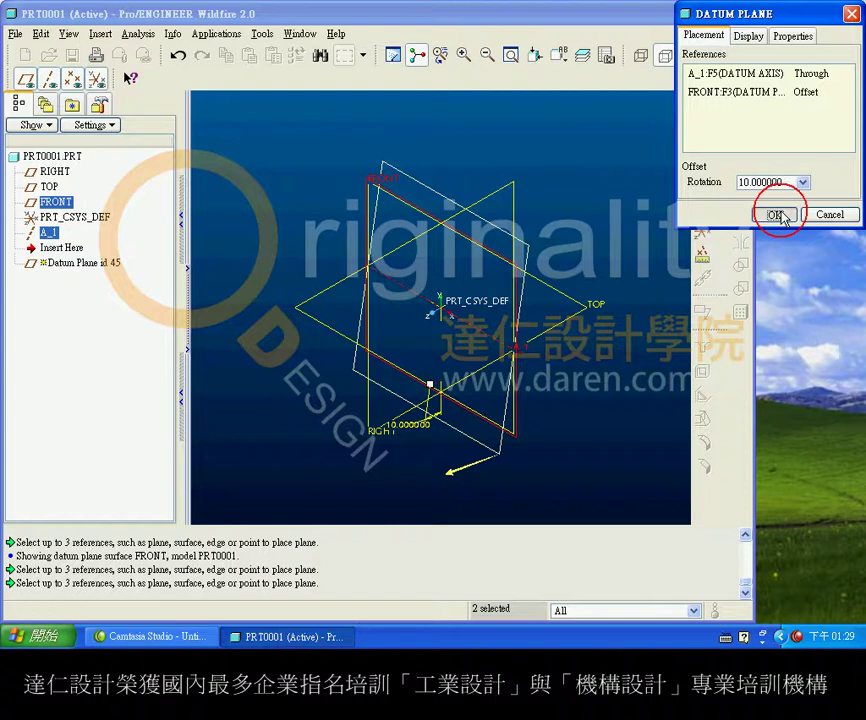
Start a Fill surface and define its internal sketch on DTM1, with the RIGHT plane as reference oriented Right.
click(40, 33)
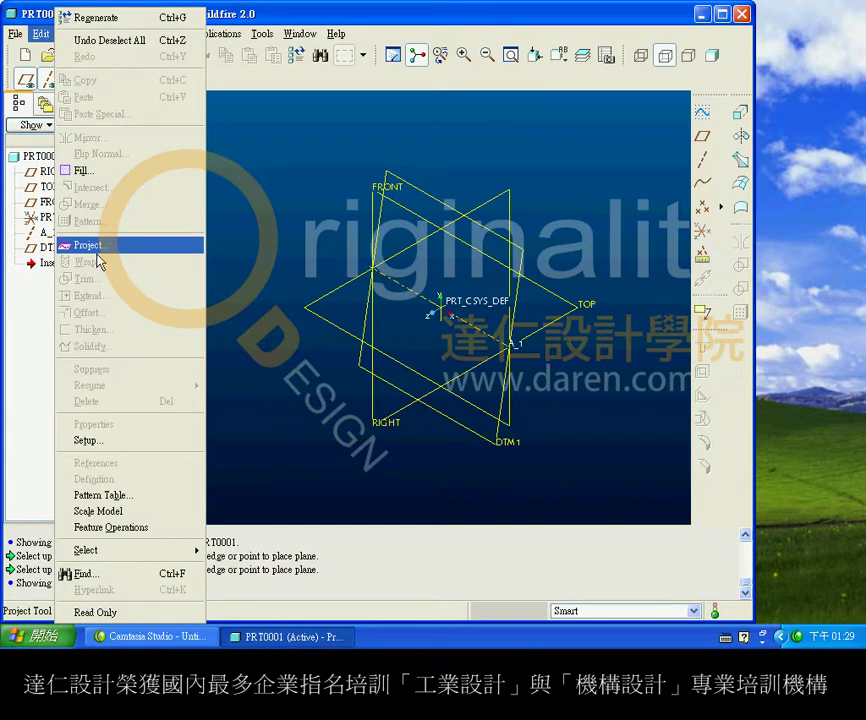
click(116, 171)
click(35, 534)
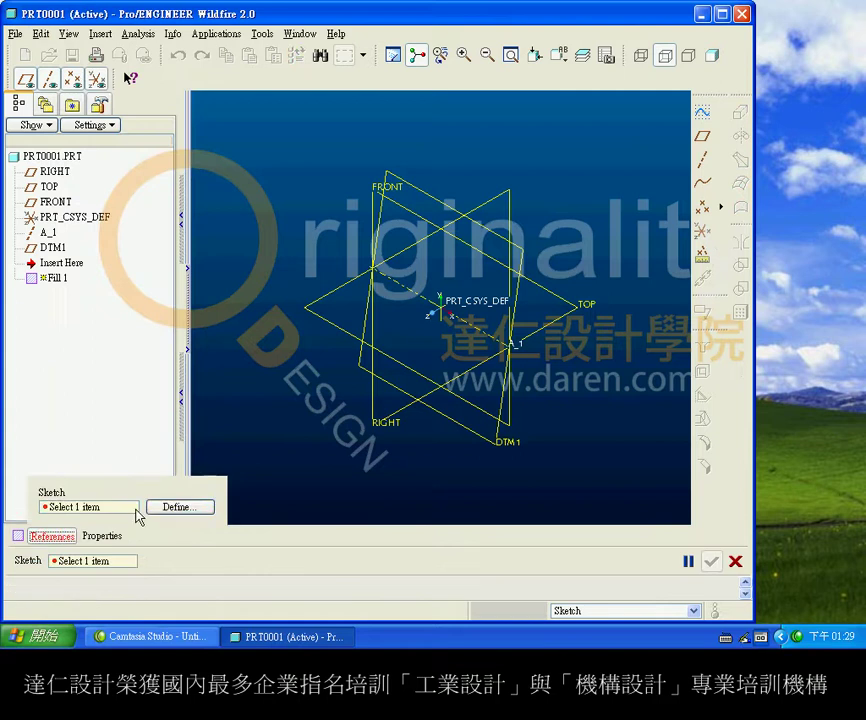
click(176, 507)
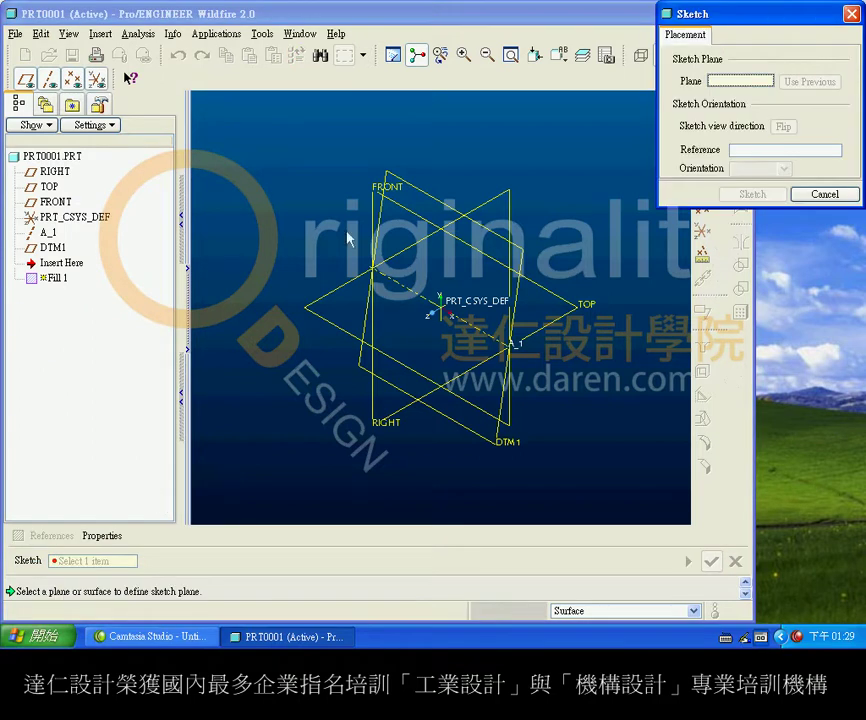
click(394, 188)
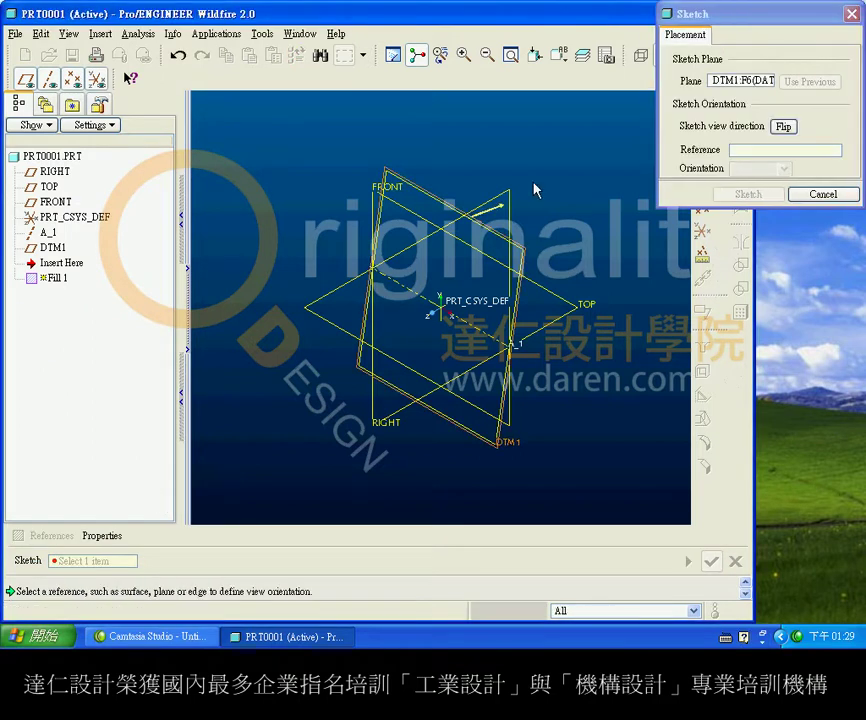
click(510, 196)
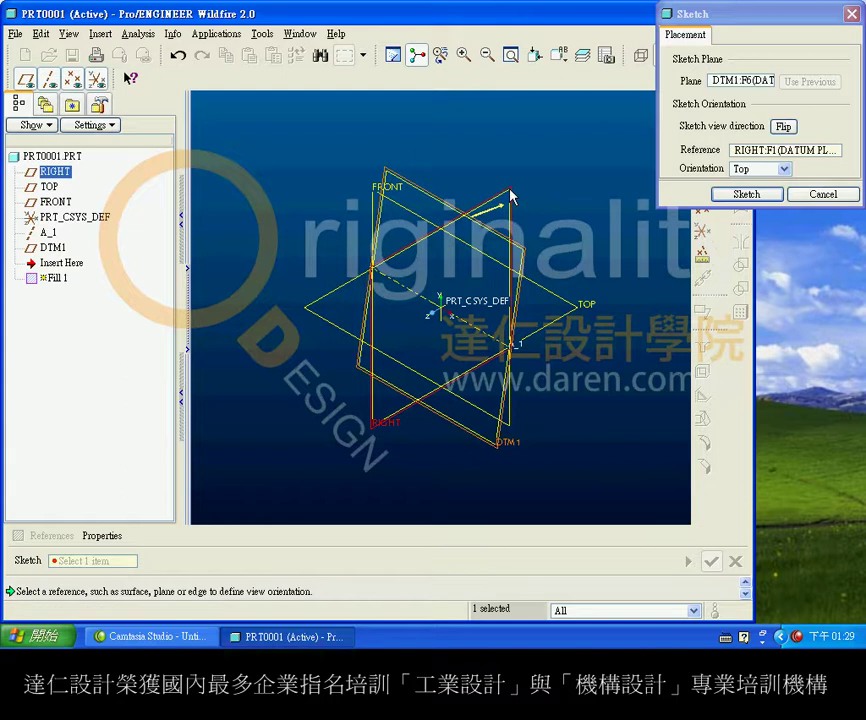
click(784, 169)
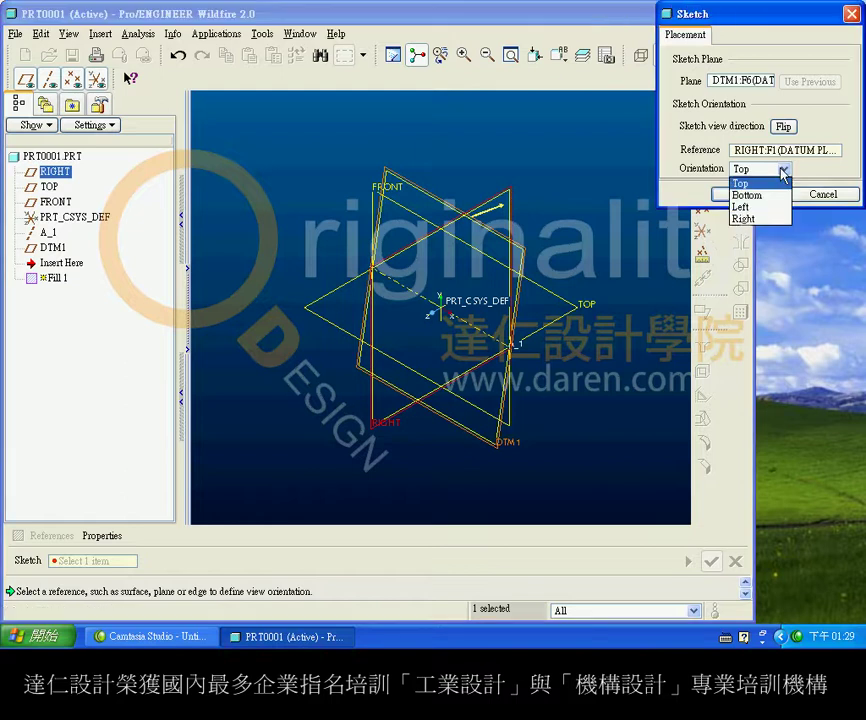
click(748, 218)
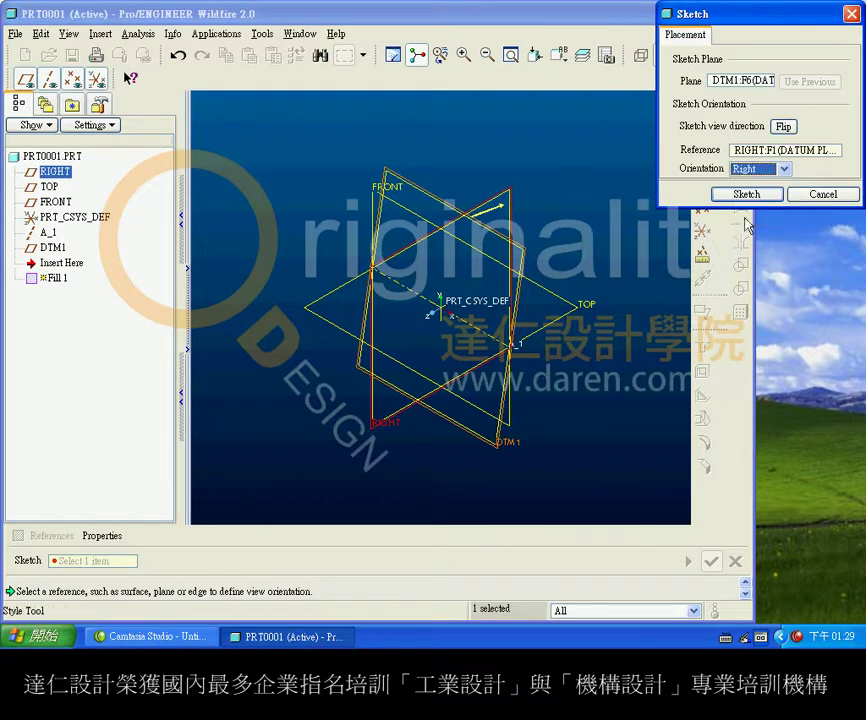
click(747, 194)
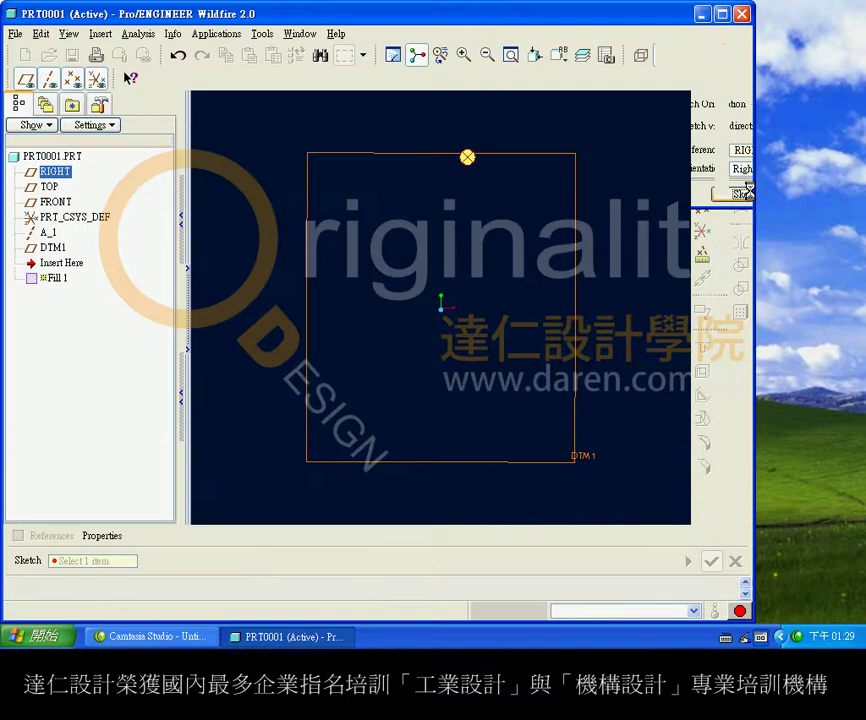
Add axis A_1 and the RIGHT plane as sketch references and hide the datum planes.
click(563, 305)
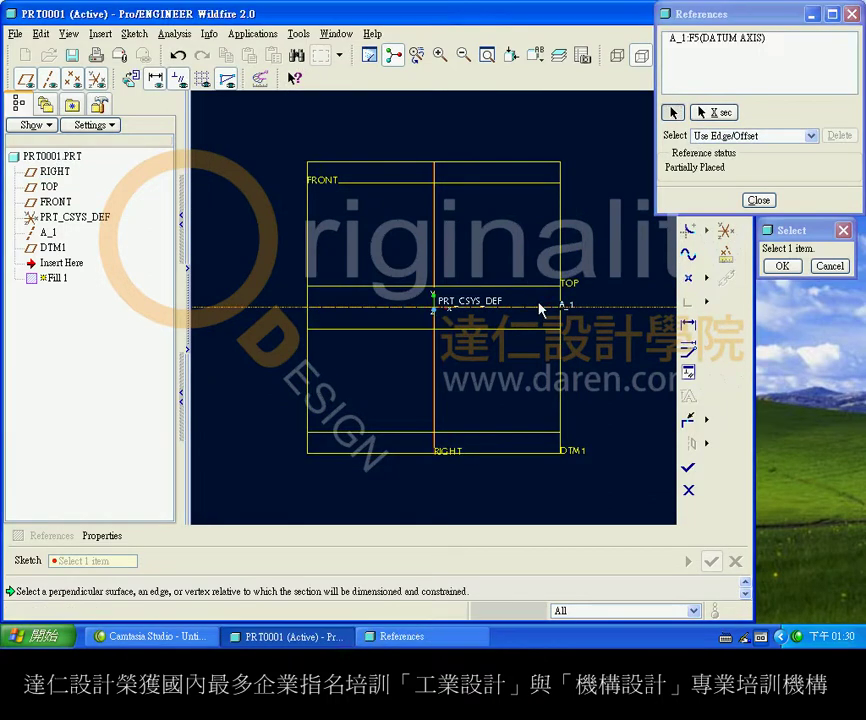
click(436, 370)
click(25, 81)
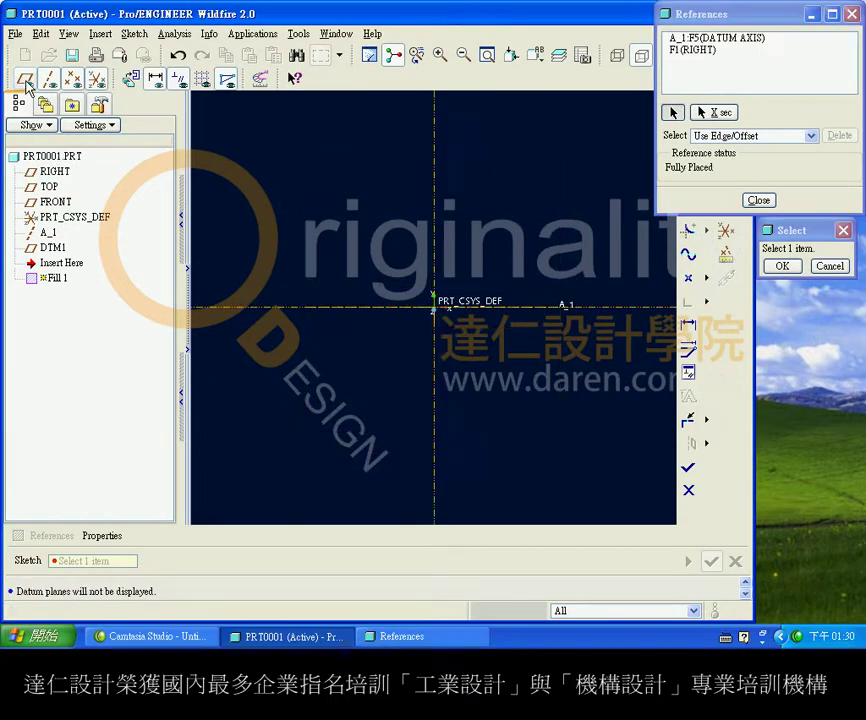
click(757, 200)
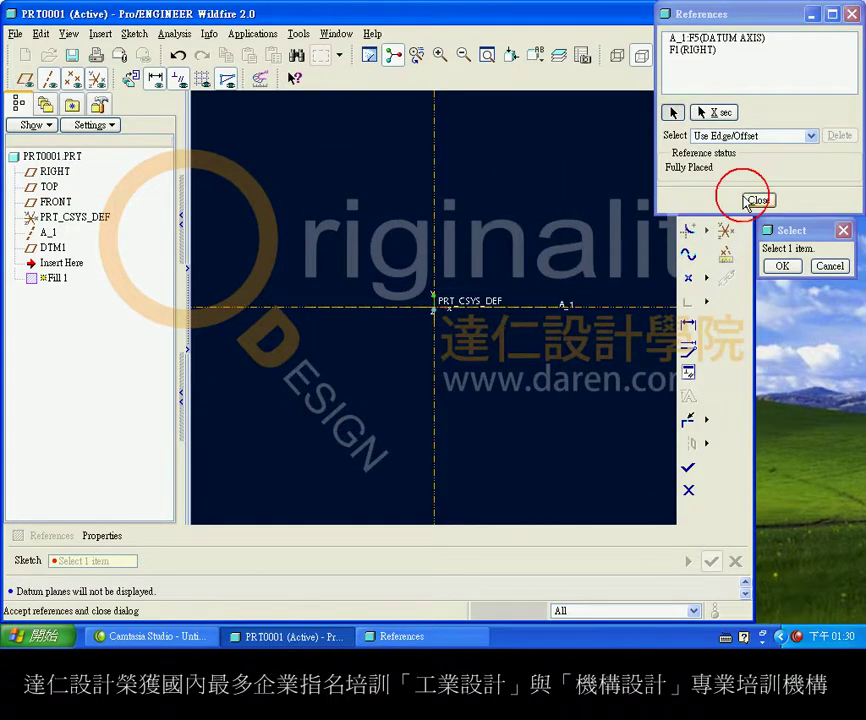
Draw a horizontal and a vertical centerline through the sketch origin, along the two references.
click(688, 135)
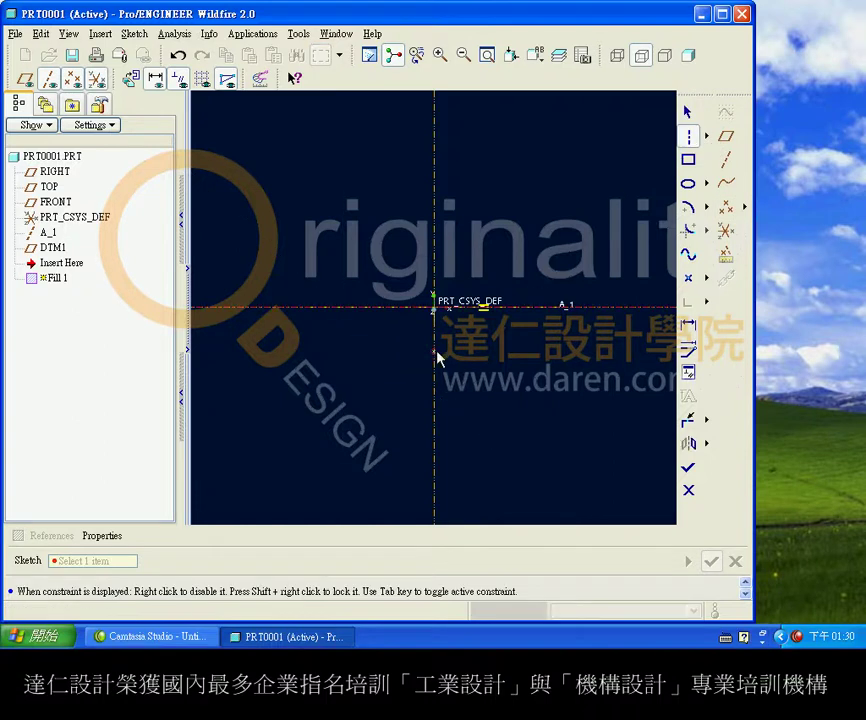
click(434, 307)
click(498, 248)
middle_click(499, 257)
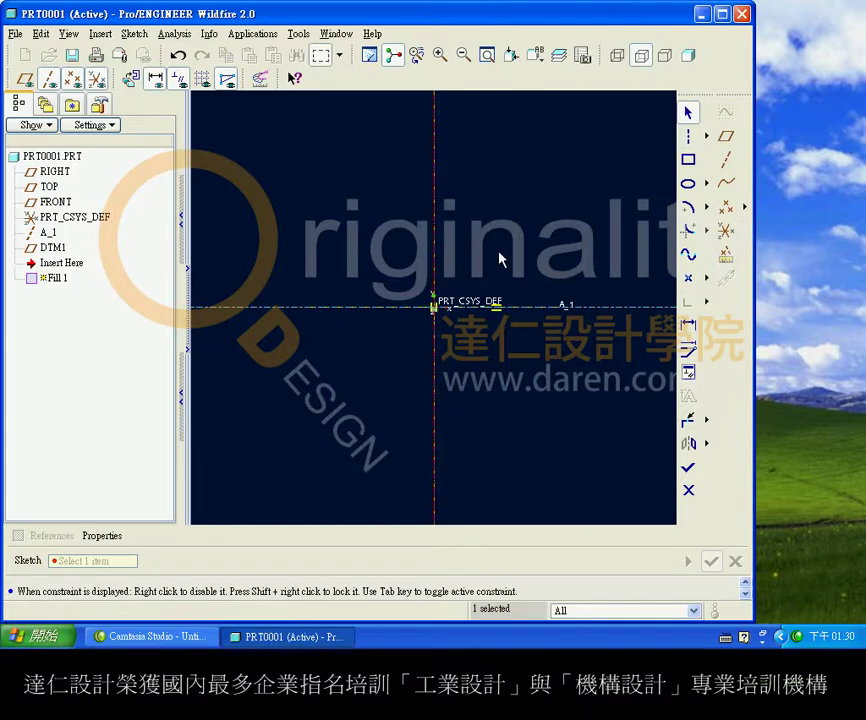
Sketch a three-point arc of about 588 radius rising from the horizontal centerline on the right side, and mirror it about the vertical centerline.
shift+middle_drag(495, 258, 476, 350)
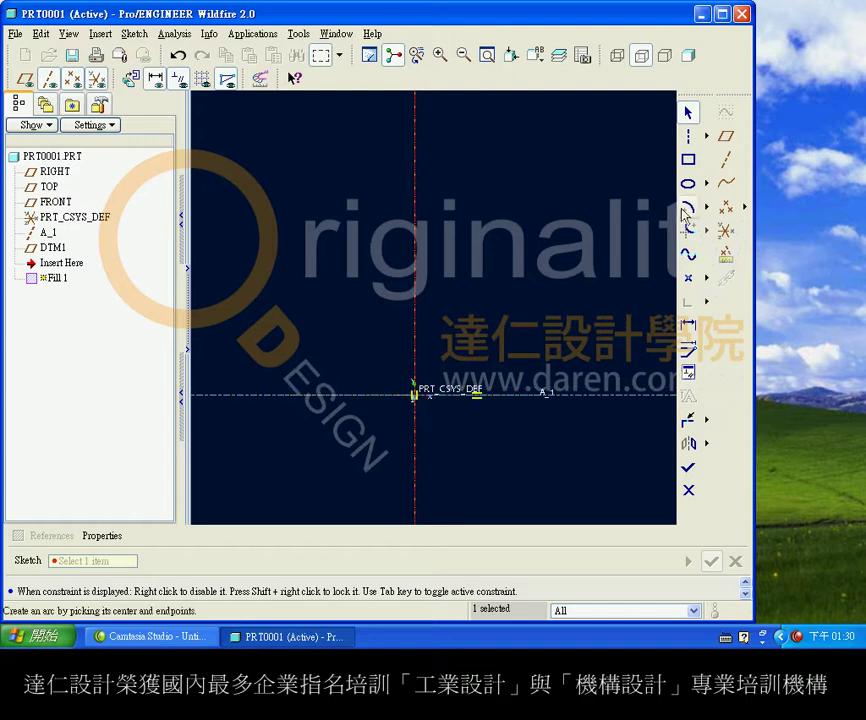
click(707, 207)
click(728, 211)
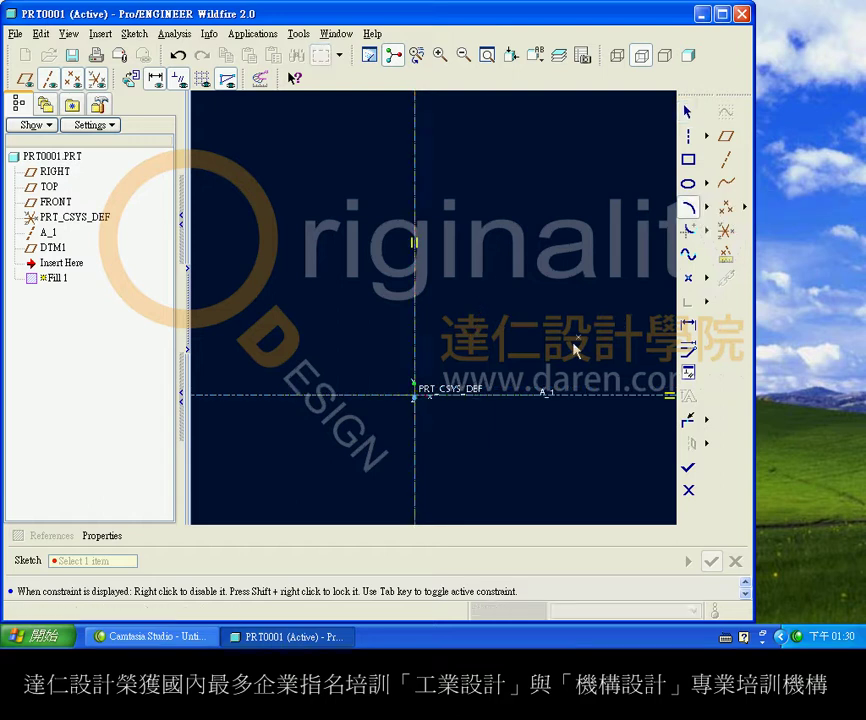
click(520, 398)
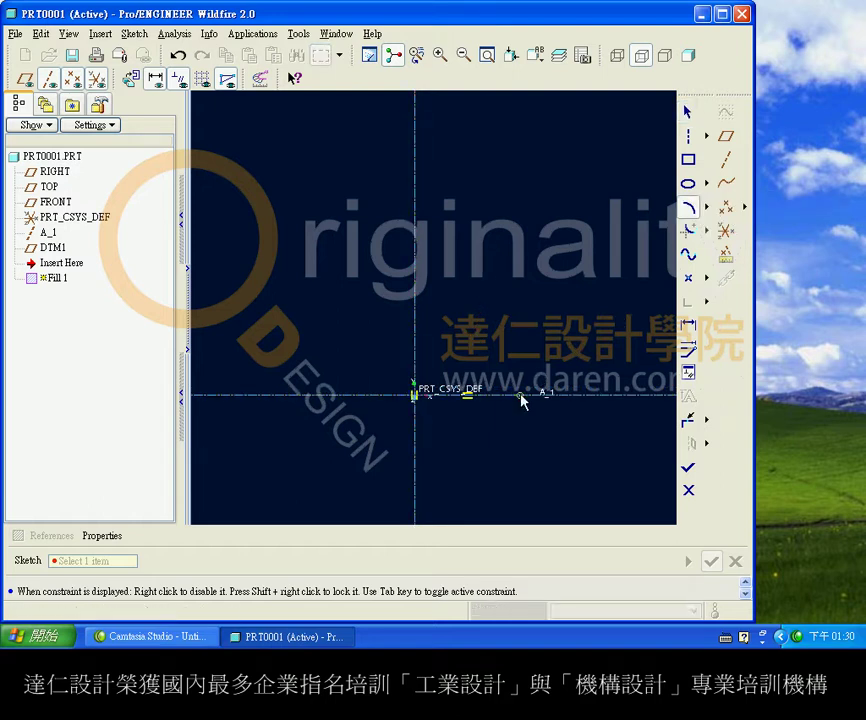
click(496, 226)
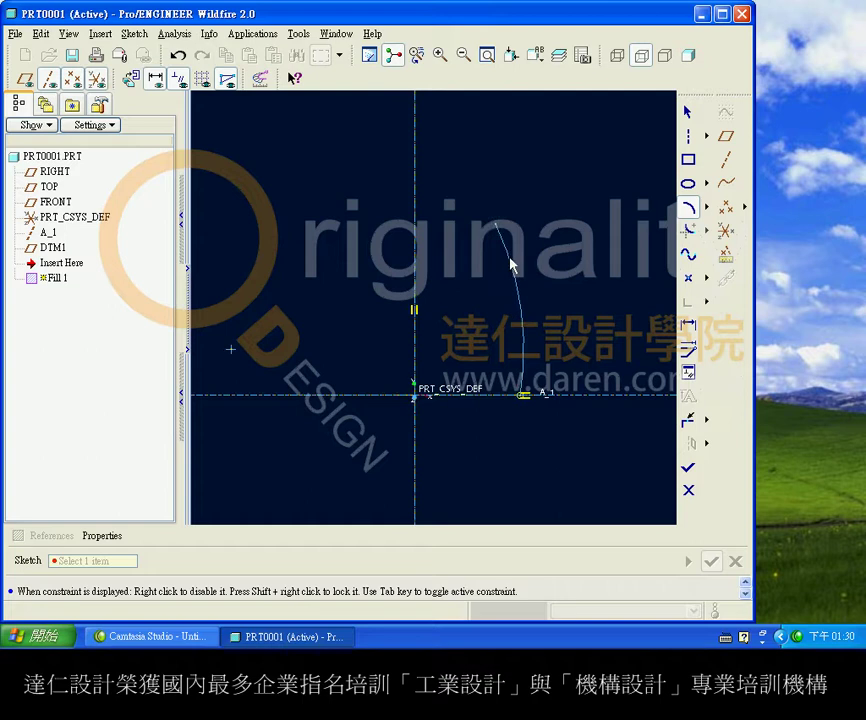
click(510, 262)
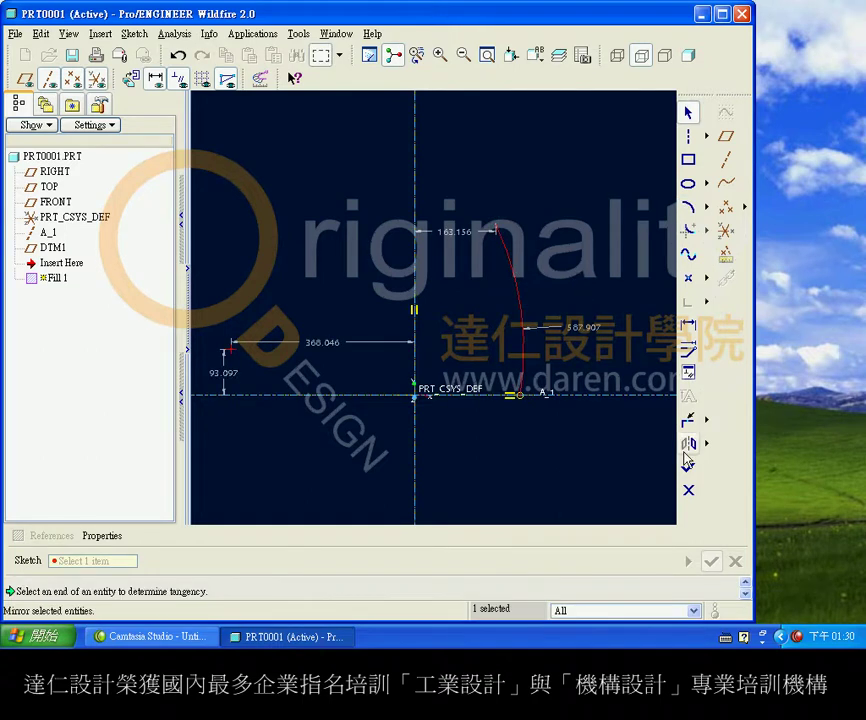
click(688, 443)
click(416, 291)
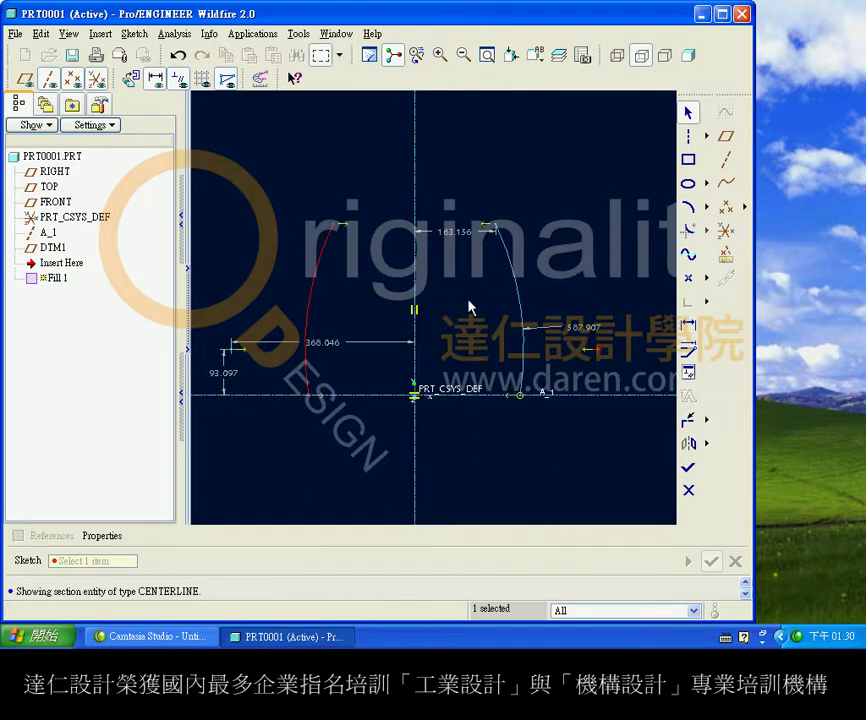
Join the upper ends of the two side arcs with a tangent three-point arc of about 181 radius, centred on the vertical centerline.
click(688, 207)
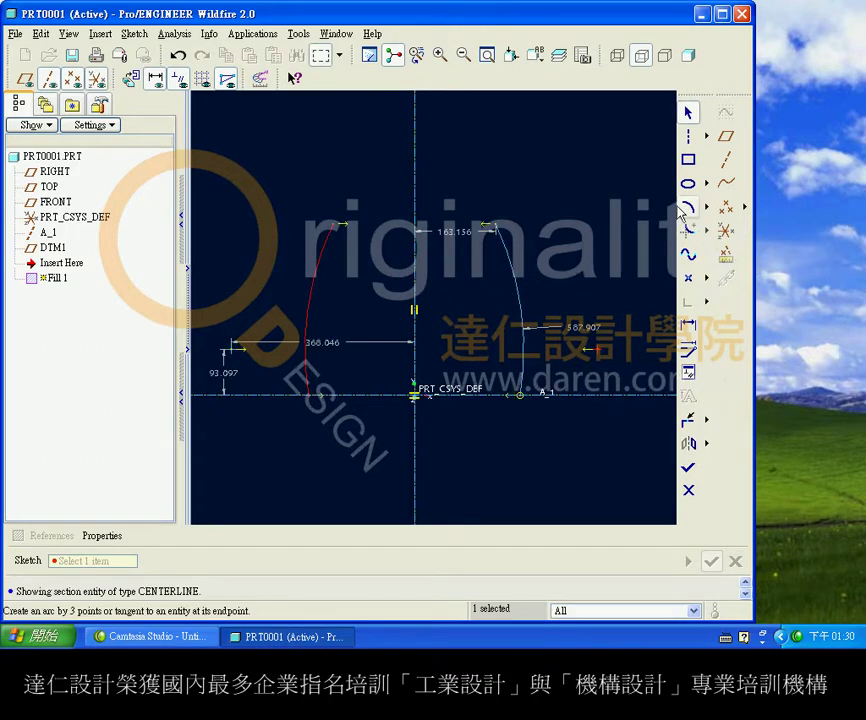
click(335, 225)
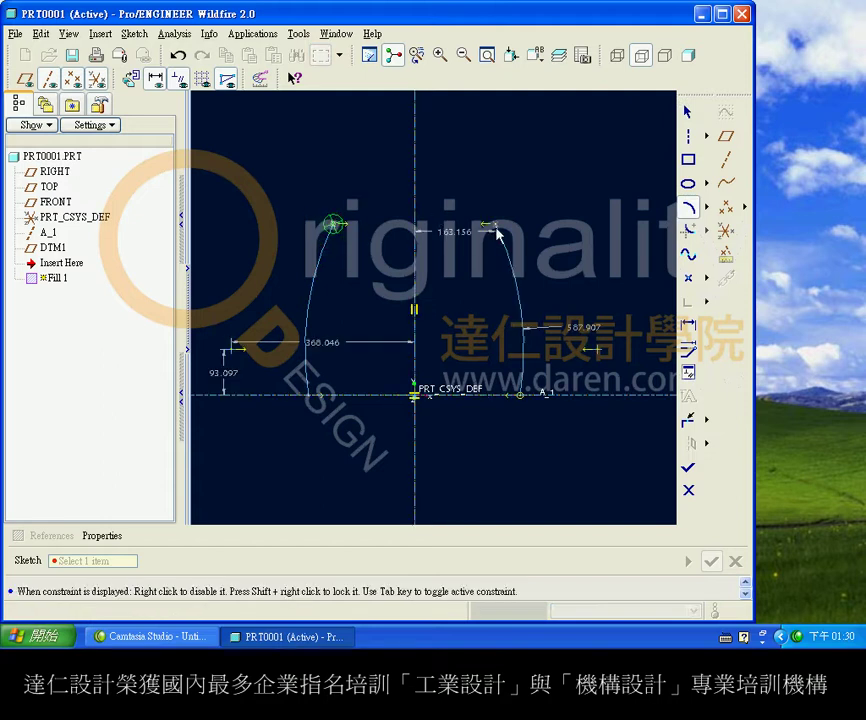
click(496, 232)
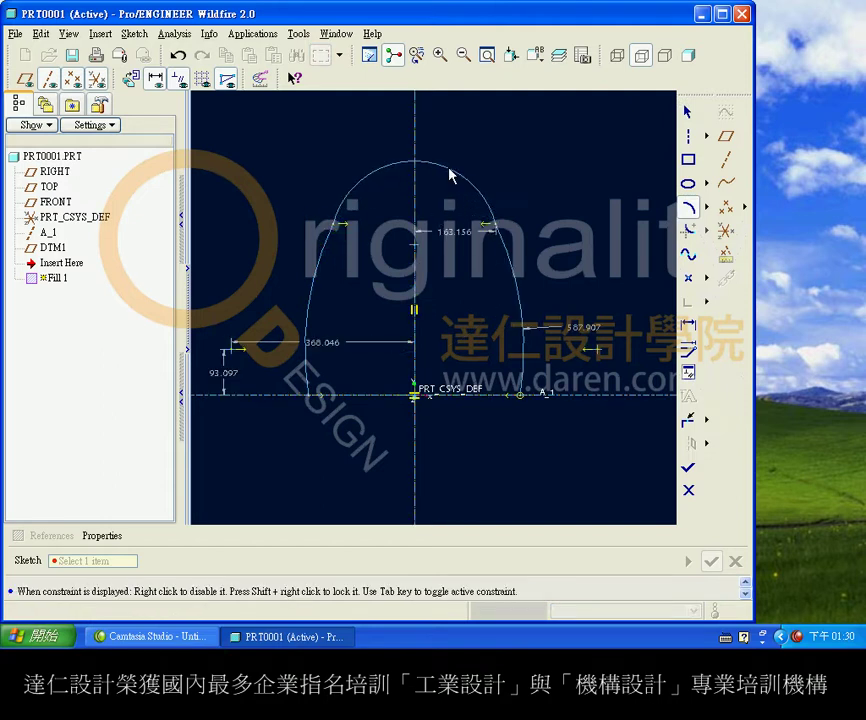
click(446, 187)
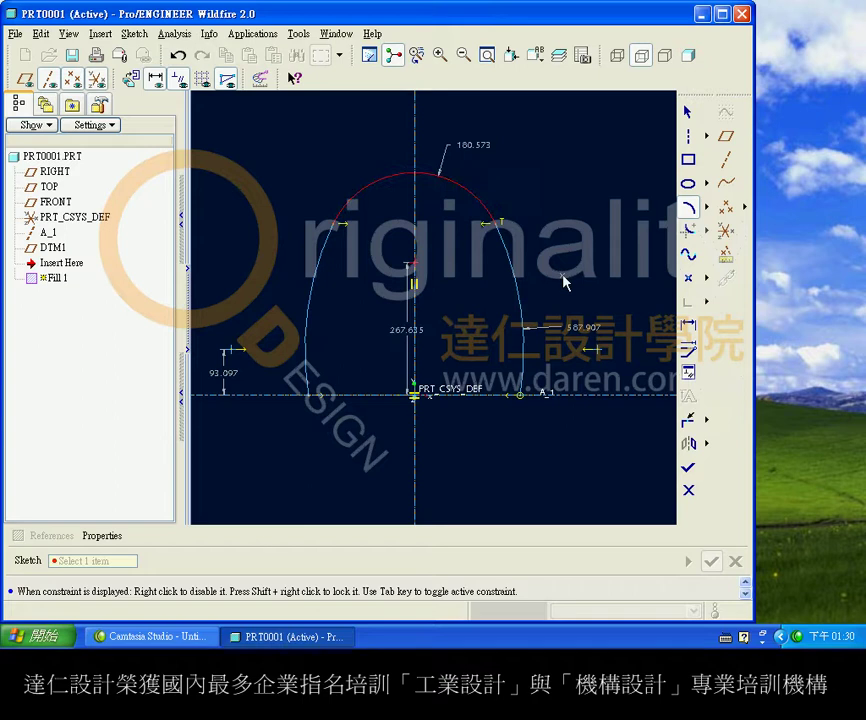
Close the profile with a horizontal line about 425 long between the lower ends of the side arcs.
click(706, 135)
click(730, 136)
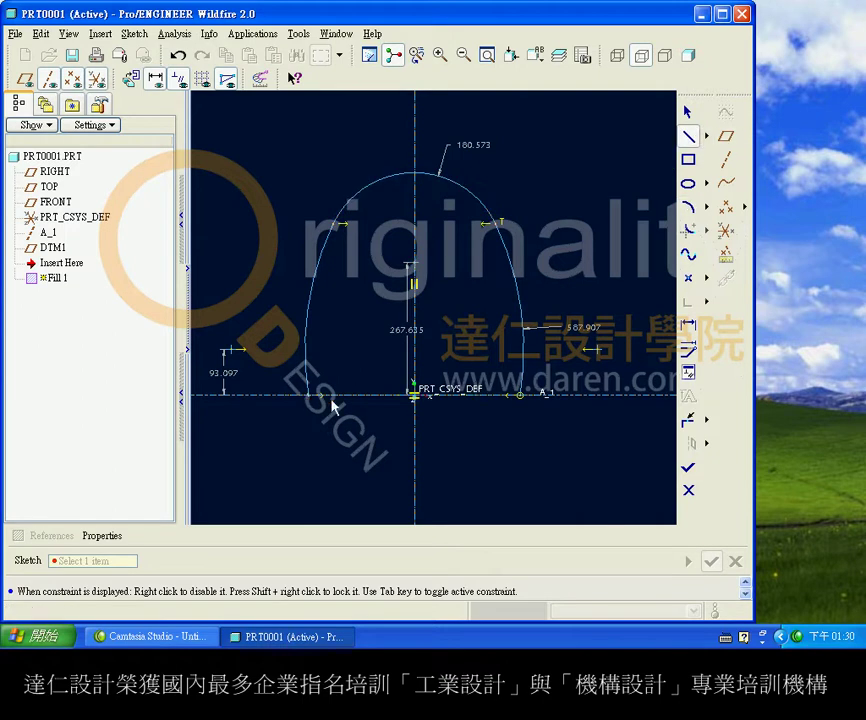
click(520, 400)
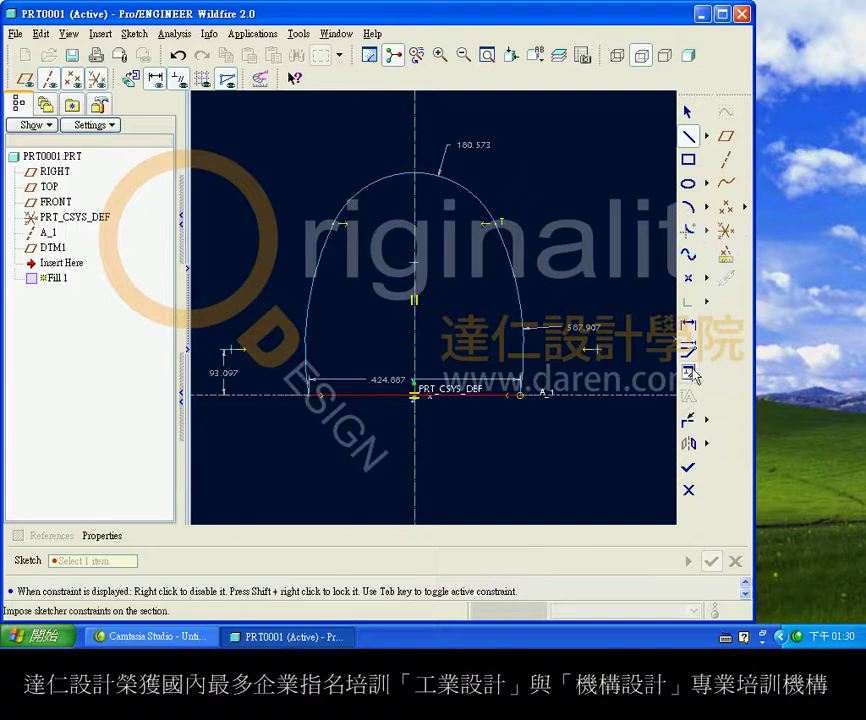
Dimension the length of the profile's base line, placing the dimension below it.
click(689, 328)
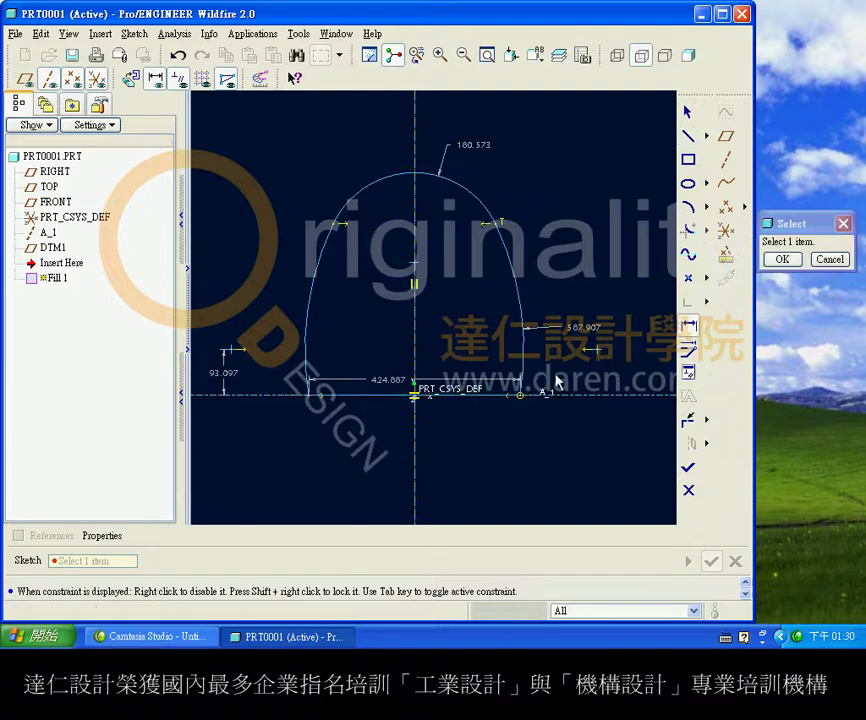
click(460, 398)
middle_click(460, 424)
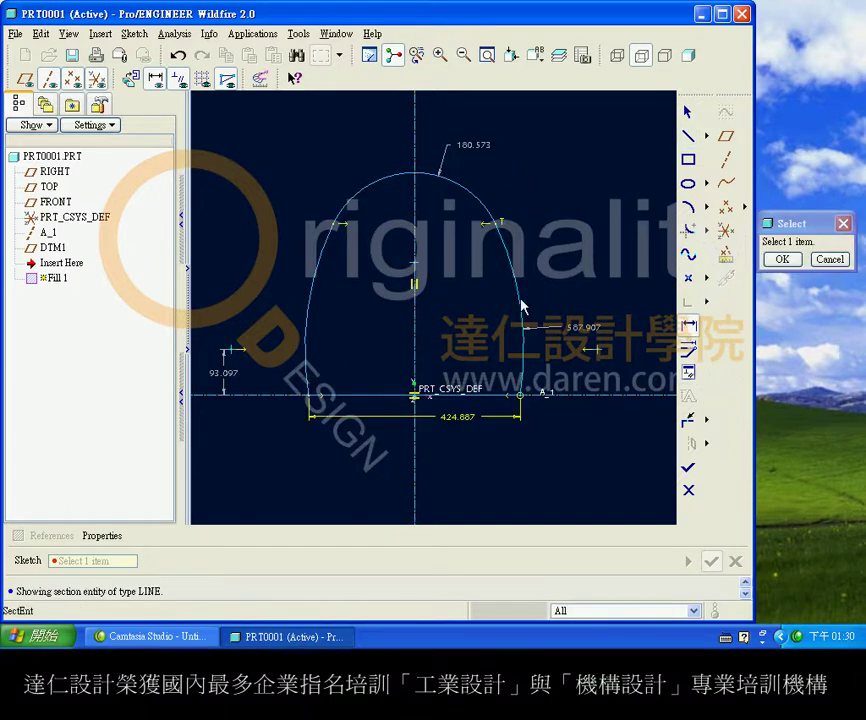
Dimension the radii of the side arc and top arc, and the profile's height from the horizontal centerline to the arch's top.
click(459, 183)
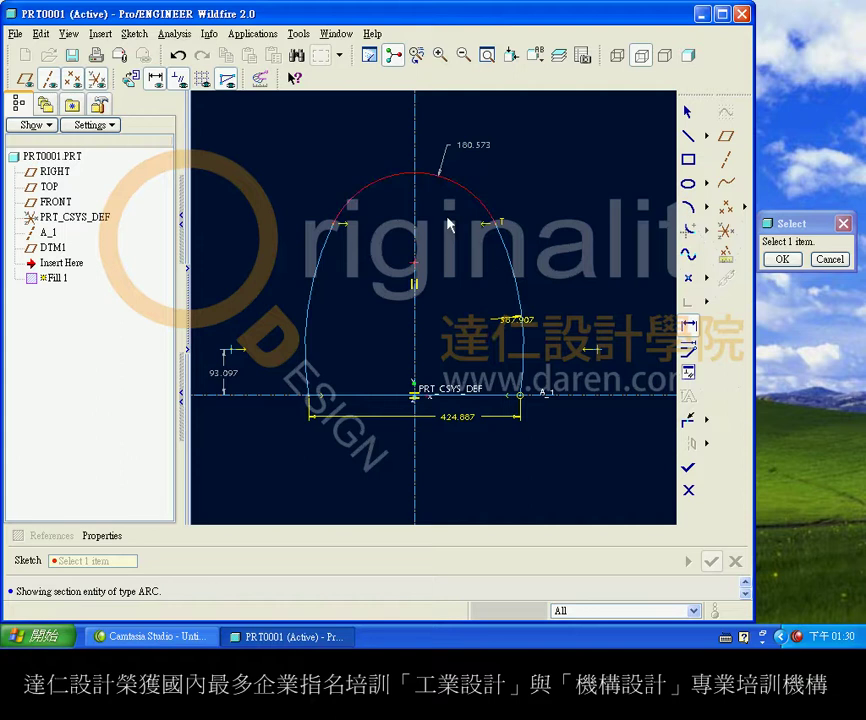
middle_click(462, 212)
click(435, 181)
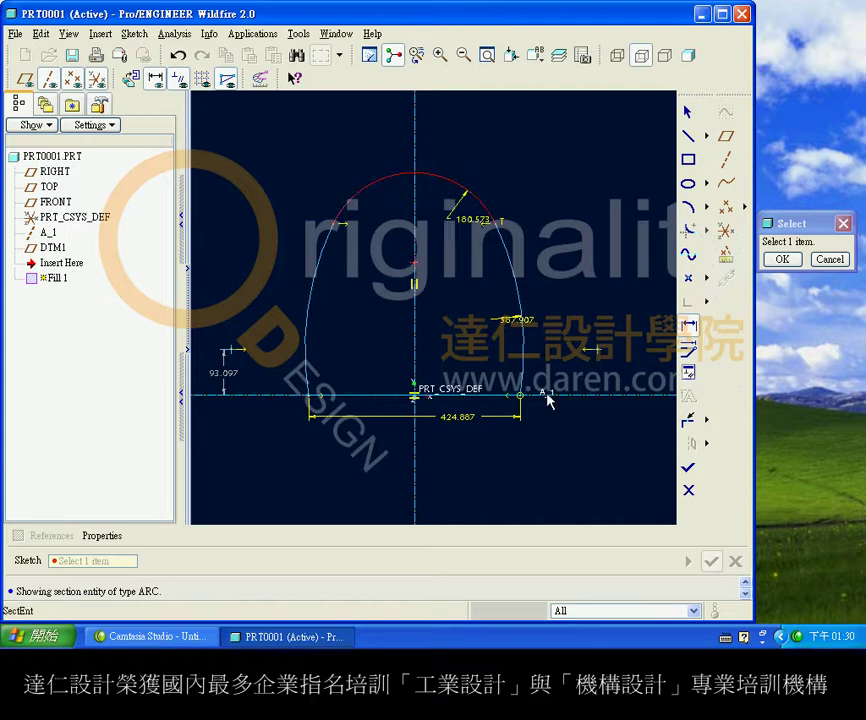
click(533, 400)
middle_click(285, 305)
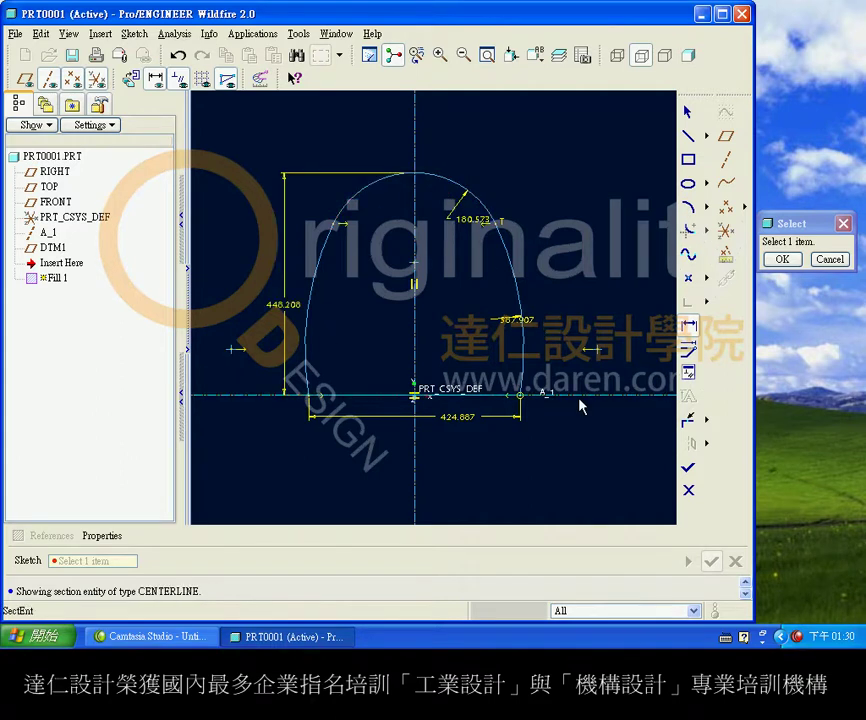
middle_click(580, 460)
With automatic regeneration off, modify all dimensions together: base length 50, side arc radius 60, top arc radius 10, height 40.
drag(578, 456, 218, 177)
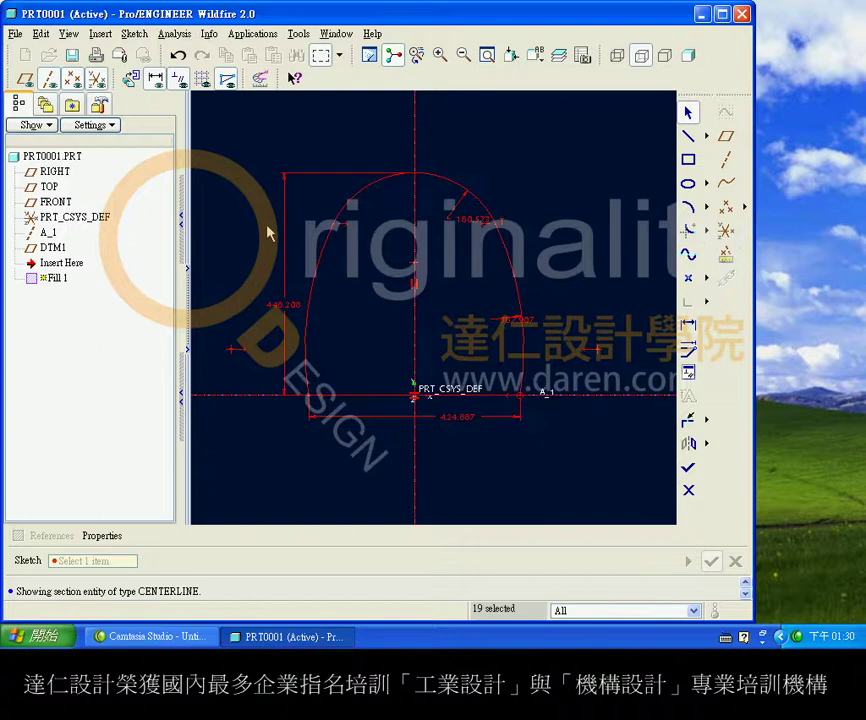
click(688, 349)
click(622, 391)
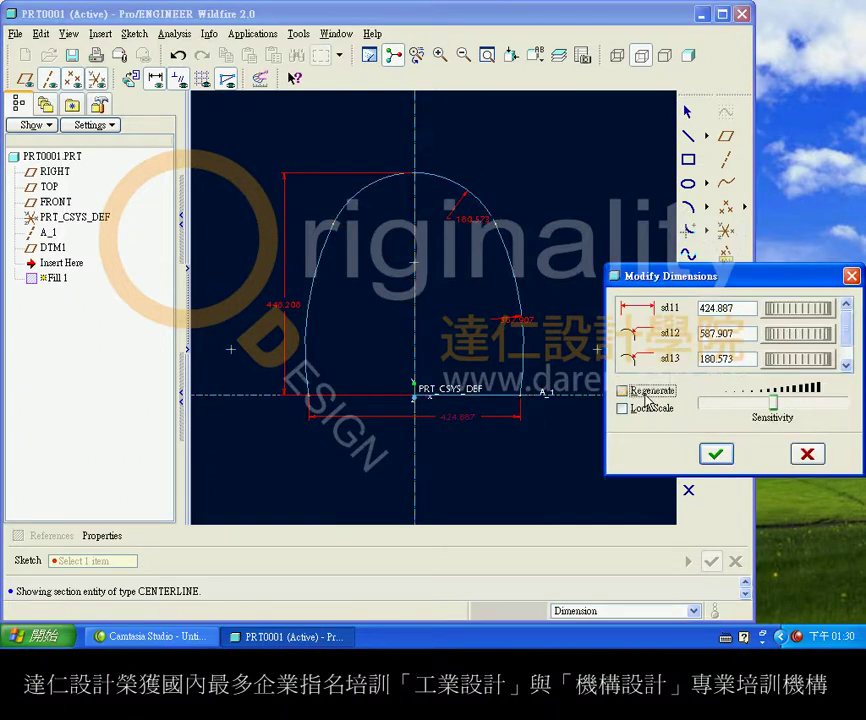
click(742, 308)
double_click(742, 308)
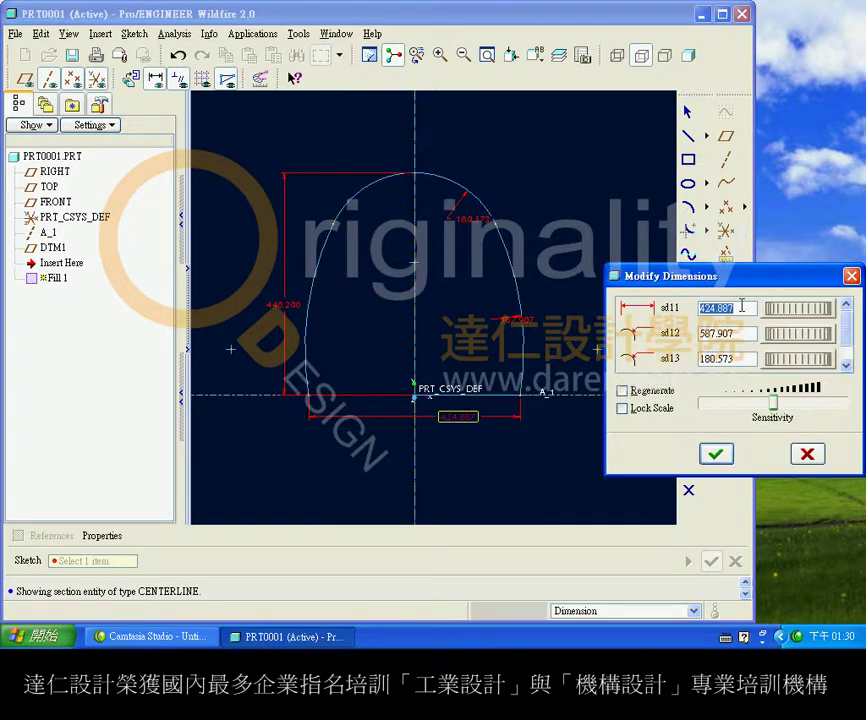
text(50)
key(Return)
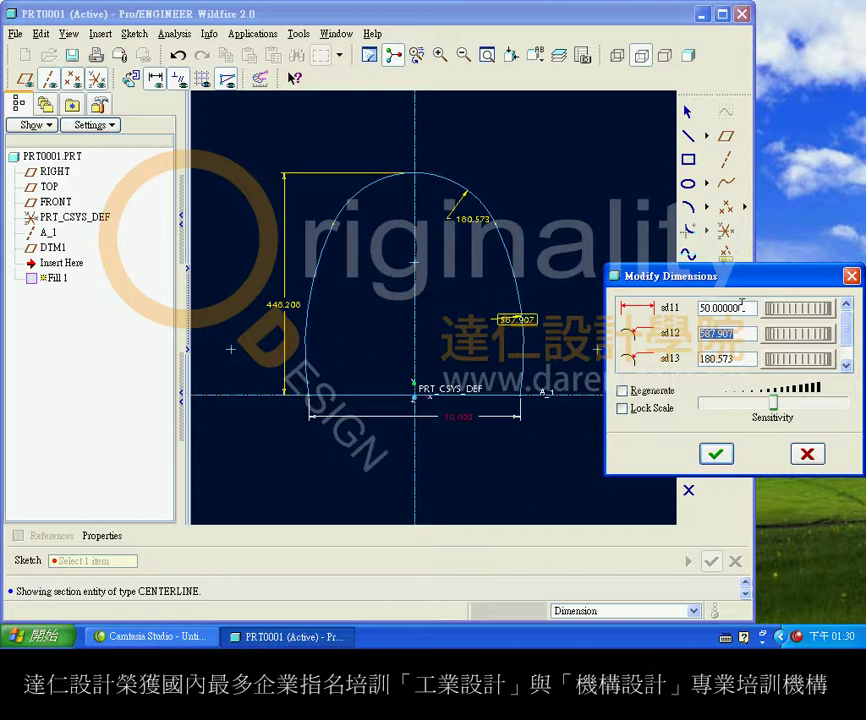
text(60)
key(Return)
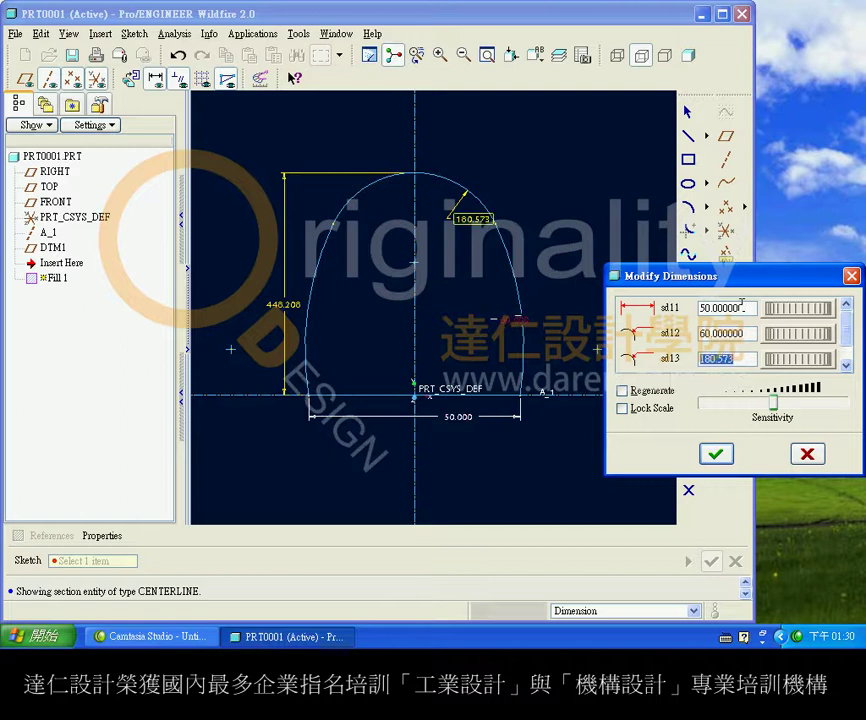
text(10)
key(Return)
key(Return)
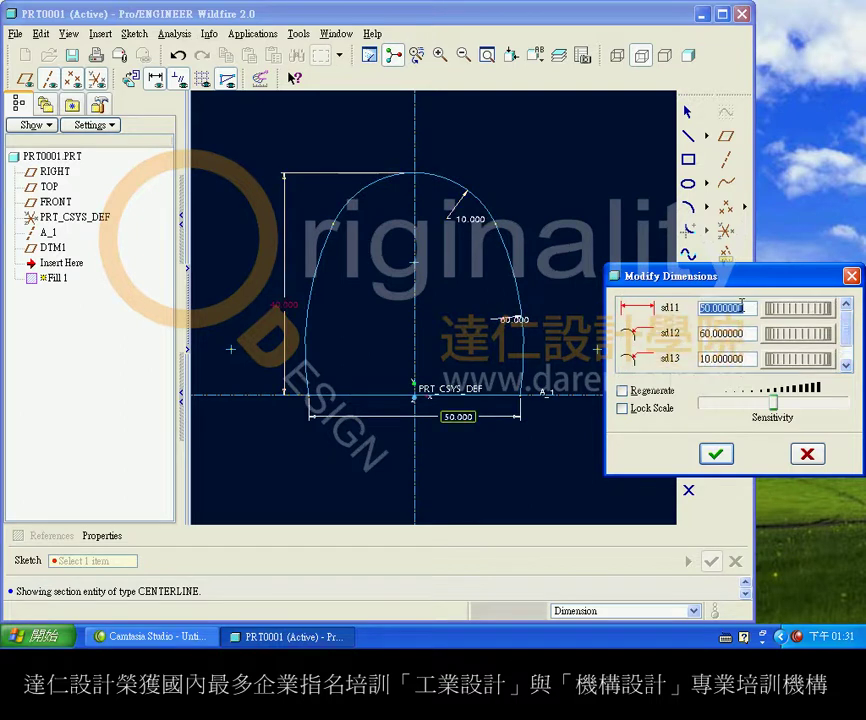
click(716, 454)
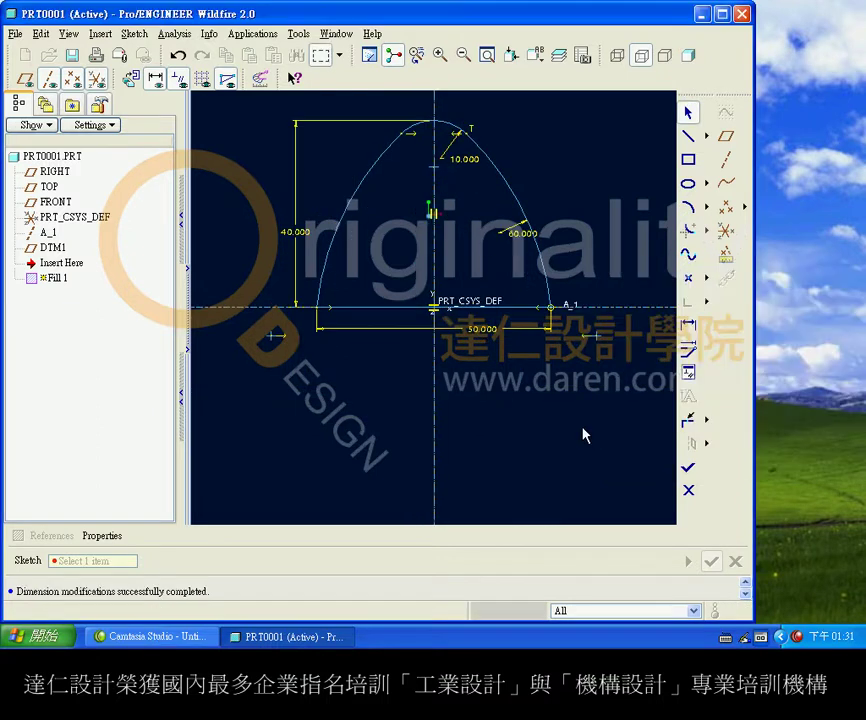
Switch to the standard orientation, finish the arched sketch and complete the Fill surface.
click(536, 54)
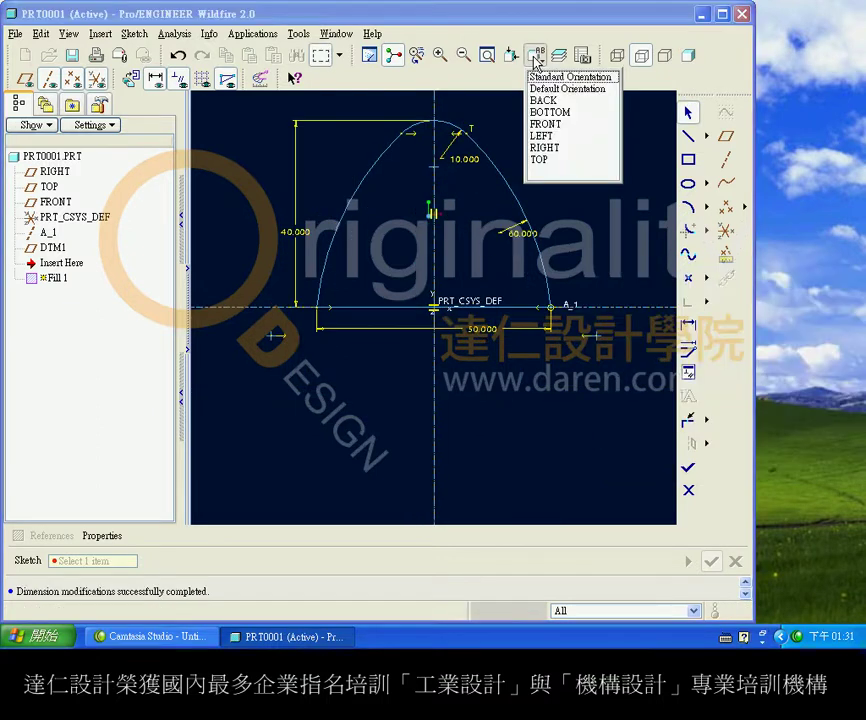
click(538, 77)
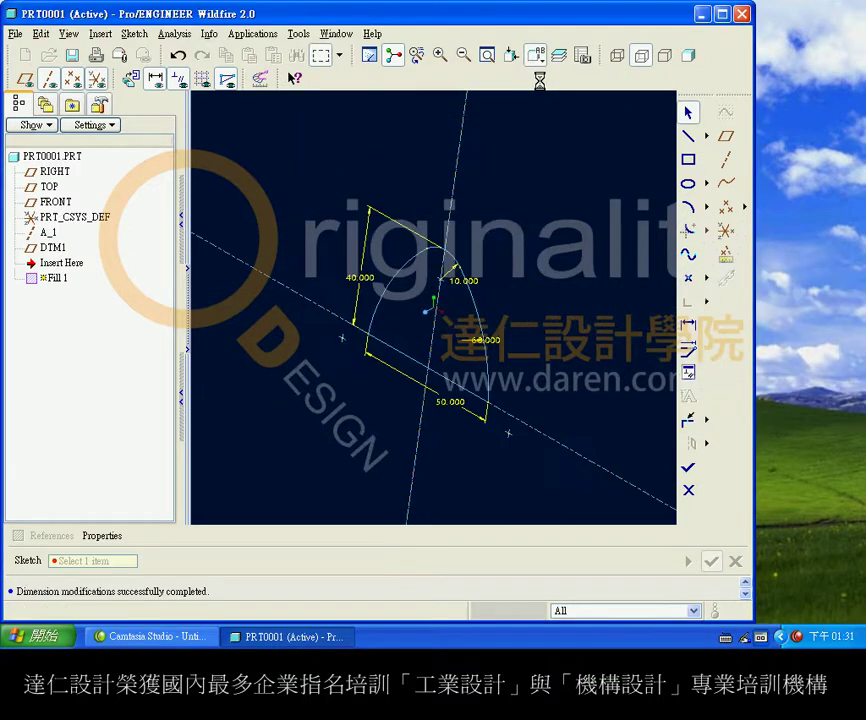
click(688, 461)
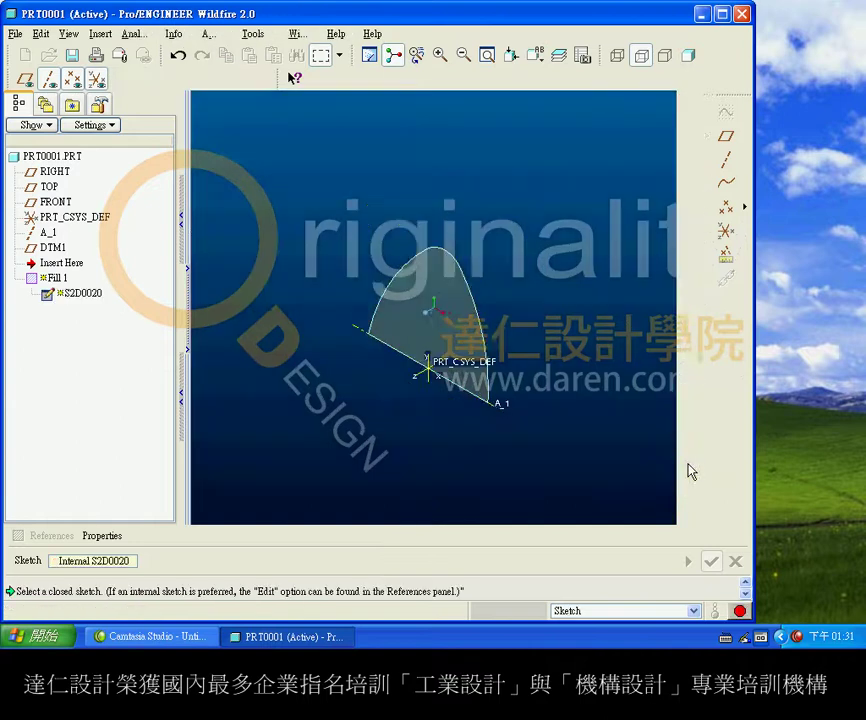
click(710, 563)
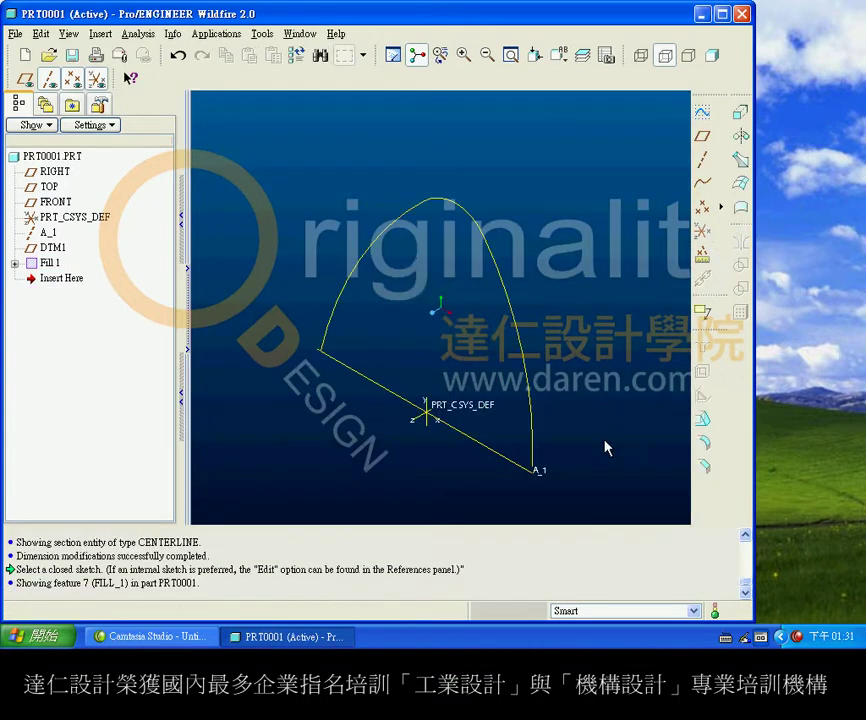
Display the datum planes and create a new datum plane offset 50 from FRONT.
click(24, 79)
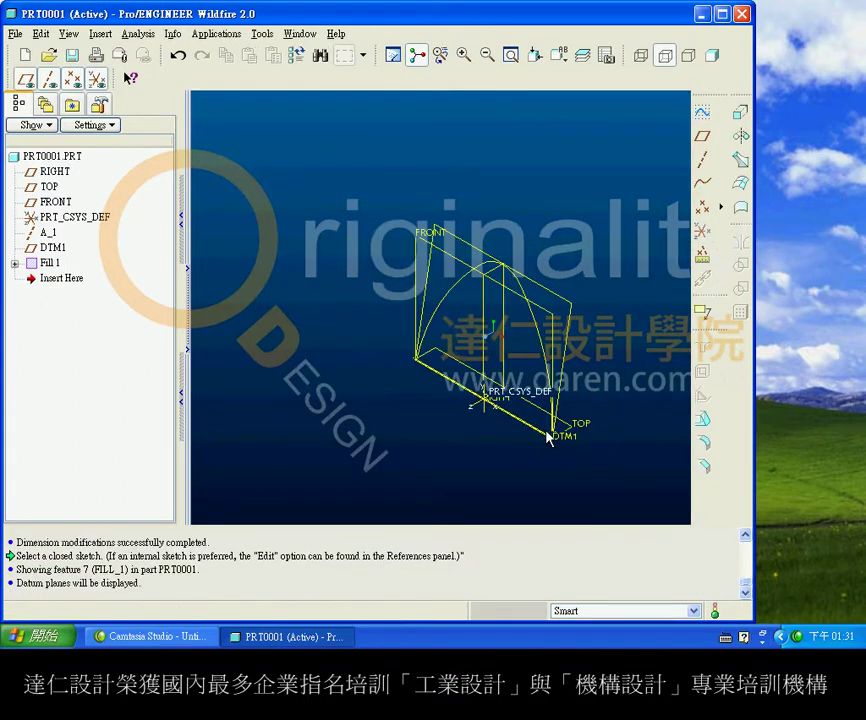
middle_drag(540, 430, 573, 441)
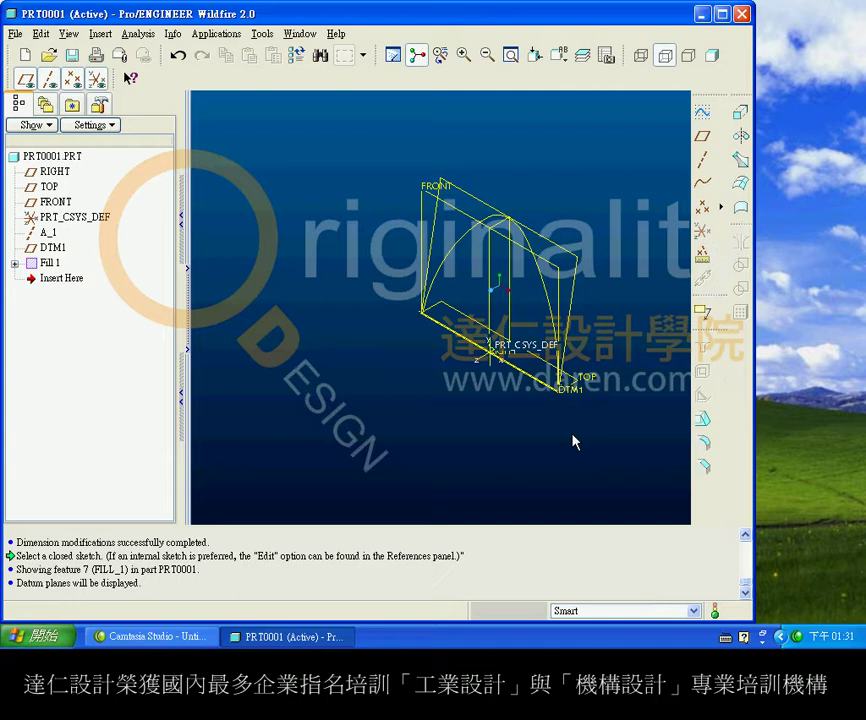
click(702, 136)
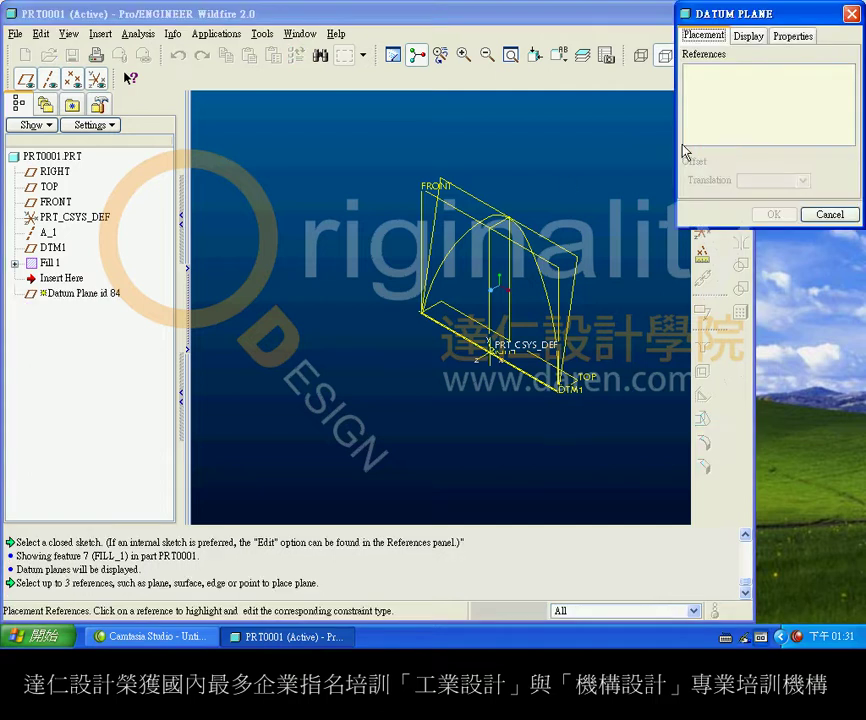
click(451, 204)
double_click(748, 182)
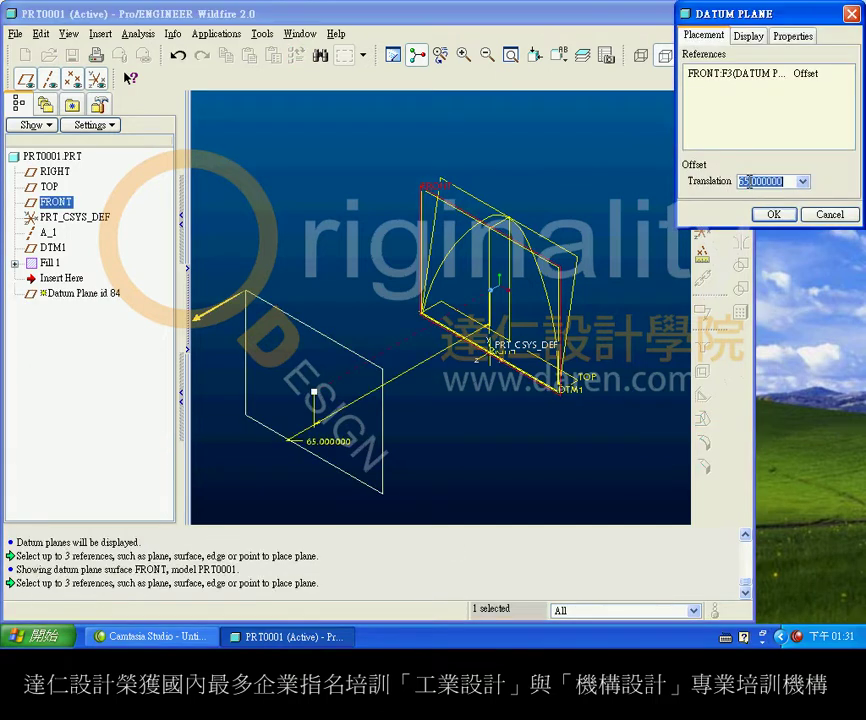
text(50)
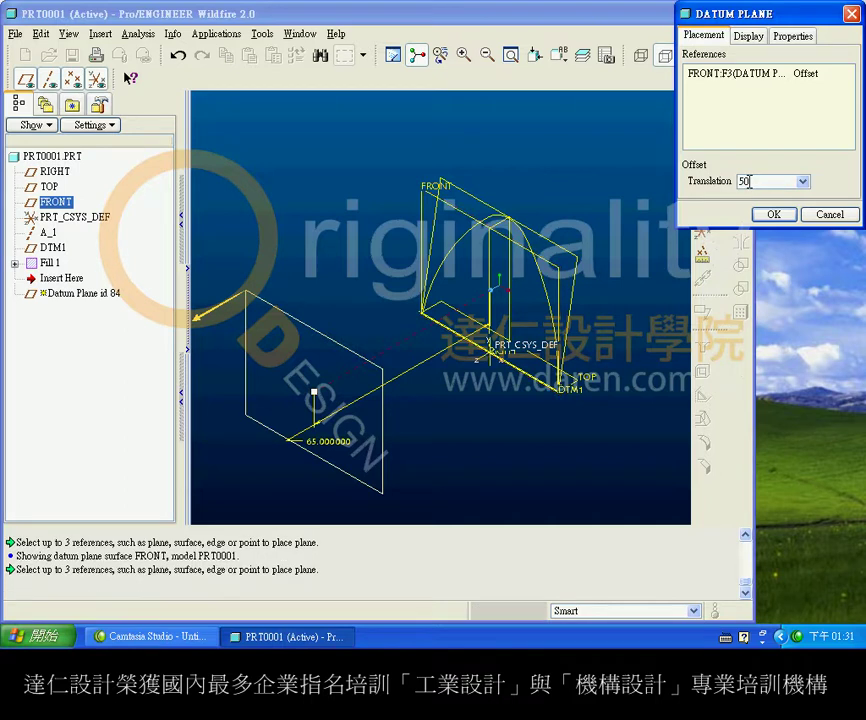
key(Return)
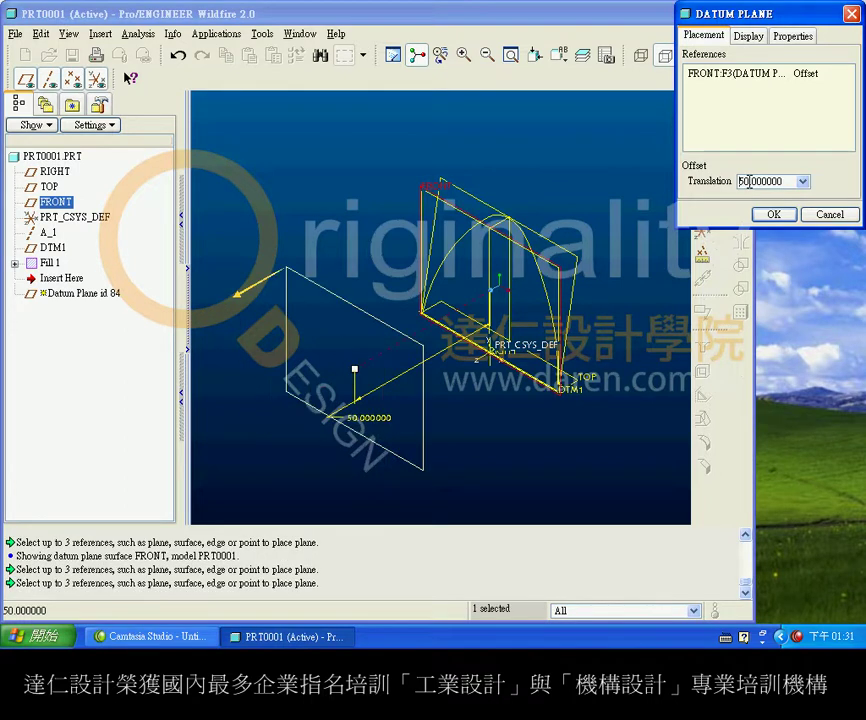
click(775, 214)
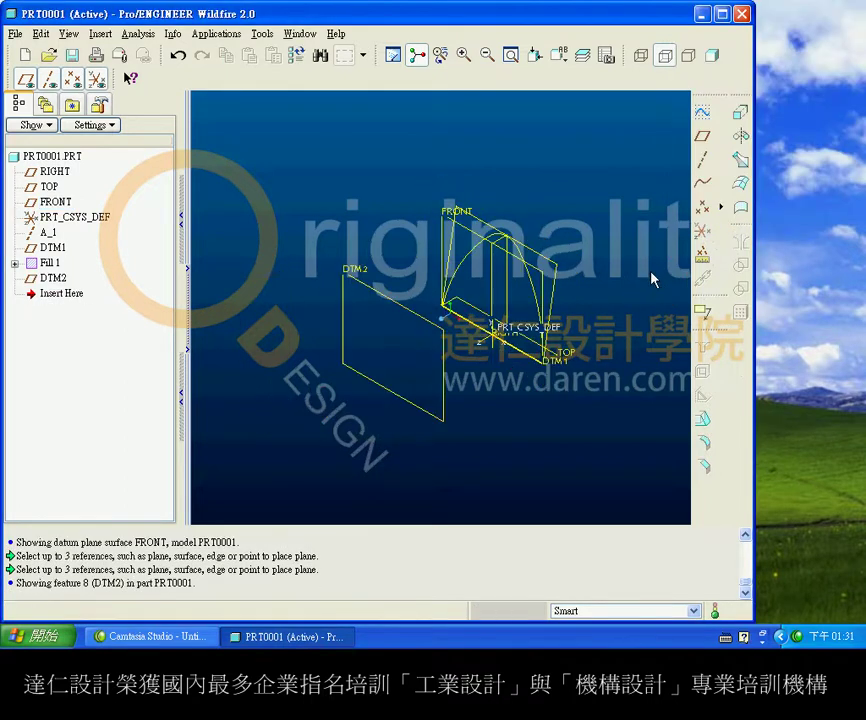
Start a second Fill feature and define its internal sketch on DTM2, keeping RIGHT as the orientation reference.
click(16, 34)
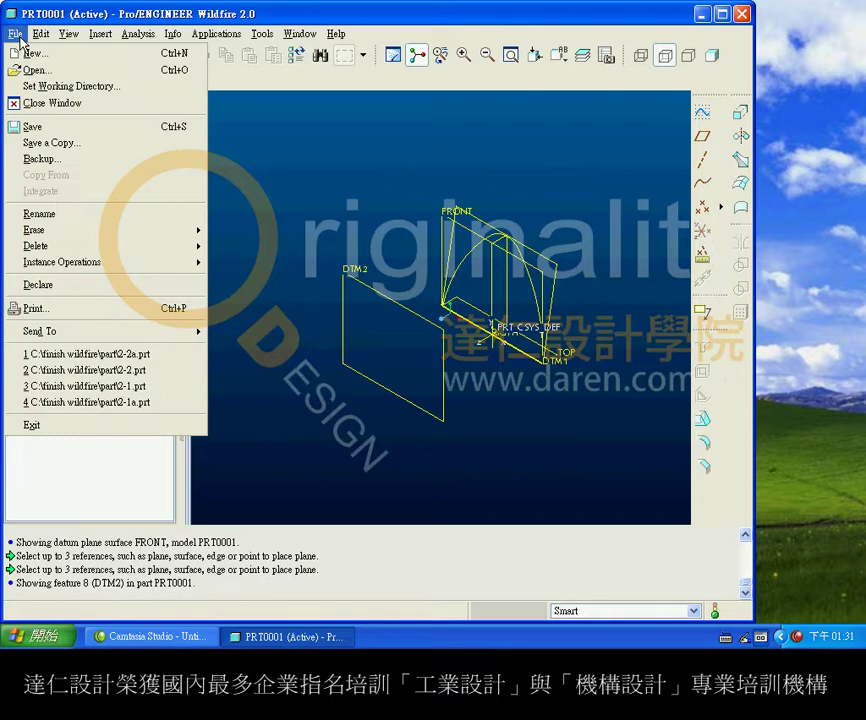
mouse_move(41, 34)
click(62, 171)
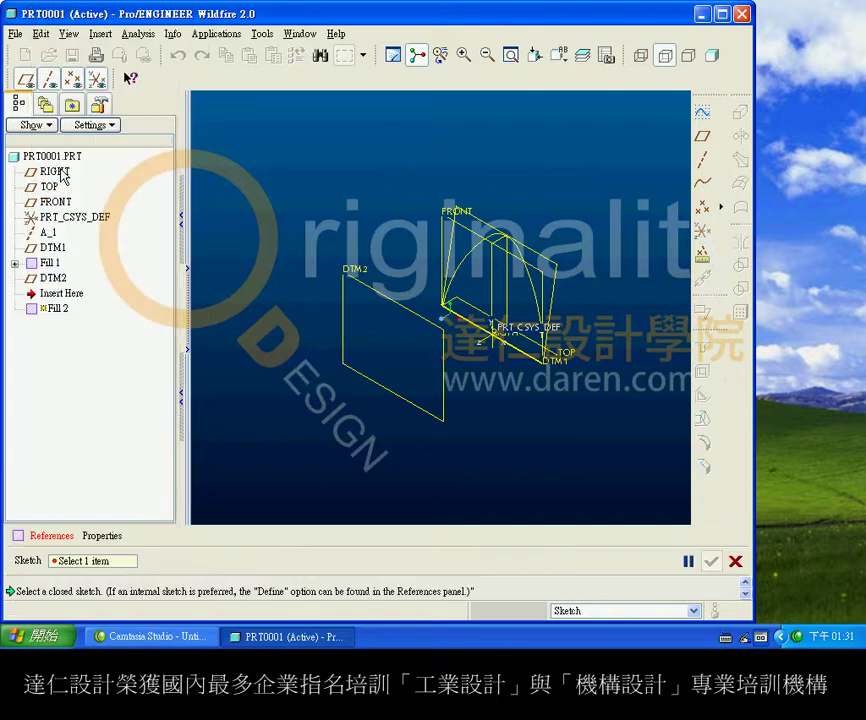
click(50, 536)
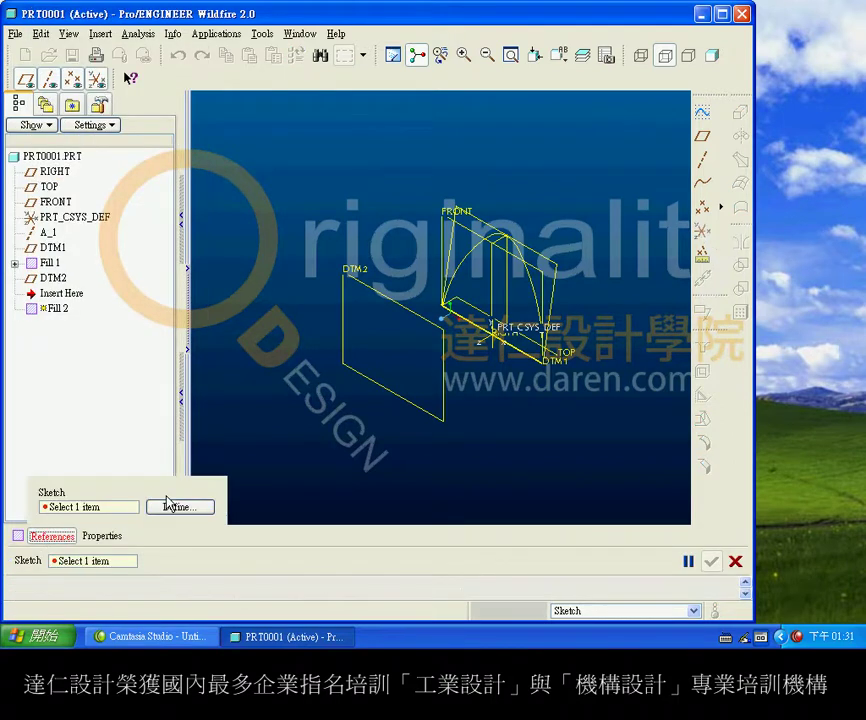
click(168, 505)
click(377, 295)
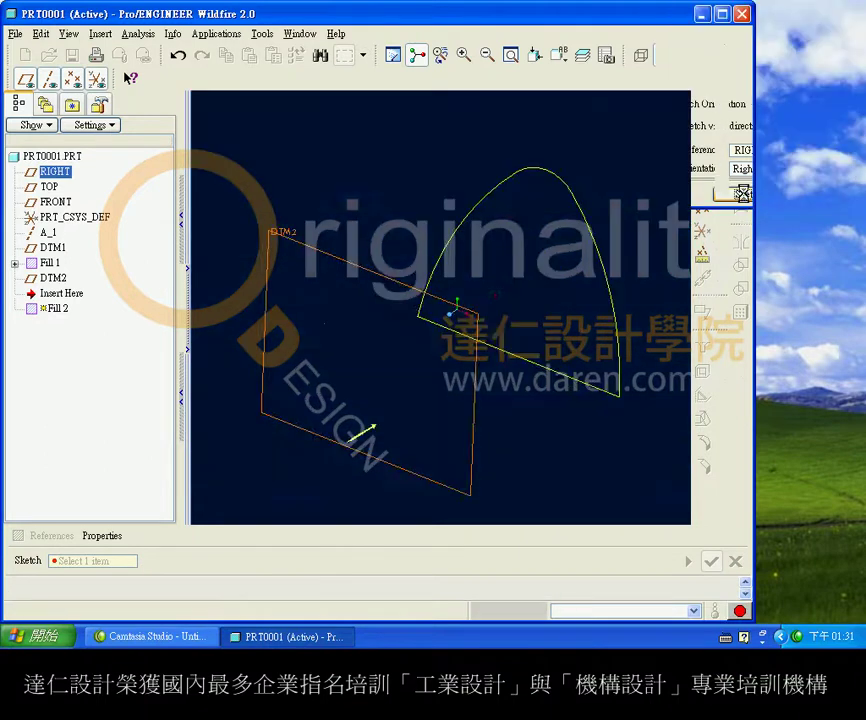
click(748, 194)
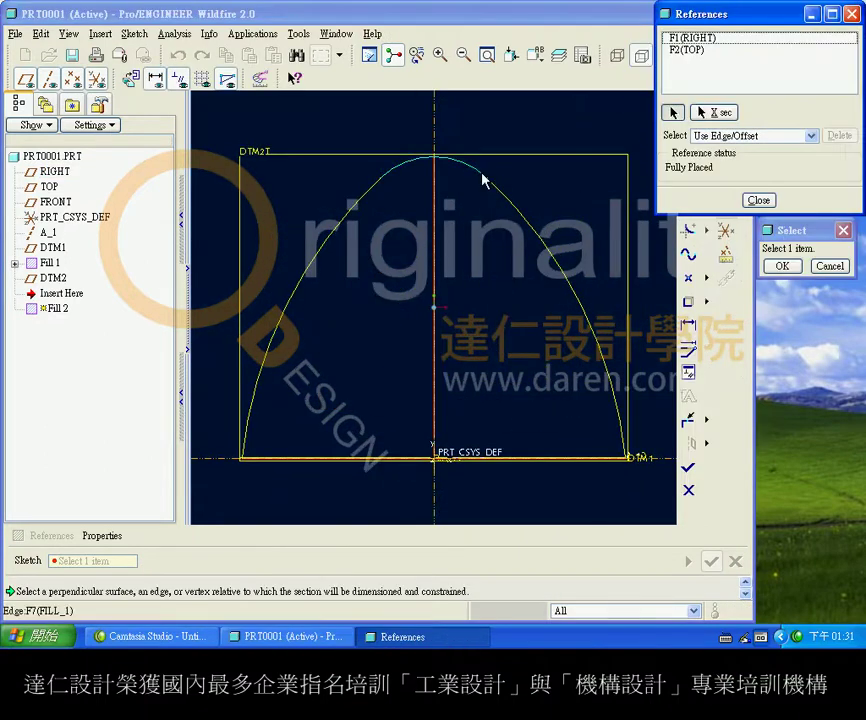
Add the two endpoints of the first Fill's top arc as sketch references, and hide the datum planes.
click(487, 179)
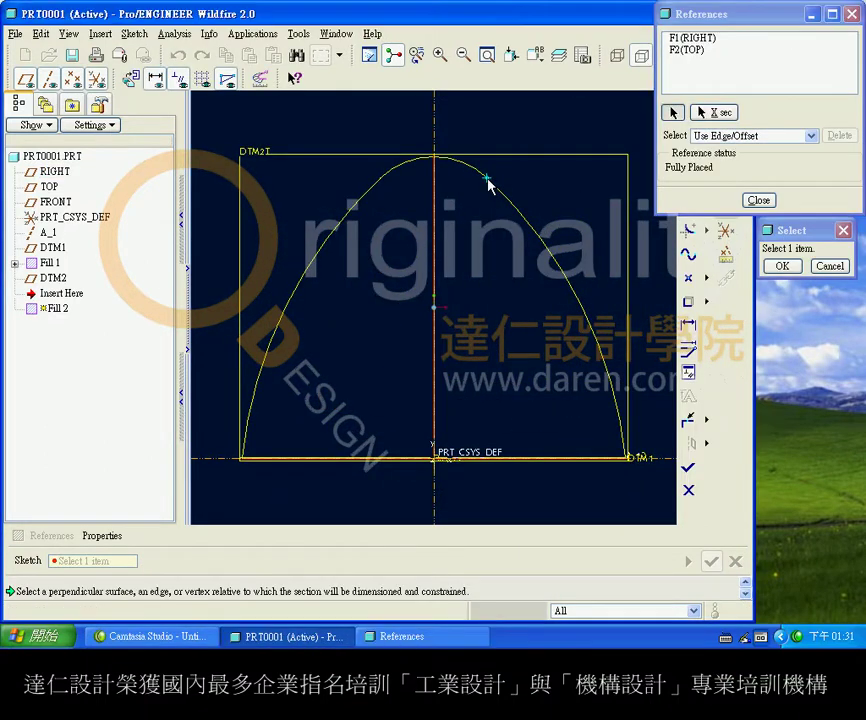
click(380, 184)
click(25, 79)
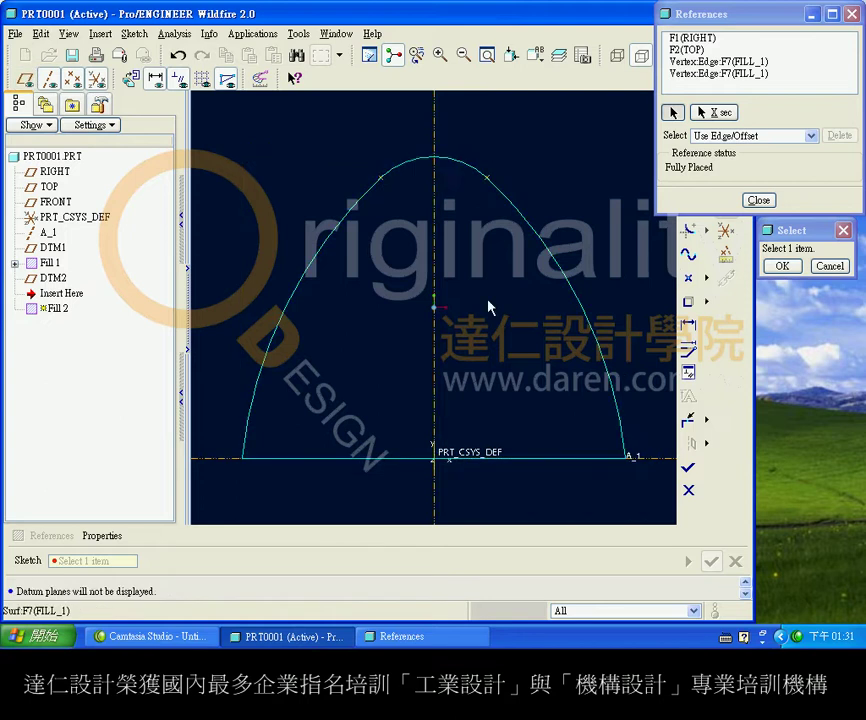
scroll(497, 313, down, 3)
click(758, 200)
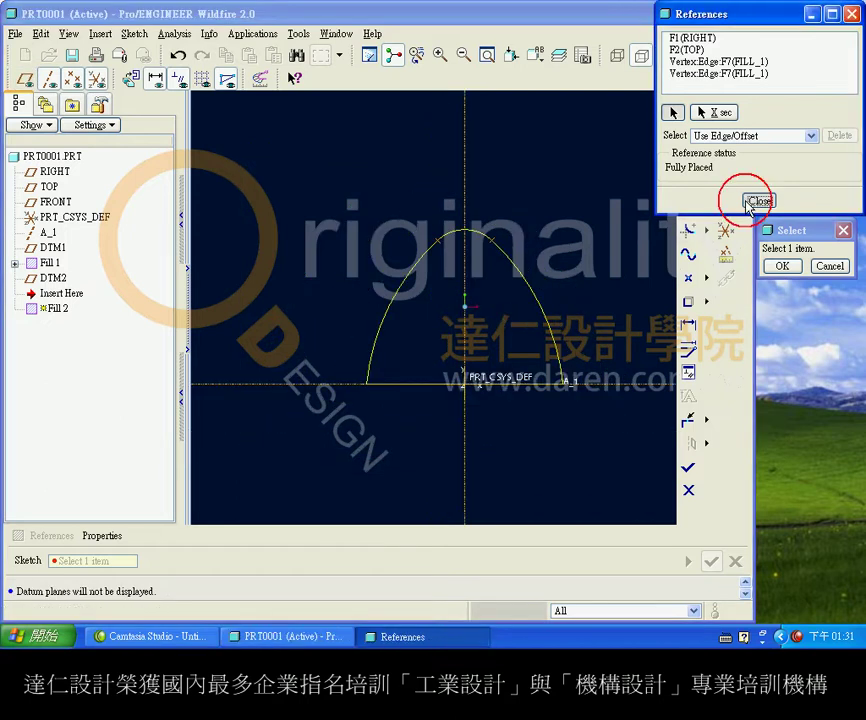
Draw two centerlines from the origin, one through each referenced endpoint of the arch's top arc.
click(718, 139)
click(776, 136)
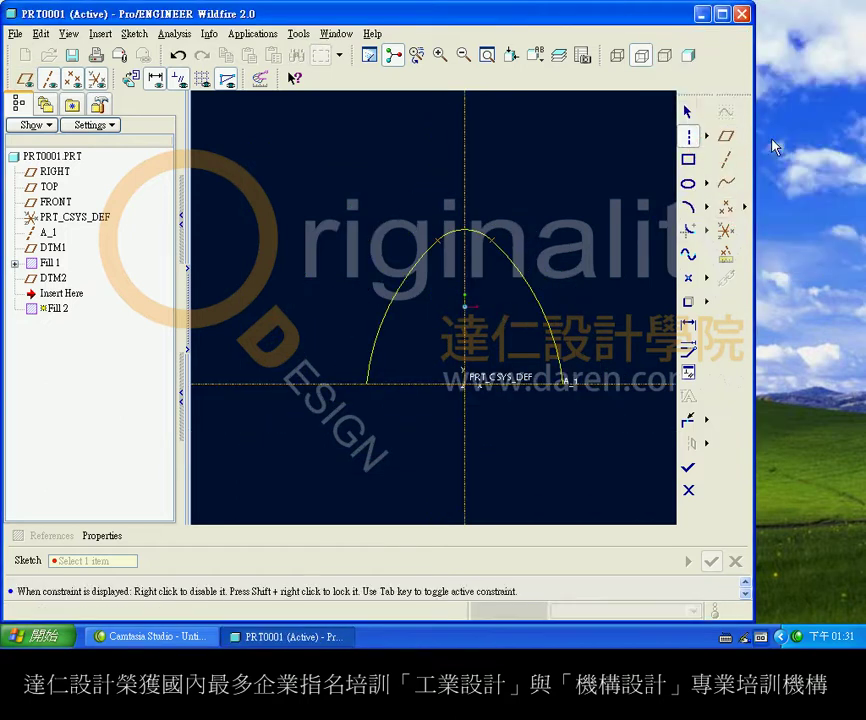
click(465, 382)
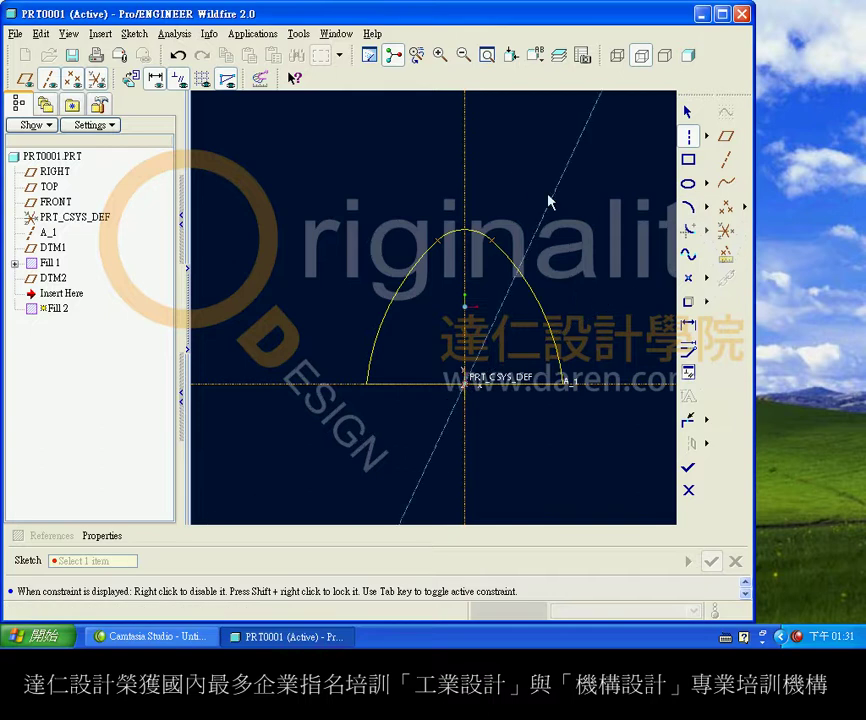
click(491, 240)
click(437, 242)
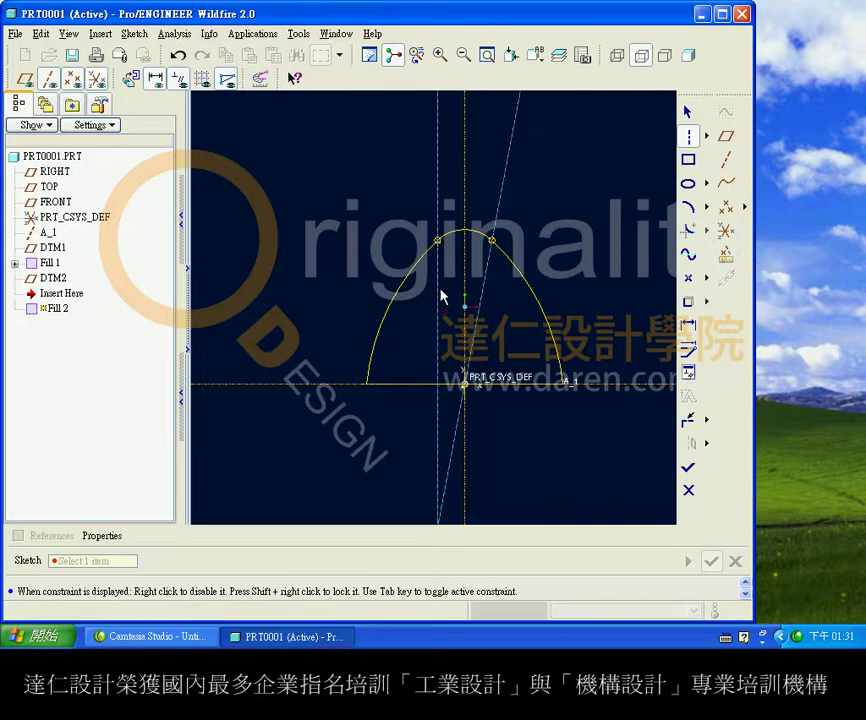
click(464, 381)
middle_click(598, 280)
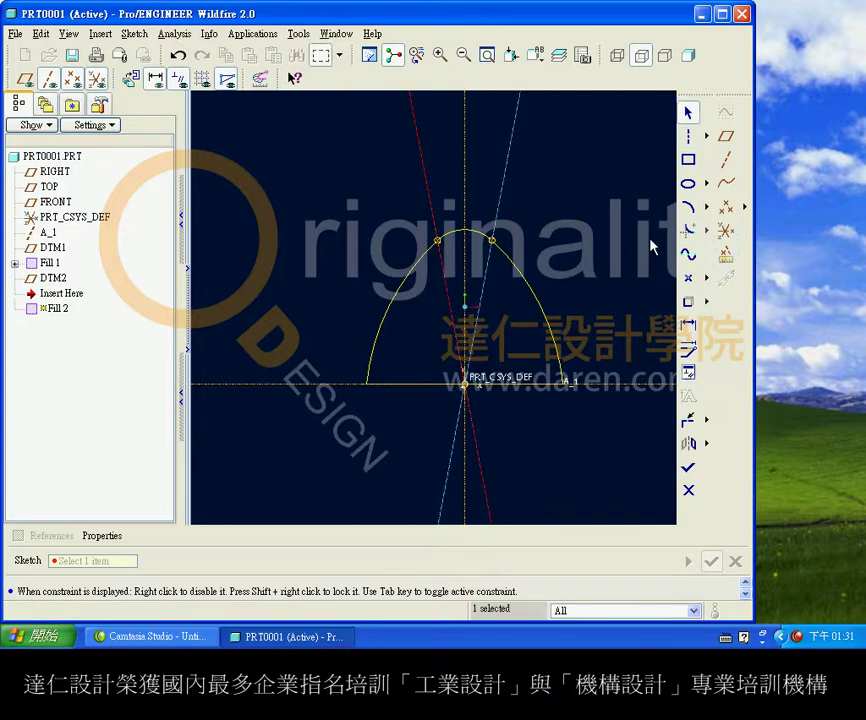
Draw a semicircular arc of about 9.39 radius centred on the origin, ending on the horizontal reference, and move its radius dimension outside the arc.
click(706, 184)
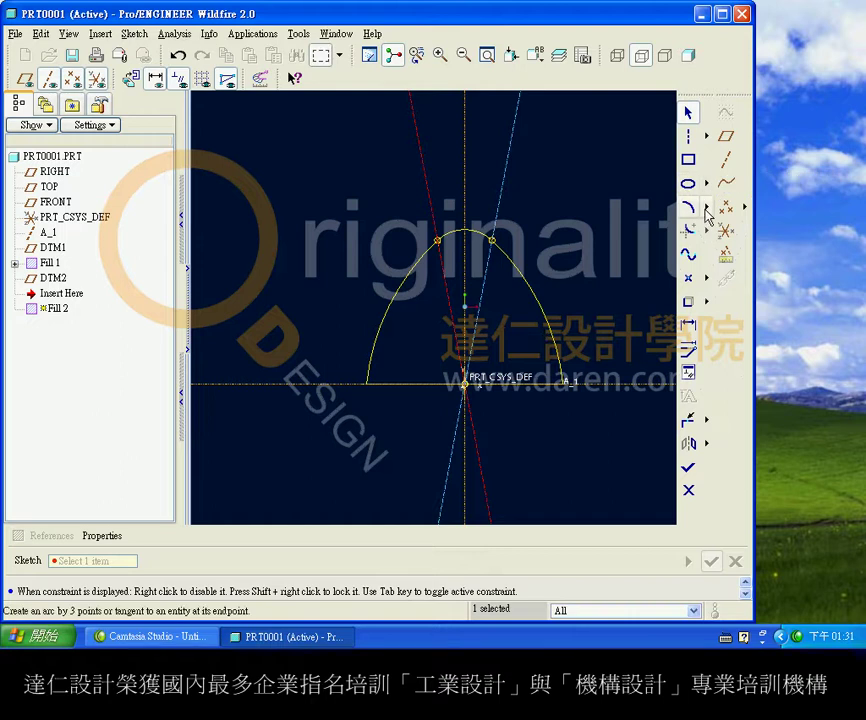
click(707, 207)
click(770, 206)
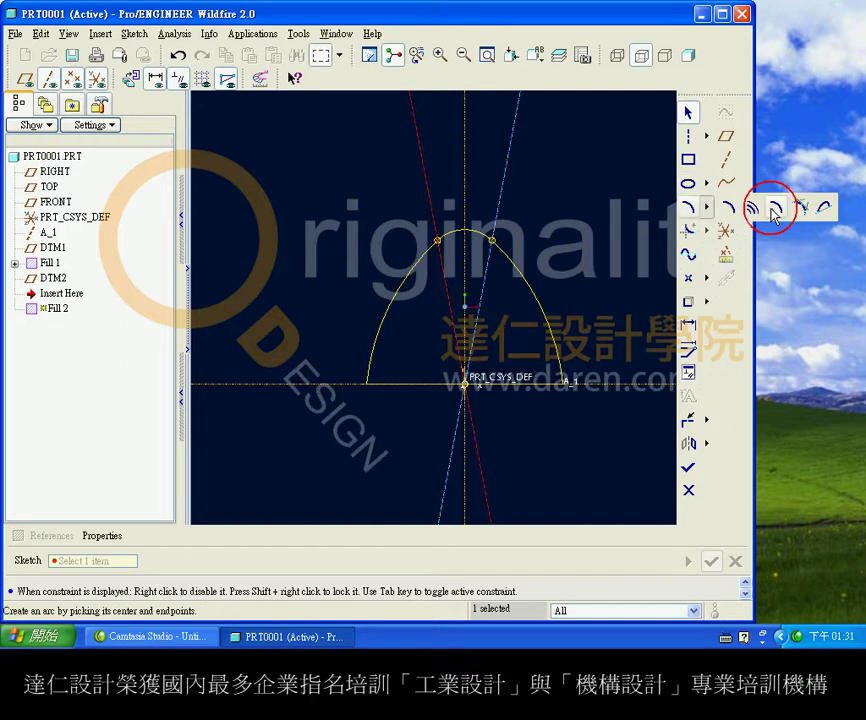
click(465, 384)
click(428, 384)
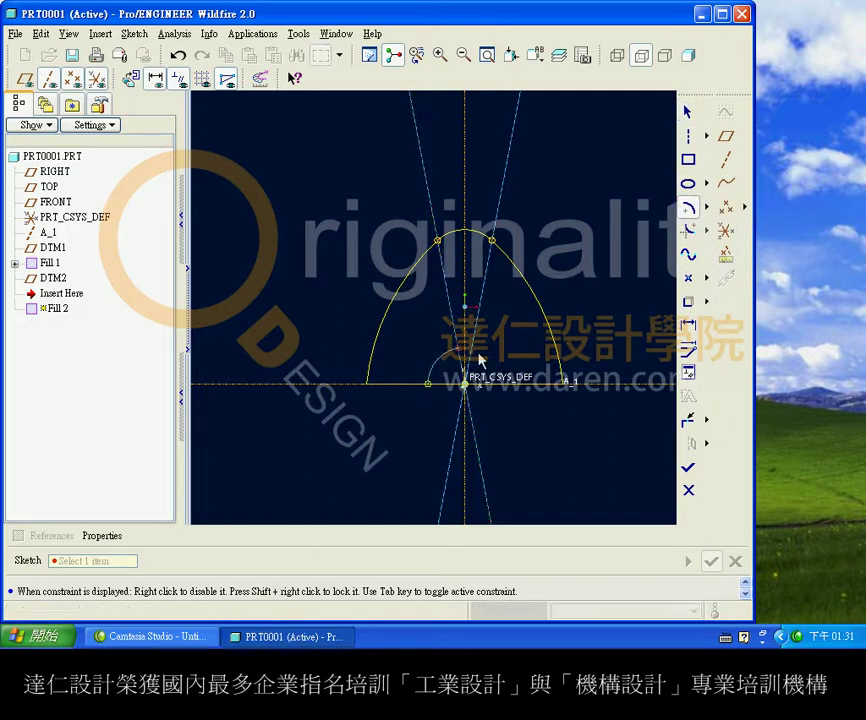
scroll(499, 410, down, 2)
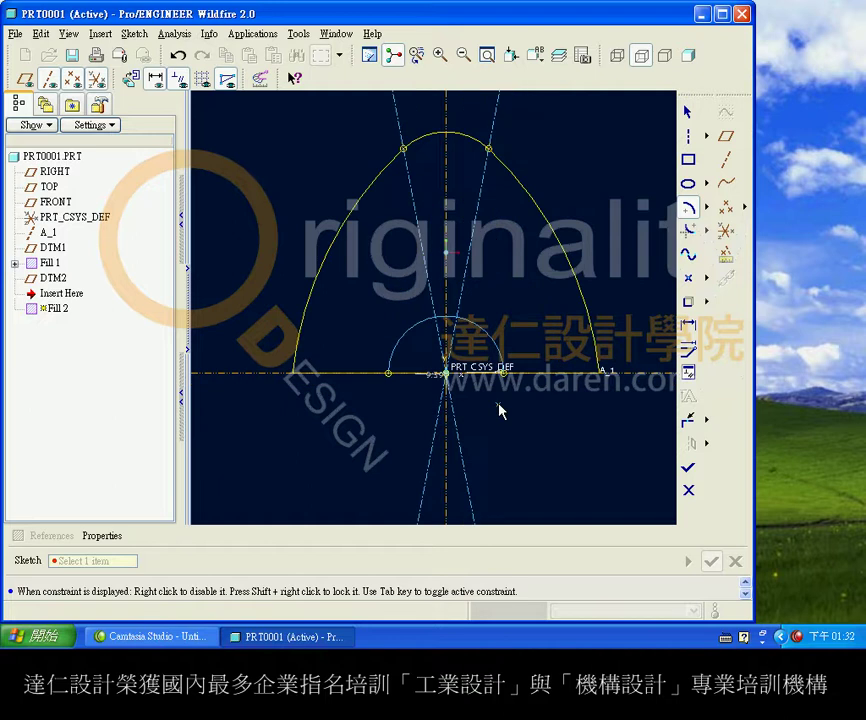
click(437, 381)
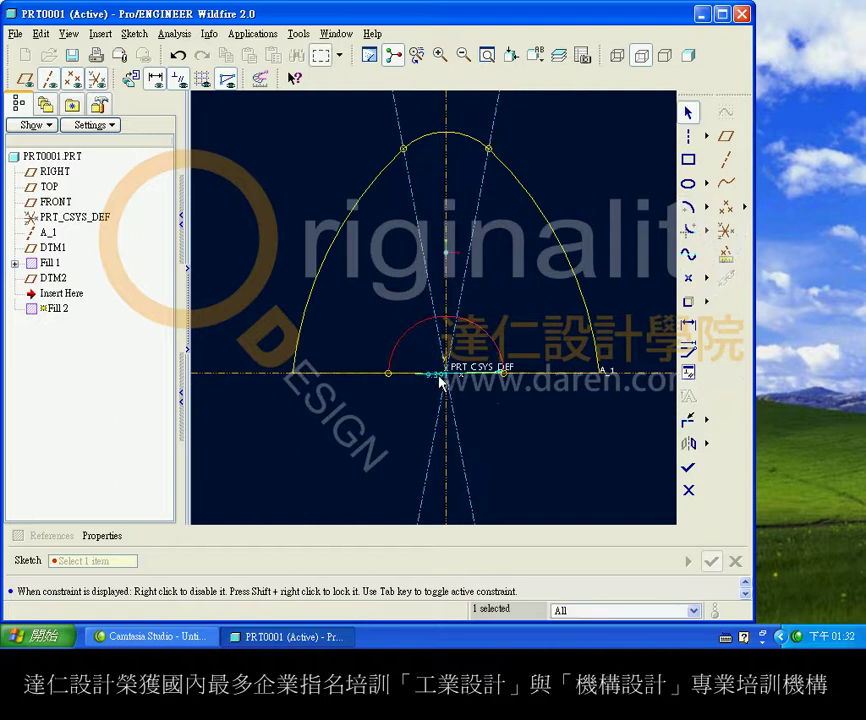
middle_click(530, 412)
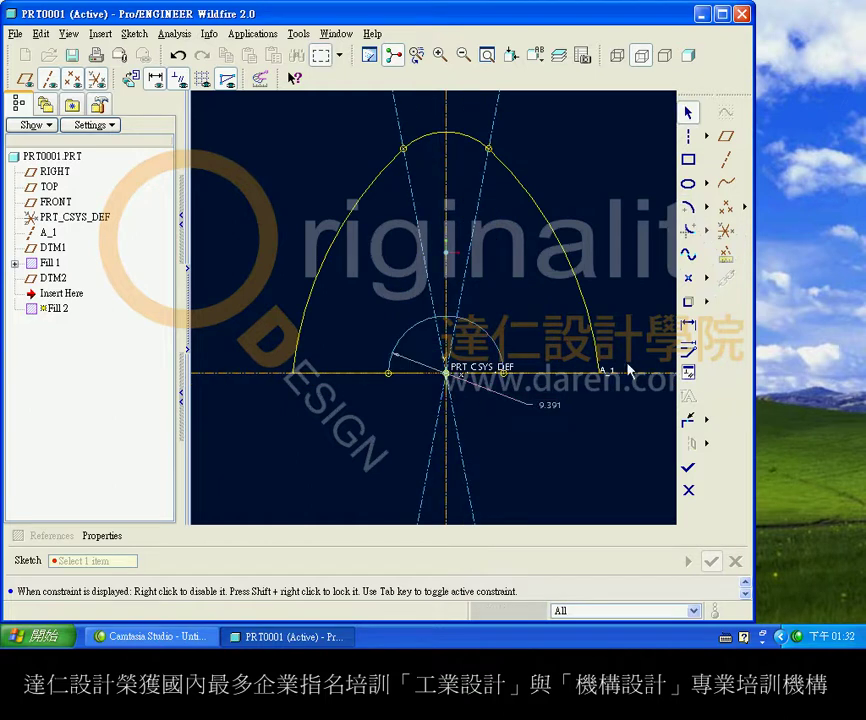
click(726, 135)
click(829, 214)
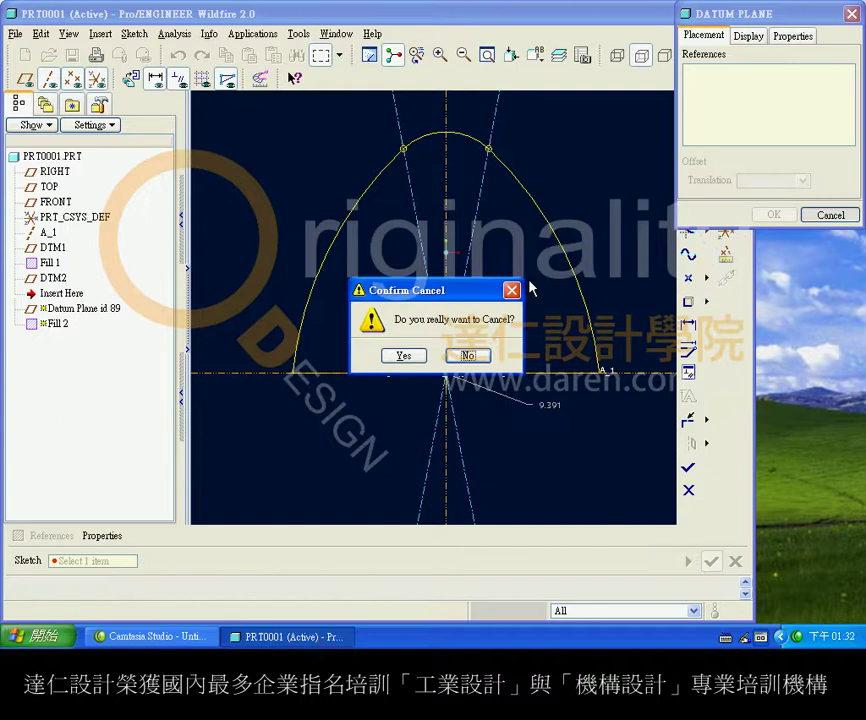
click(404, 356)
Close the semicircle with a straight horizontal line between the arc's two endpoints.
click(707, 136)
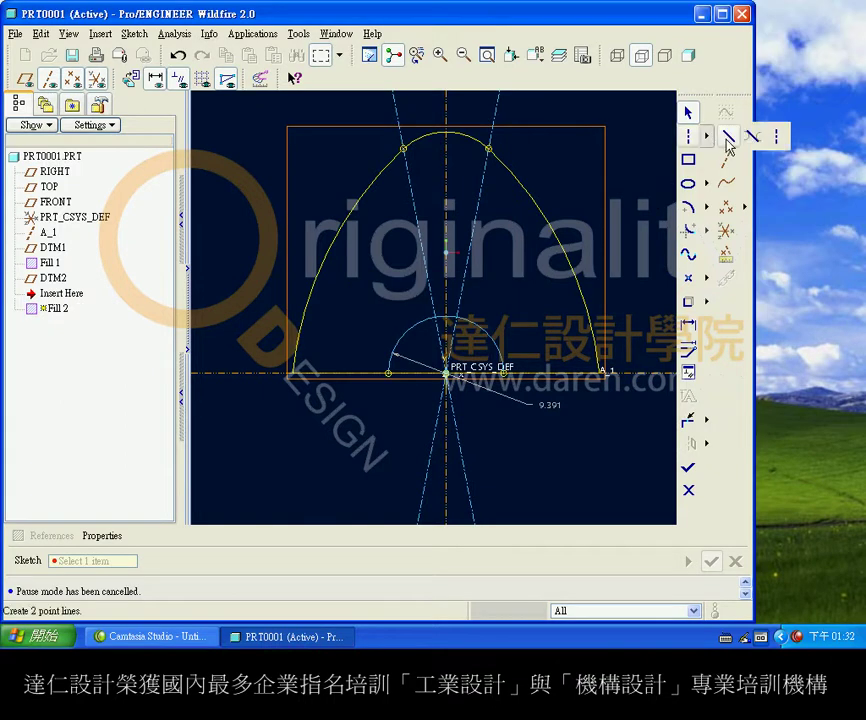
click(737, 136)
click(387, 375)
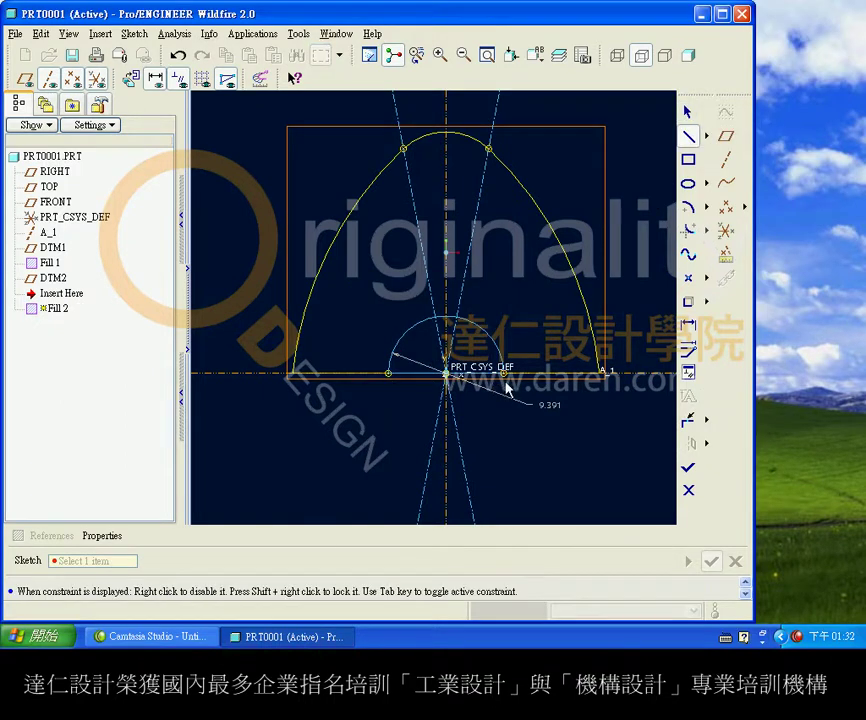
scroll(505, 388, up, 3)
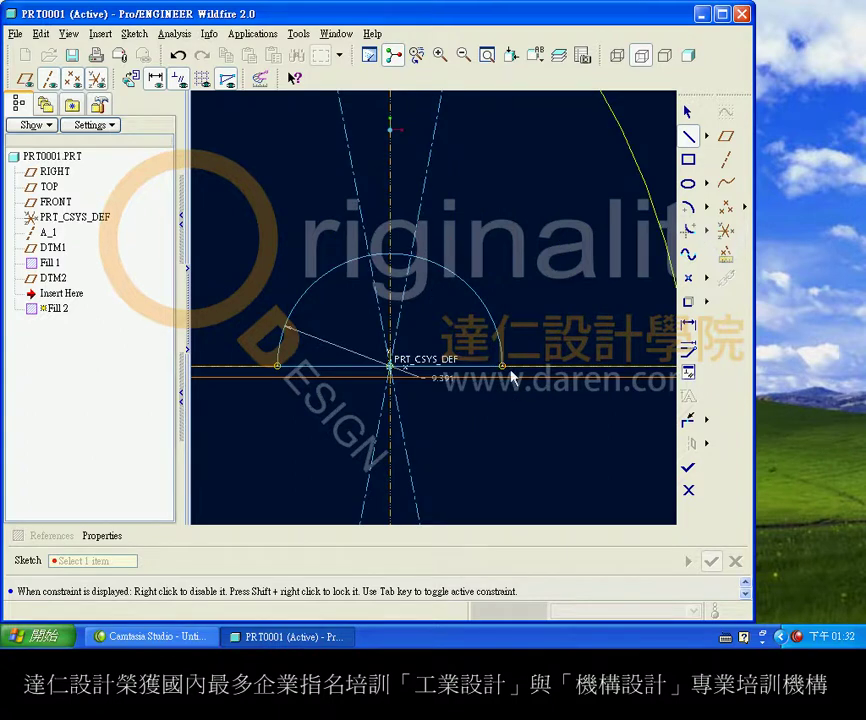
click(510, 375)
scroll(512, 402, down, 2)
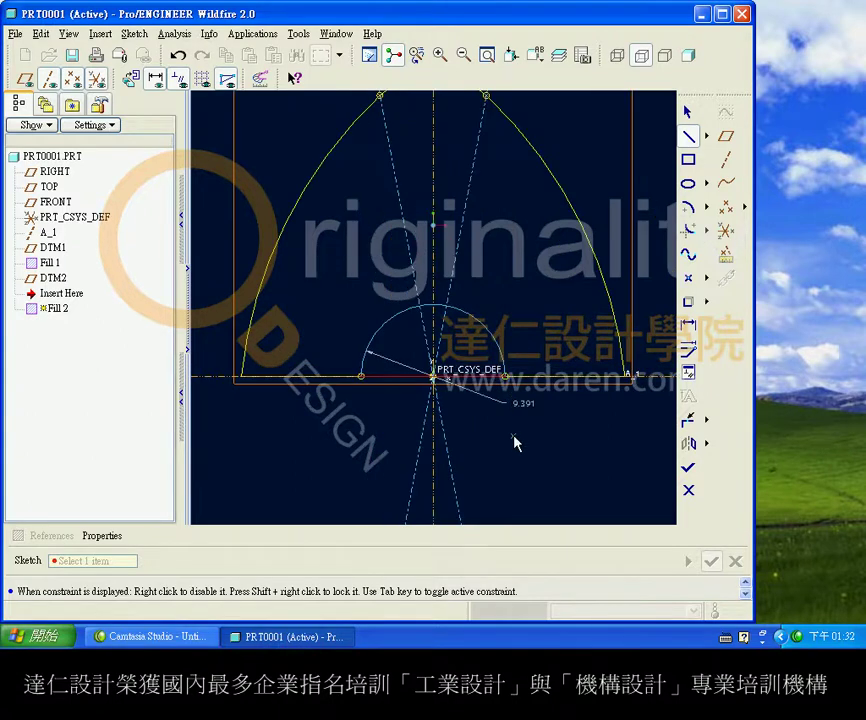
Reposition the semicircle's radius dimension clear of the sketch and set the radius to 5.
drag(528, 406, 520, 430)
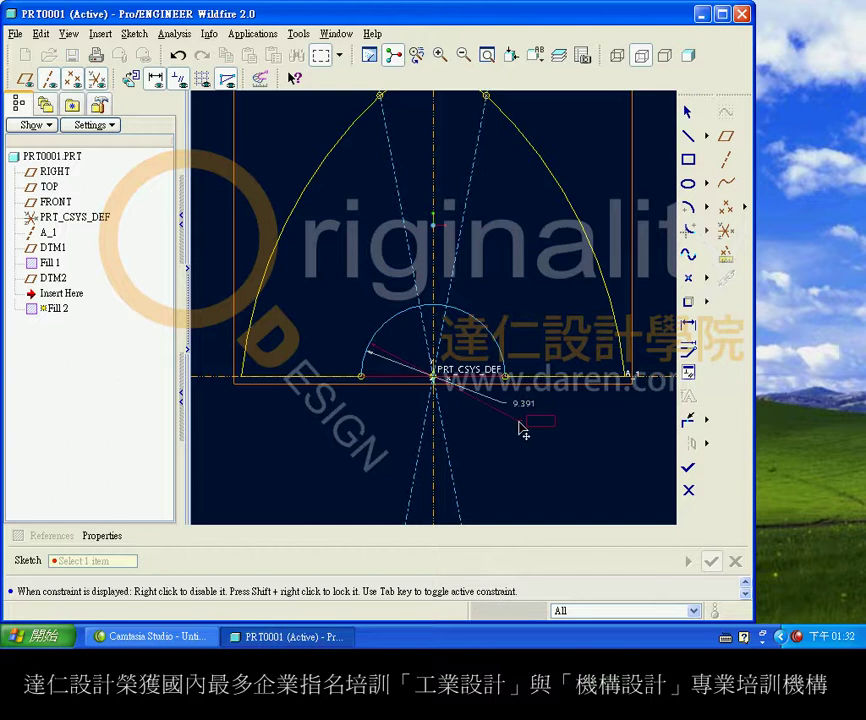
double_click(542, 423)
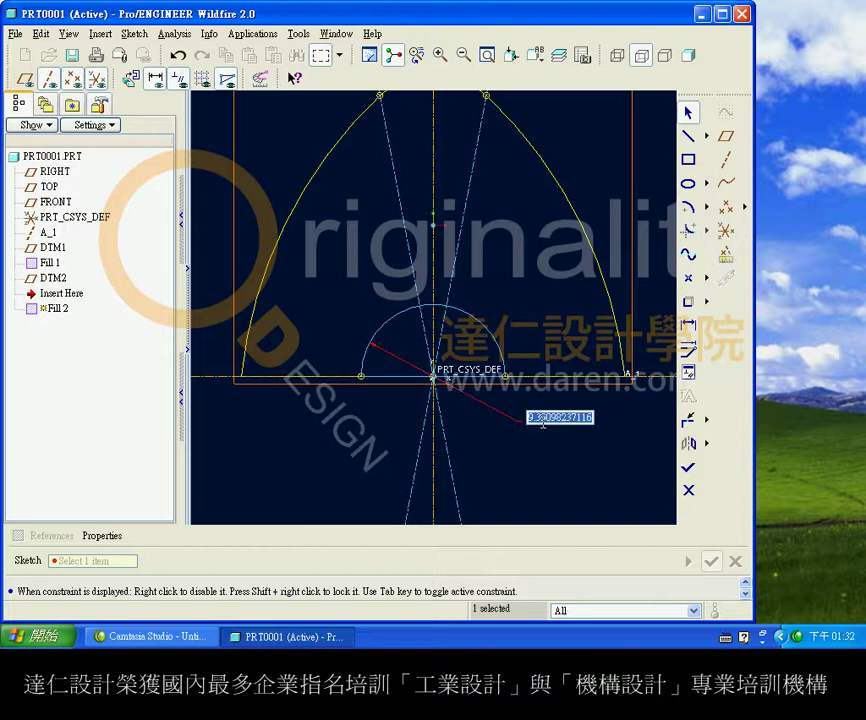
text(5)
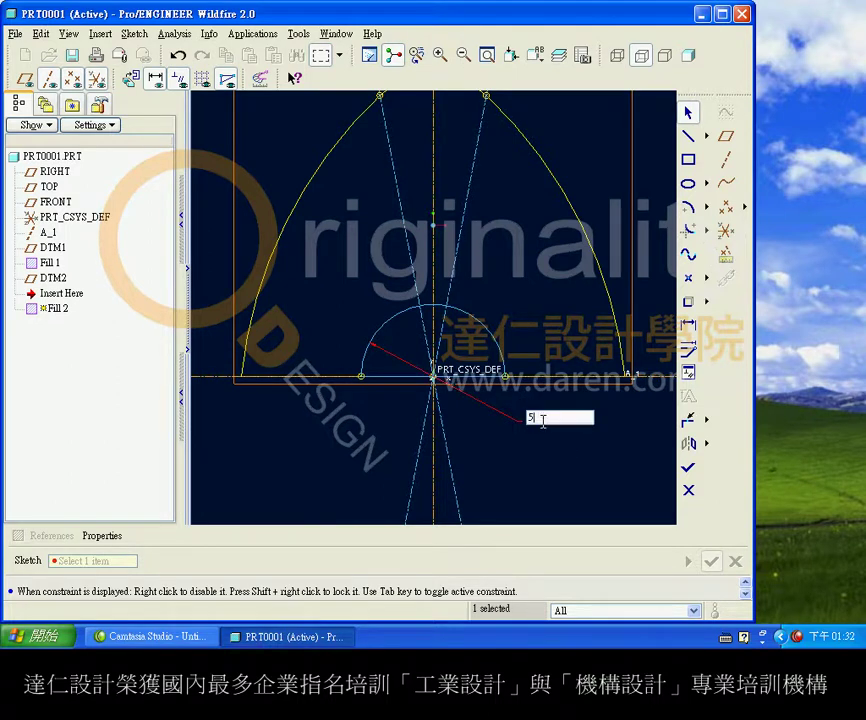
key(Return)
click(602, 431)
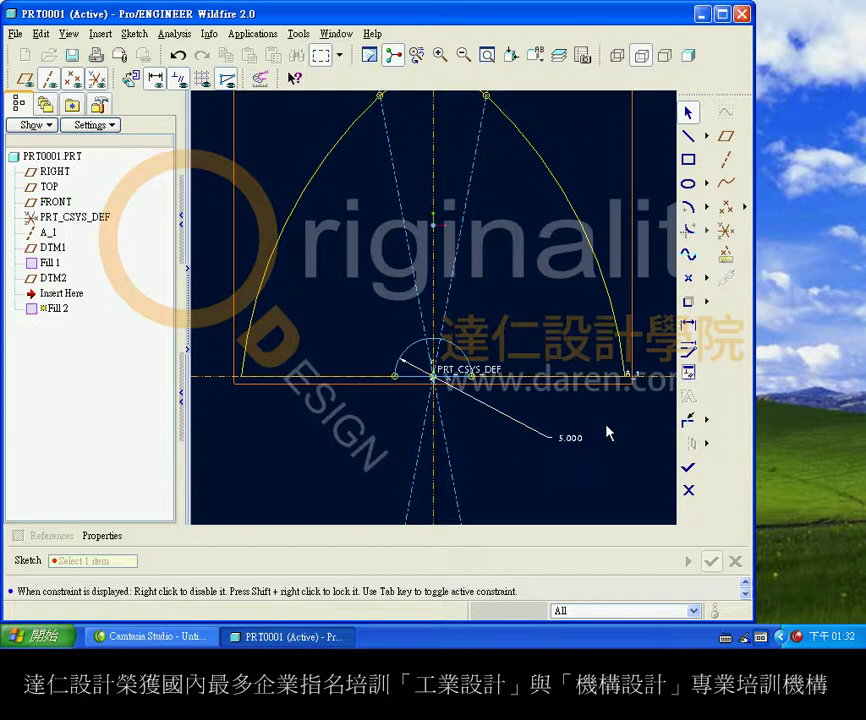
Divide the semicircular arc at its intersections with the two slanted centerlines.
click(707, 420)
click(774, 425)
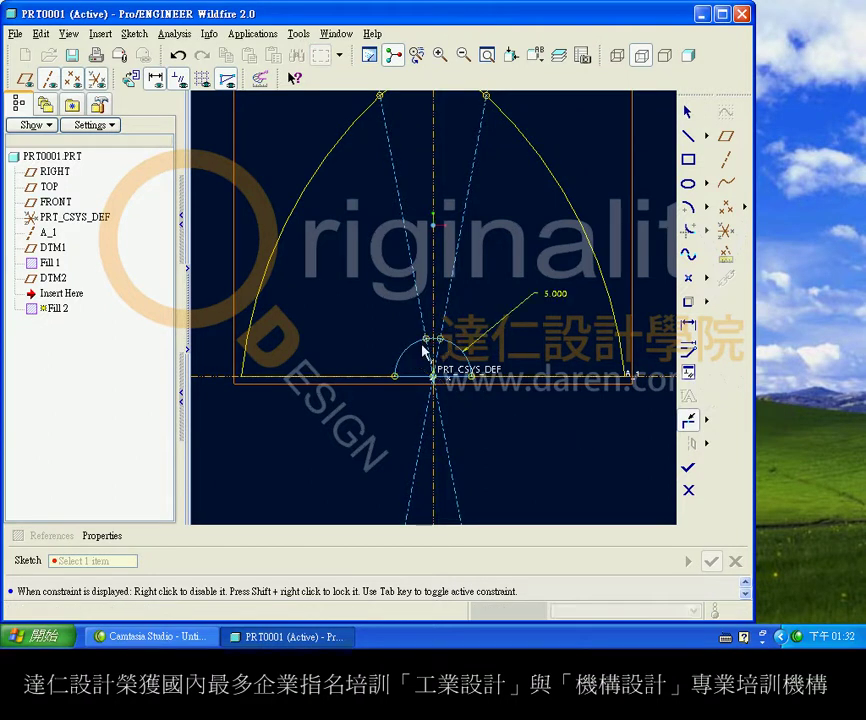
middle_click(516, 421)
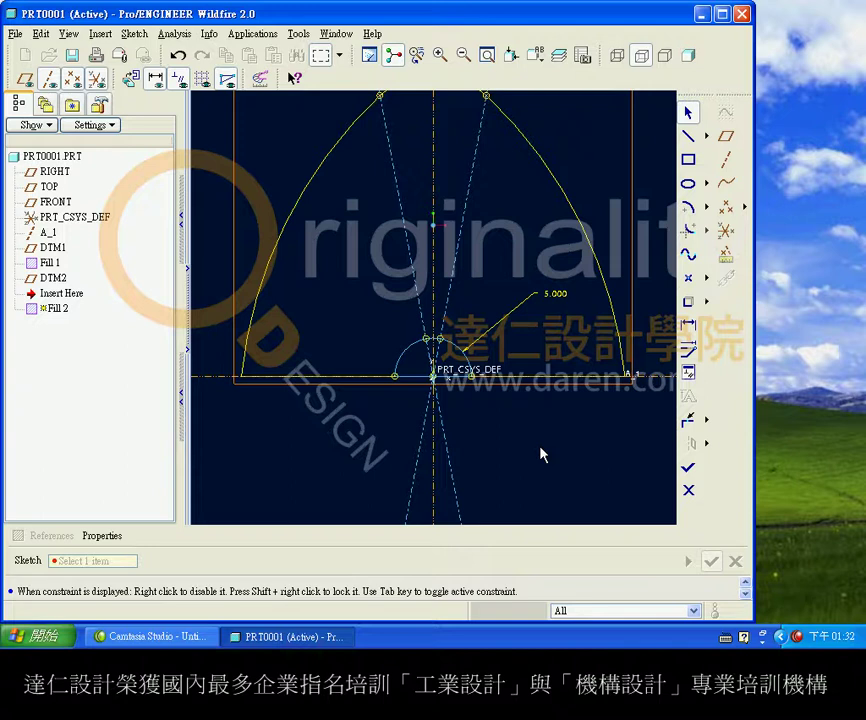
Show the model in standard orientation, finish the sketch and complete the second Fill feature.
click(535, 55)
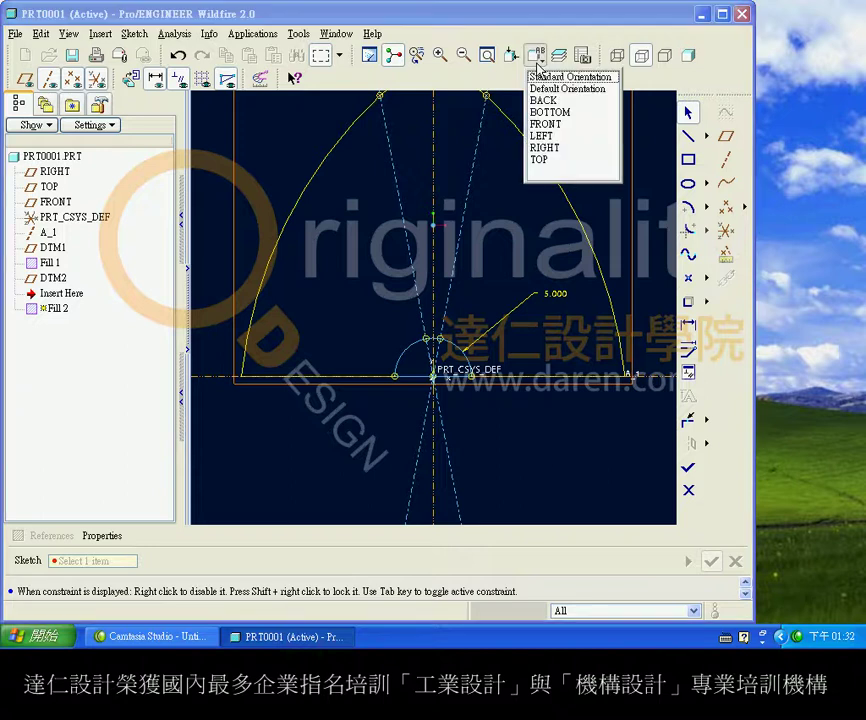
click(537, 78)
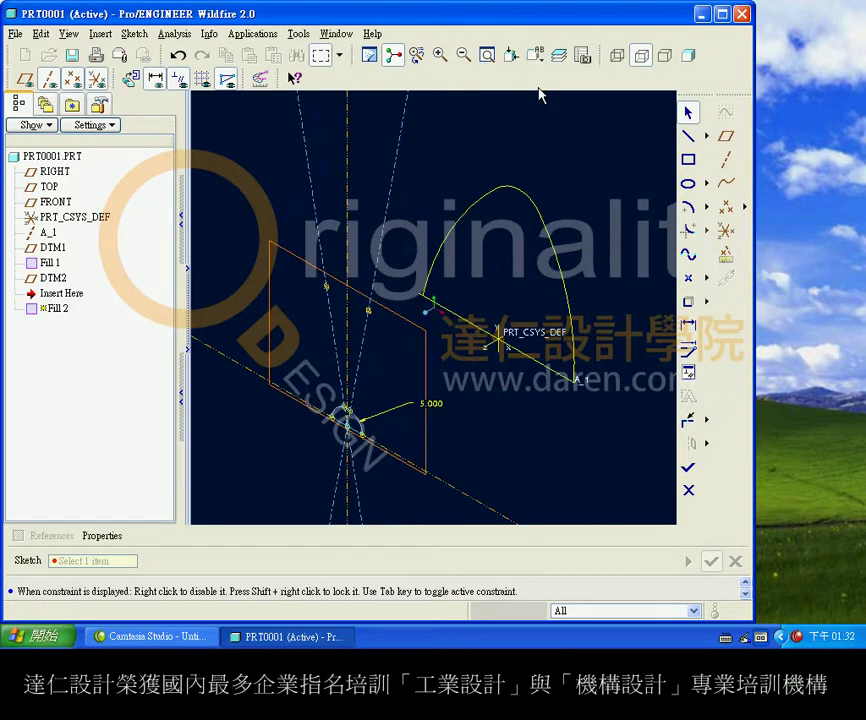
click(688, 467)
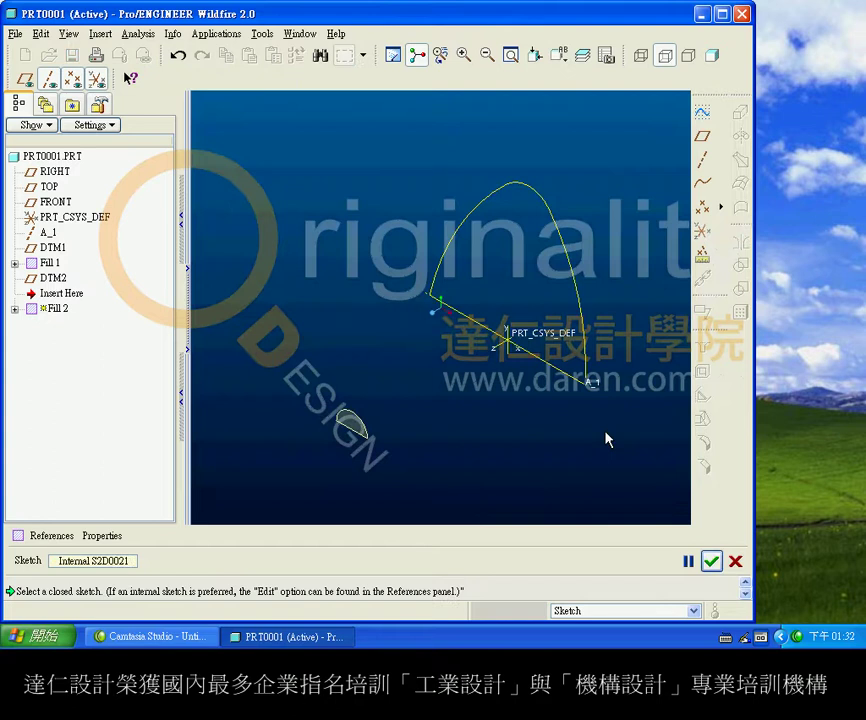
click(711, 564)
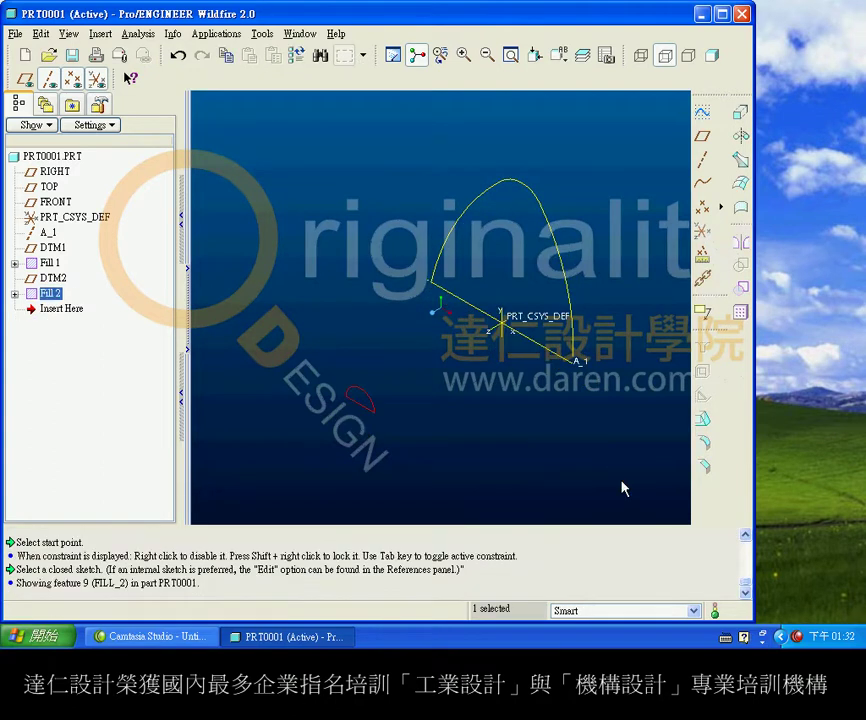
Start a Boundary Blend and add the outlines of the small and large Fill surfaces as its two first-direction chains.
click(741, 184)
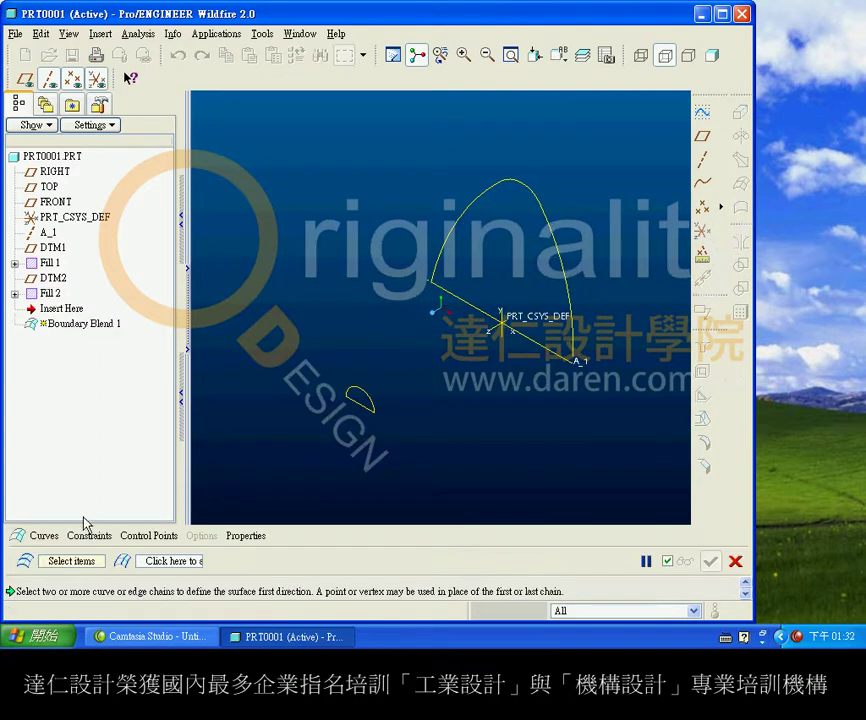
click(44, 535)
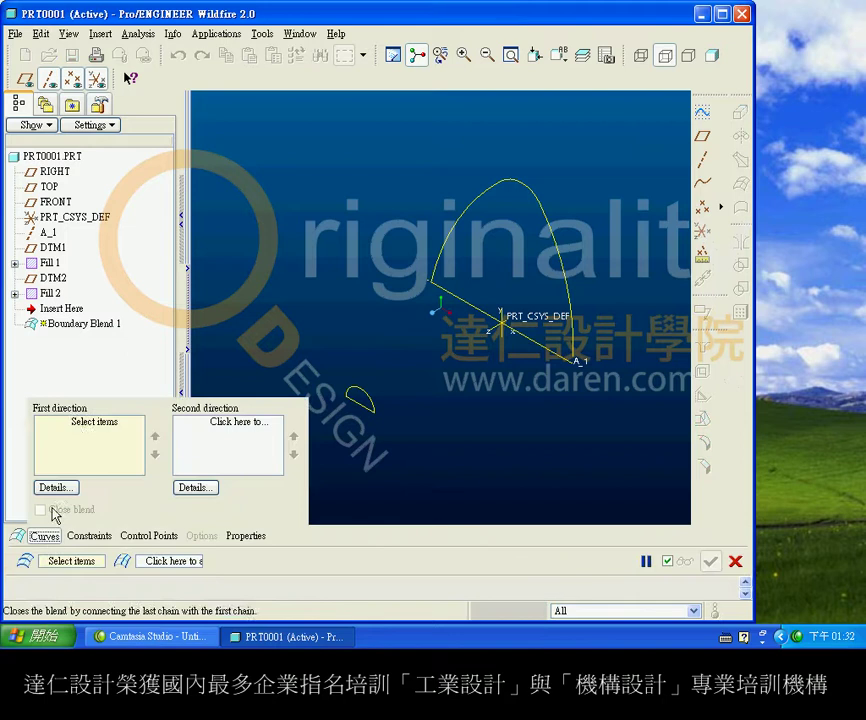
click(365, 398)
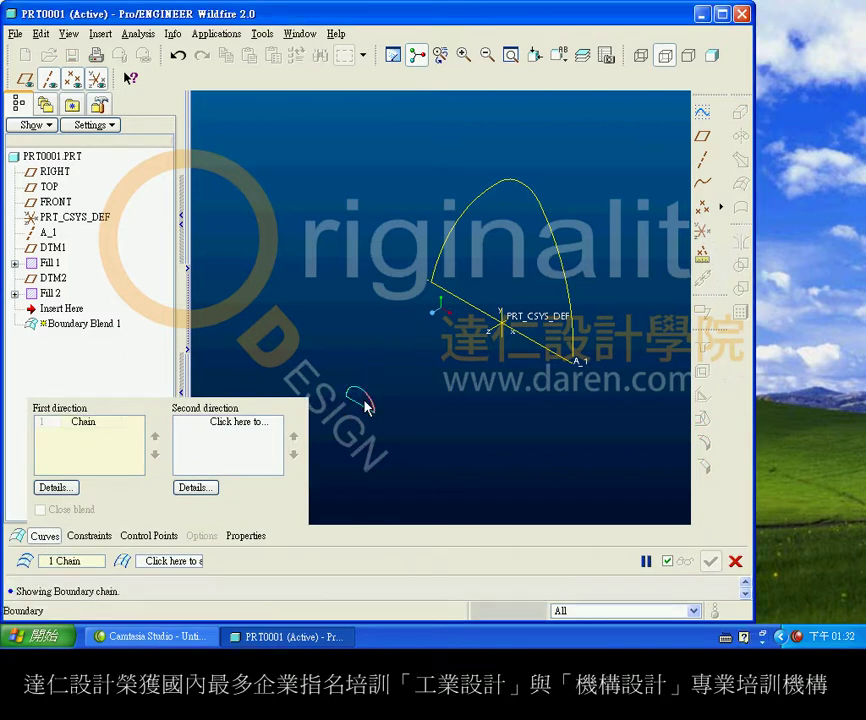
click(575, 358)
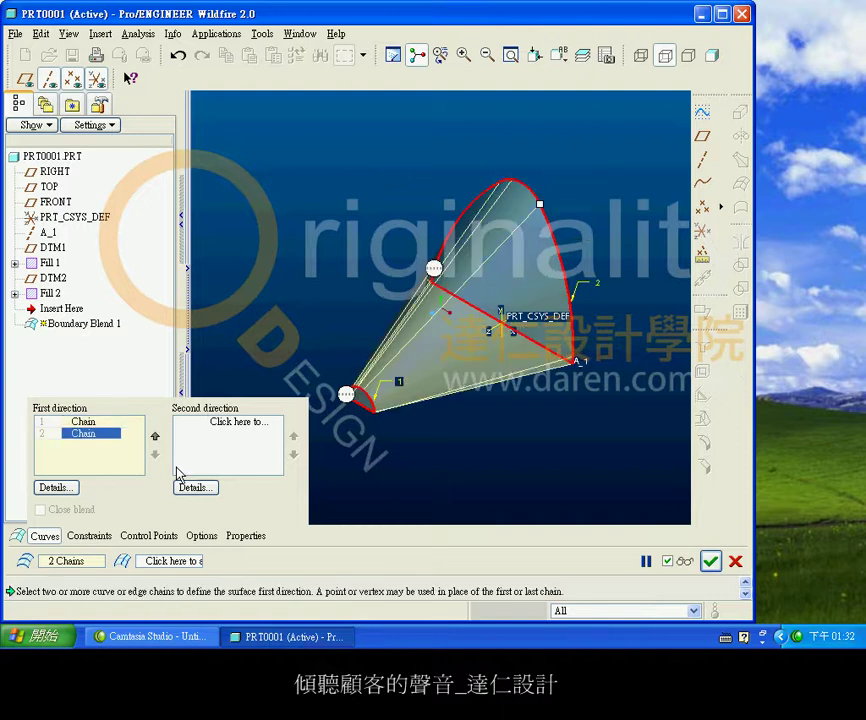
click(52, 537)
Define the first control point set in the first direction, pairing the base corners of both outlines at the A_1 end.
click(150, 538)
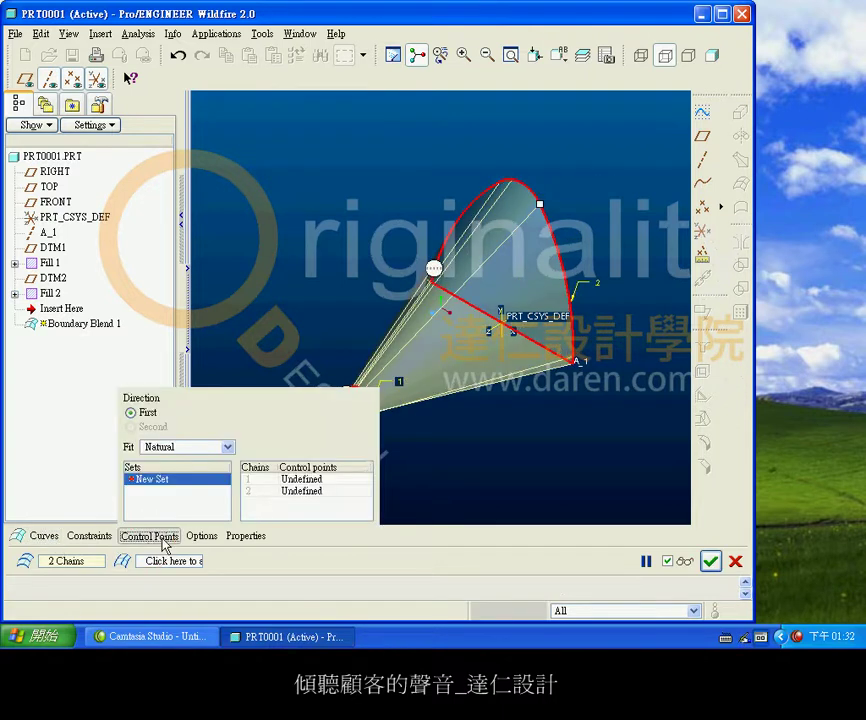
click(141, 412)
click(304, 479)
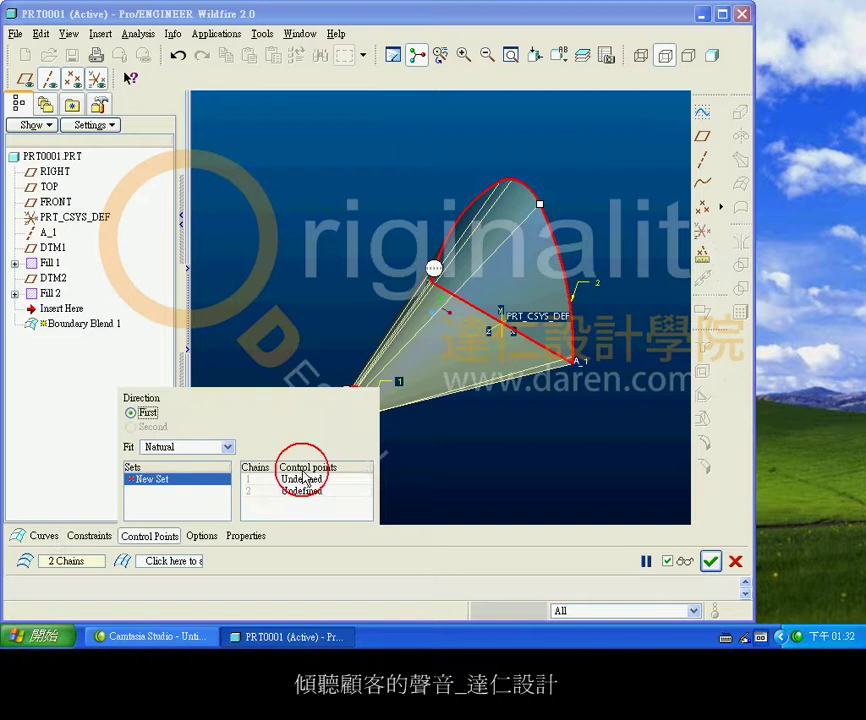
middle_drag(479, 447, 410, 361)
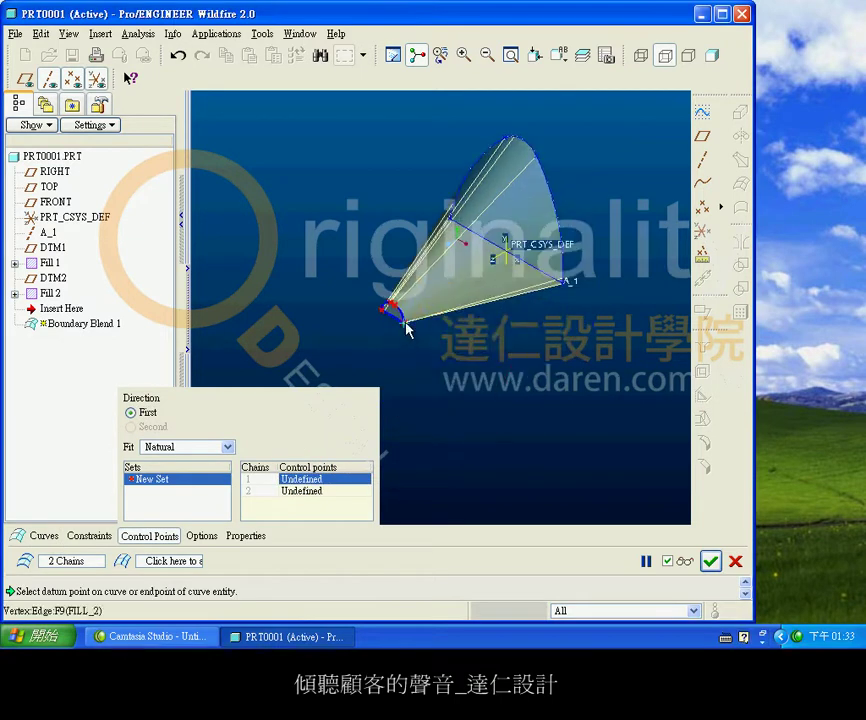
click(405, 326)
click(561, 283)
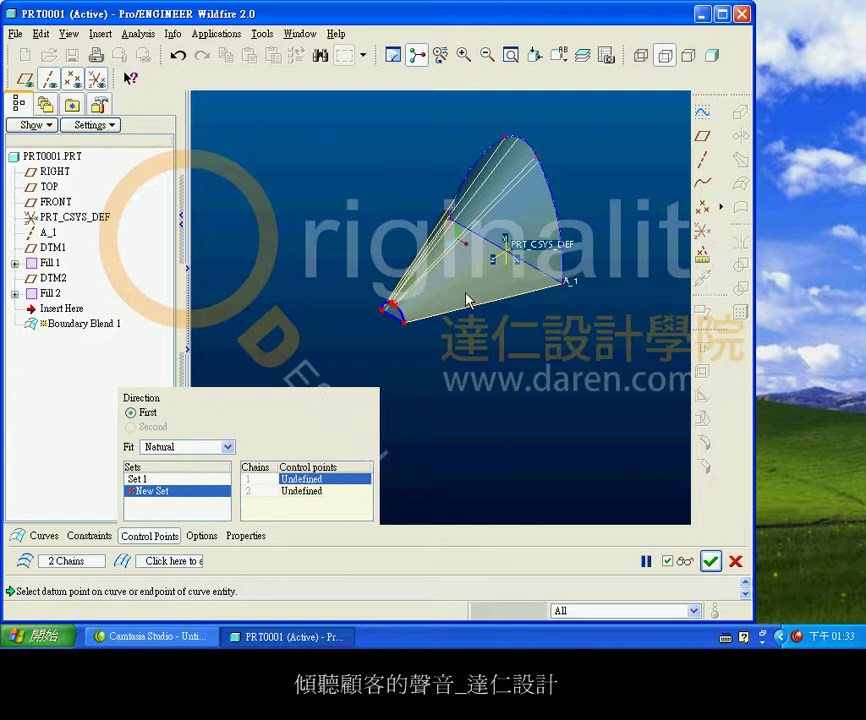
Add two control point sets pairing the small arc's division points with the matching endpoints of the large outline's top arc.
click(393, 308)
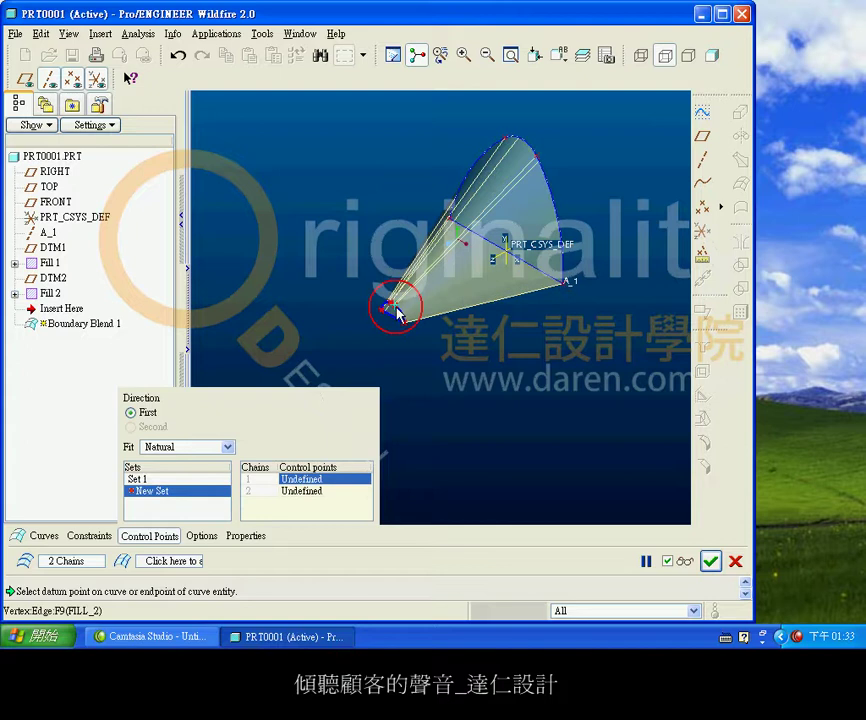
click(538, 158)
scroll(398, 283, up, 3)
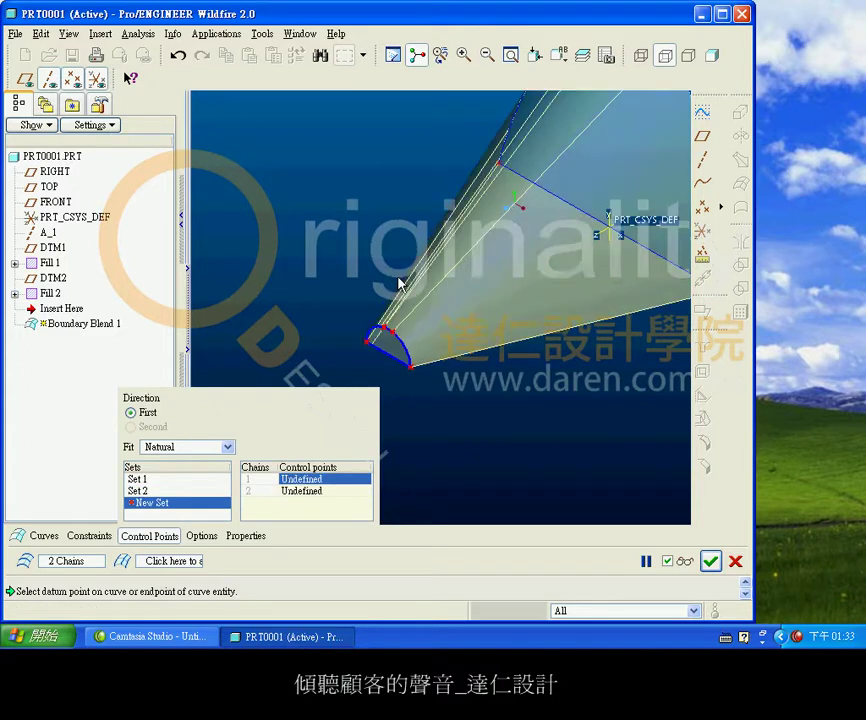
click(385, 332)
scroll(383, 333, down, 3)
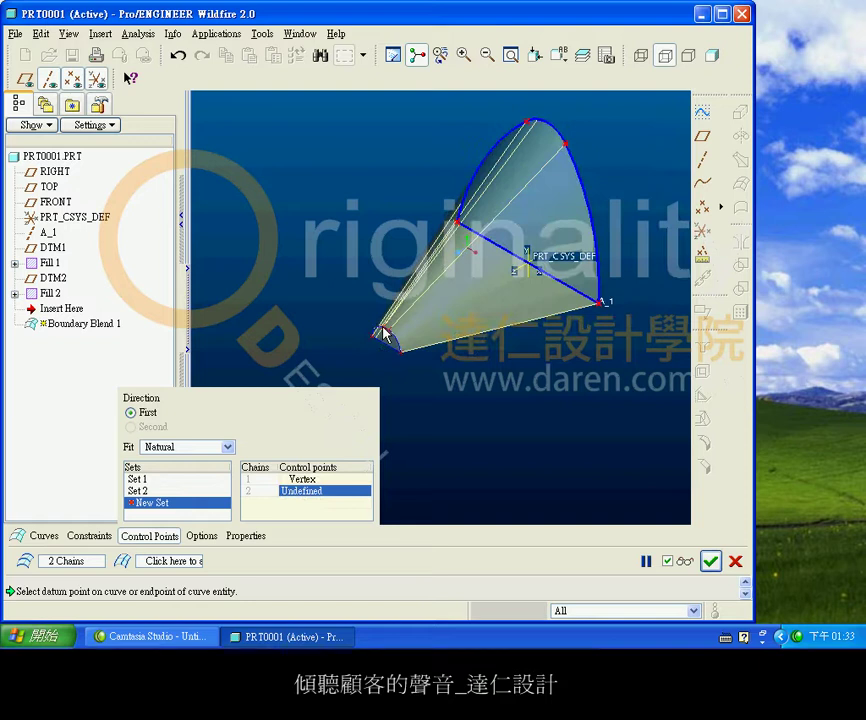
click(534, 127)
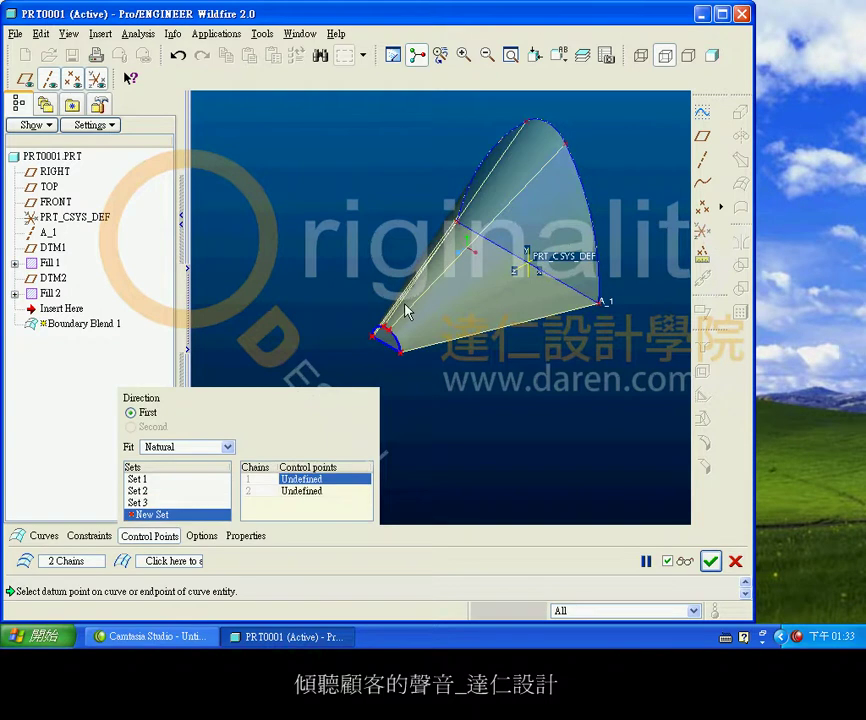
Add a fourth control point set pairing the base corners of both outlines opposite the A_1 end.
scroll(370, 344, up, 3)
click(370, 344)
scroll(372, 344, down, 3)
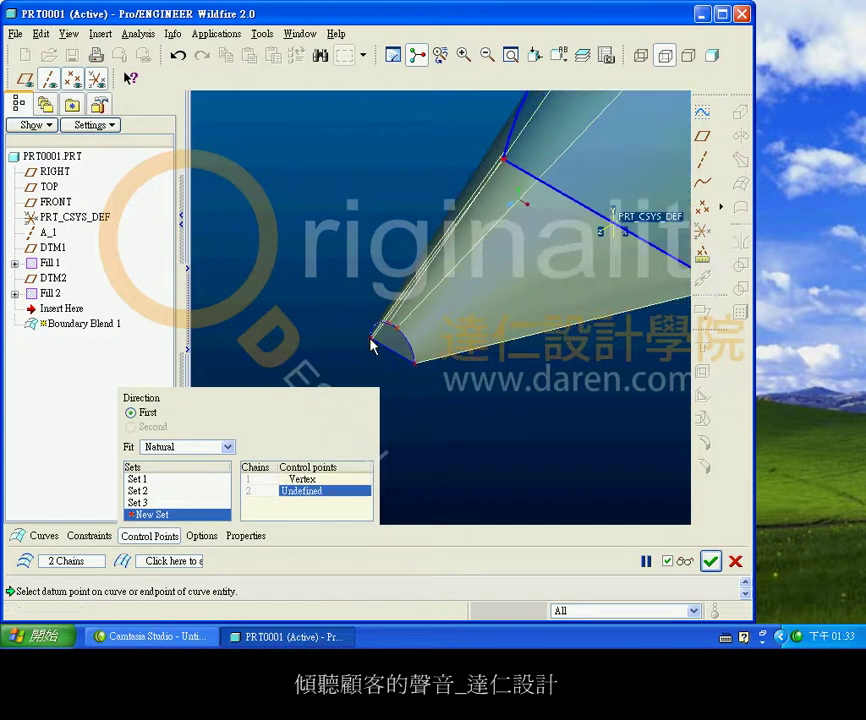
click(508, 162)
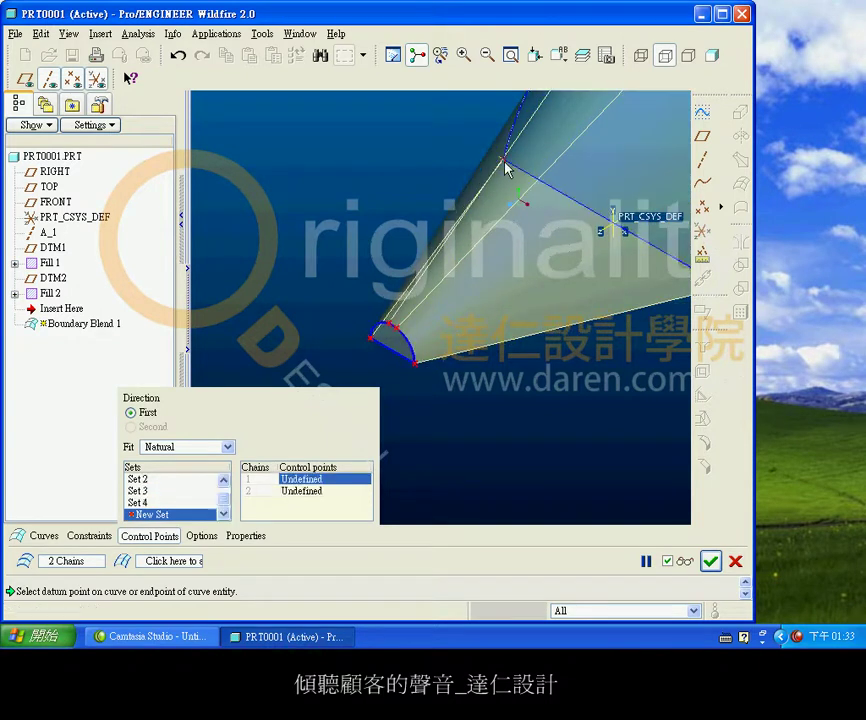
Preview and complete the Boundary Blend with its four control point sets.
scroll(506, 170, down, 3)
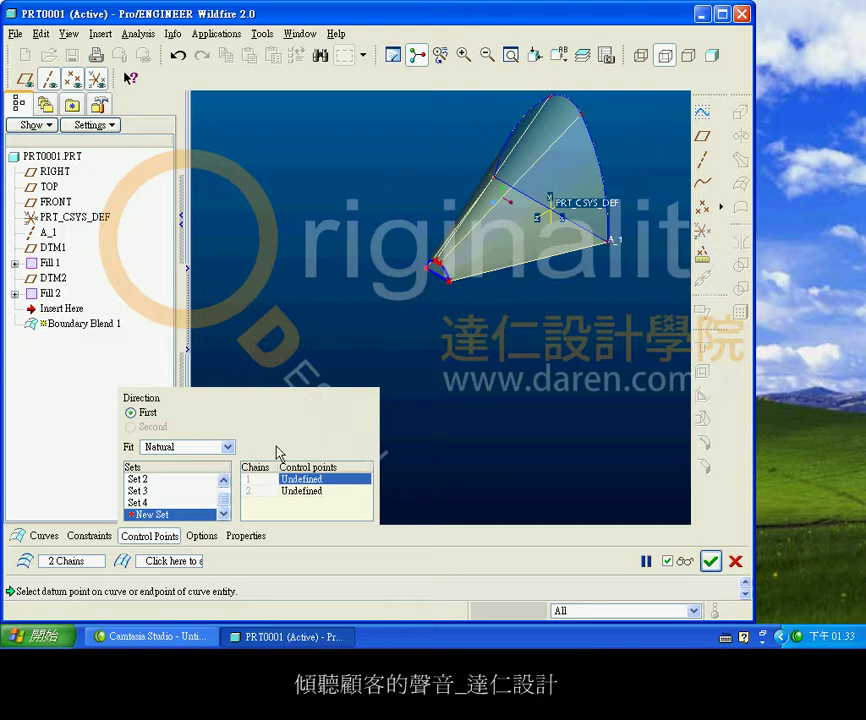
click(149, 536)
click(686, 563)
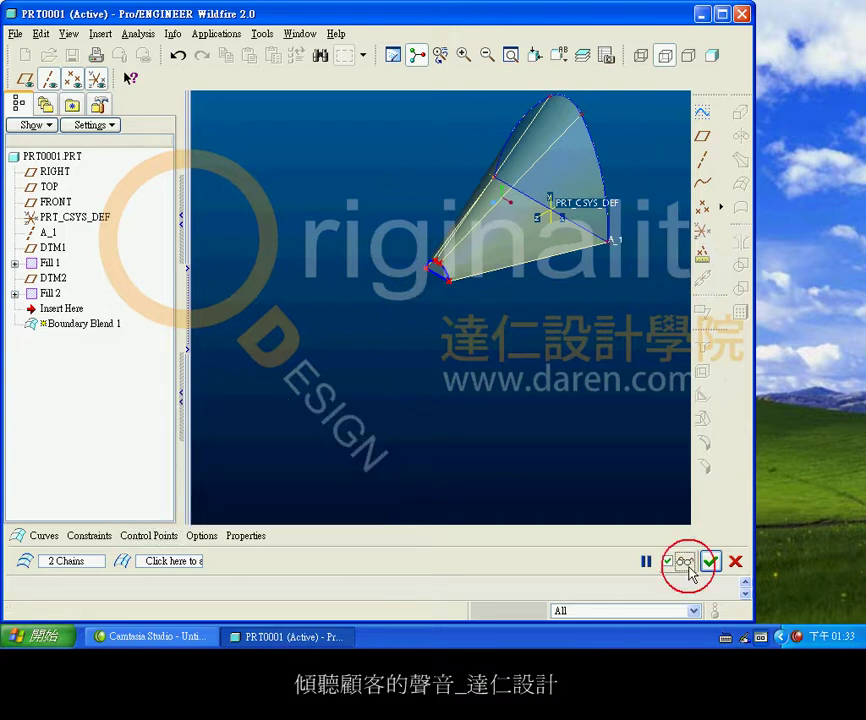
click(710, 561)
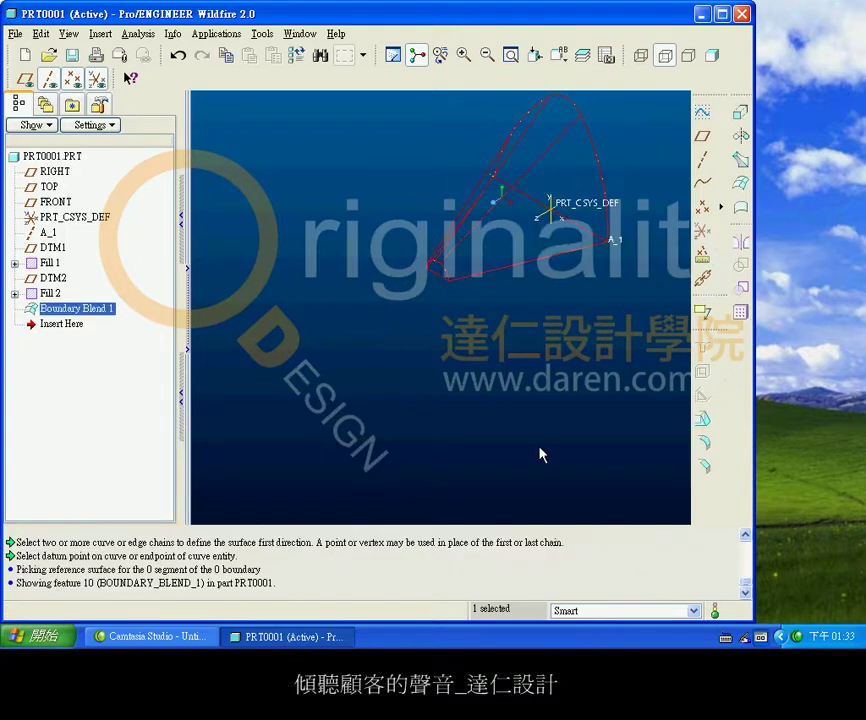
Restrict selection to Quilts and merge the Boundary Blend quilt with the small semicircular Fill.
middle_drag(576, 362, 582, 476)
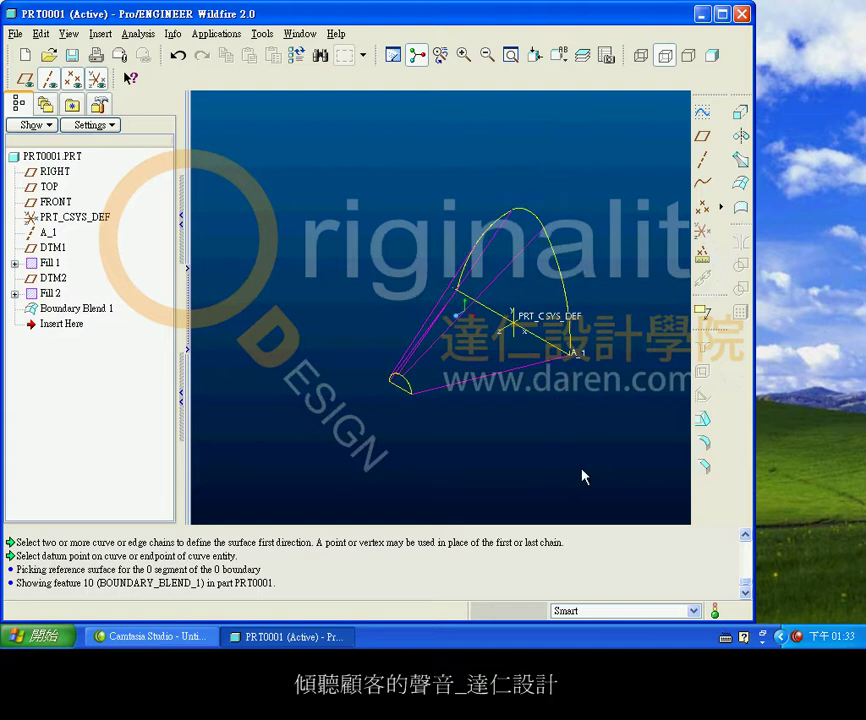
click(693, 611)
click(678, 583)
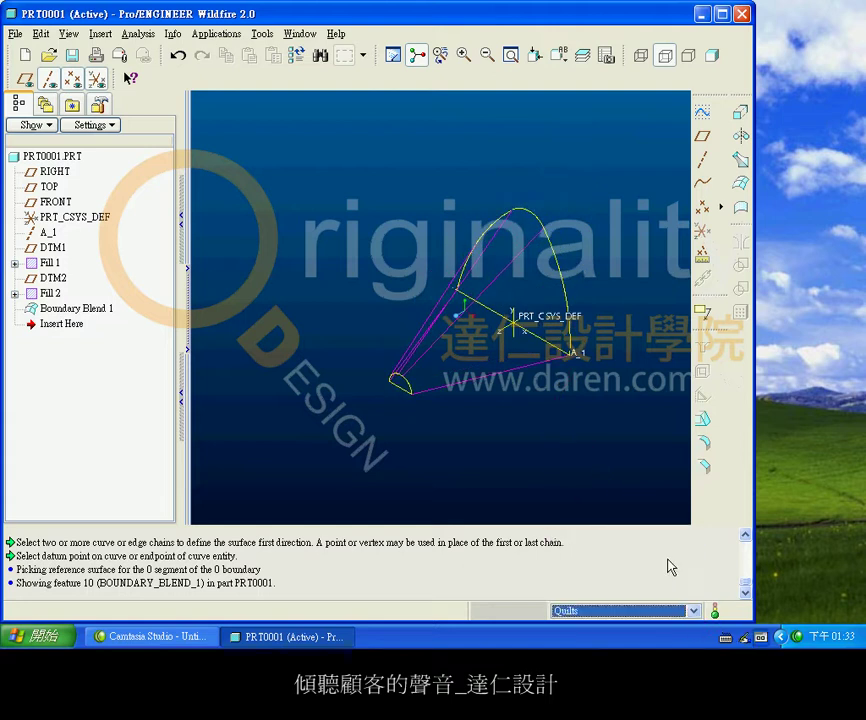
click(406, 405)
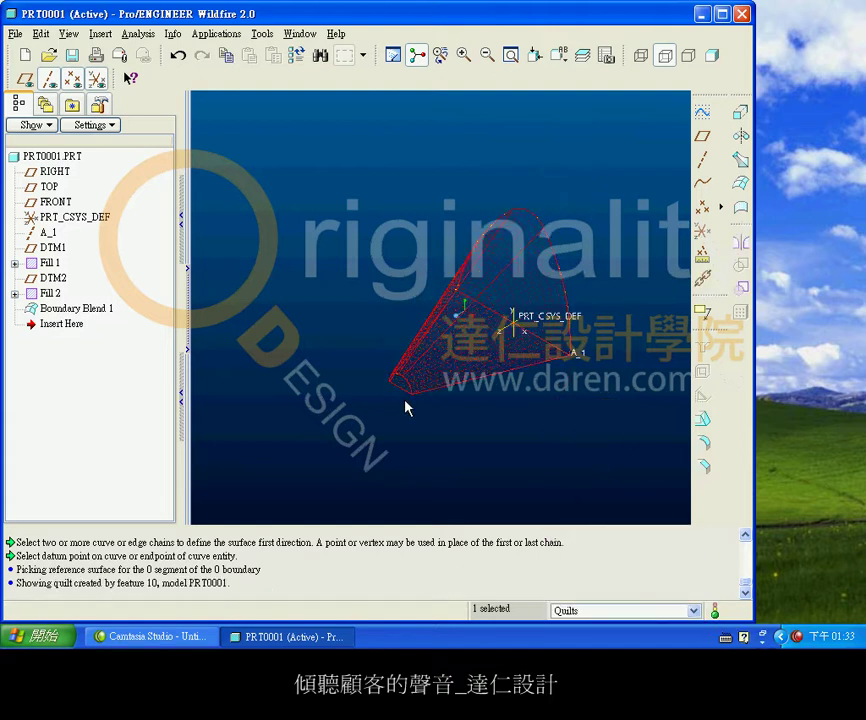
ctrl+click(404, 391)
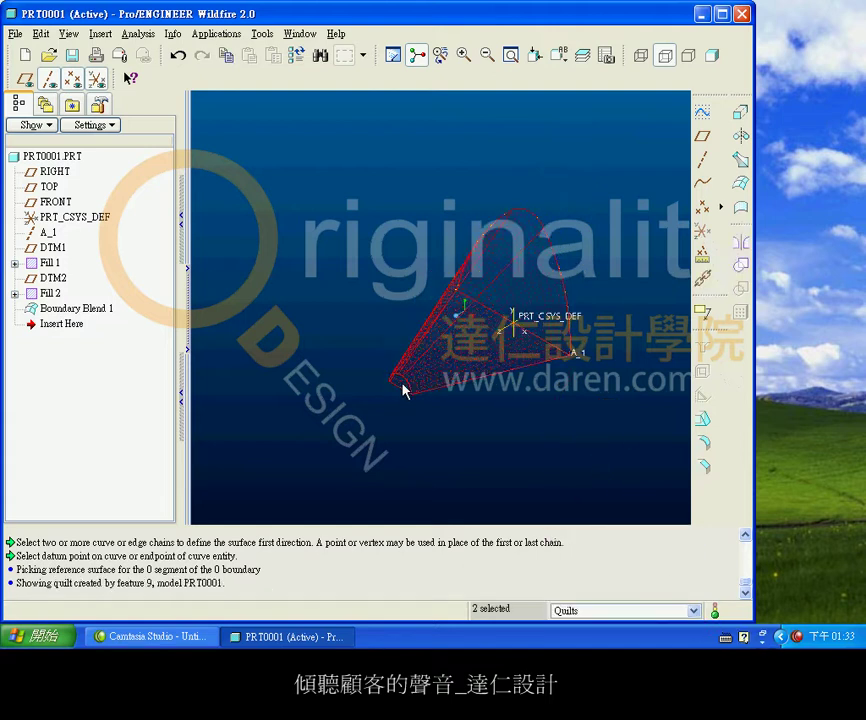
click(703, 306)
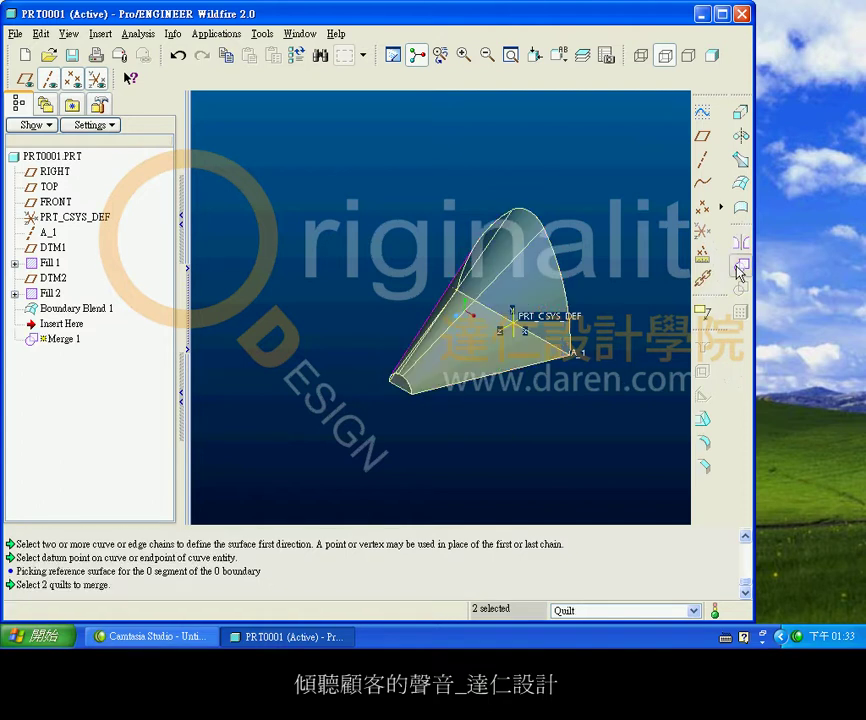
right_click(620, 376)
click(630, 417)
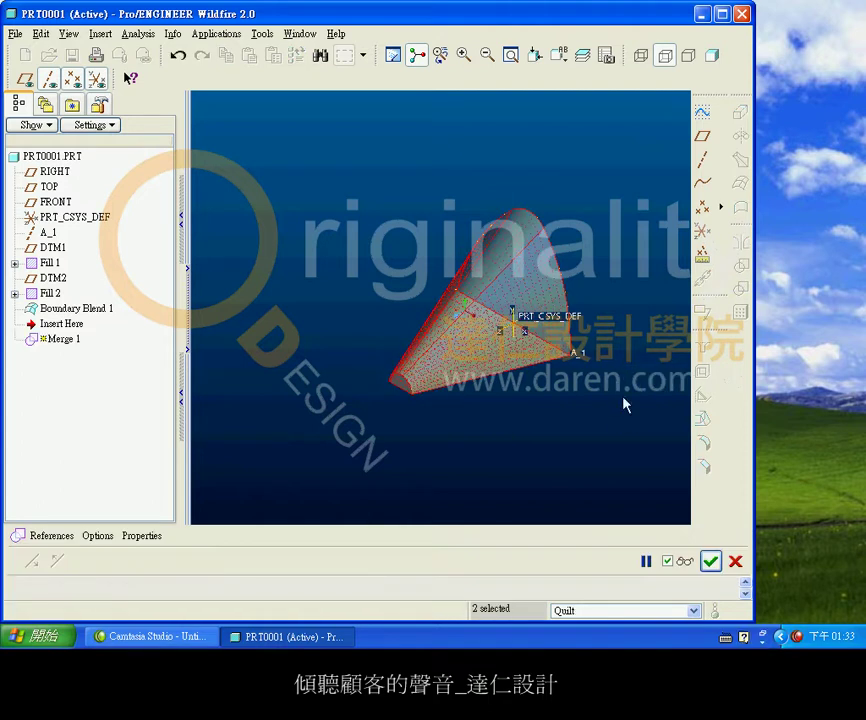
click(687, 558)
click(710, 561)
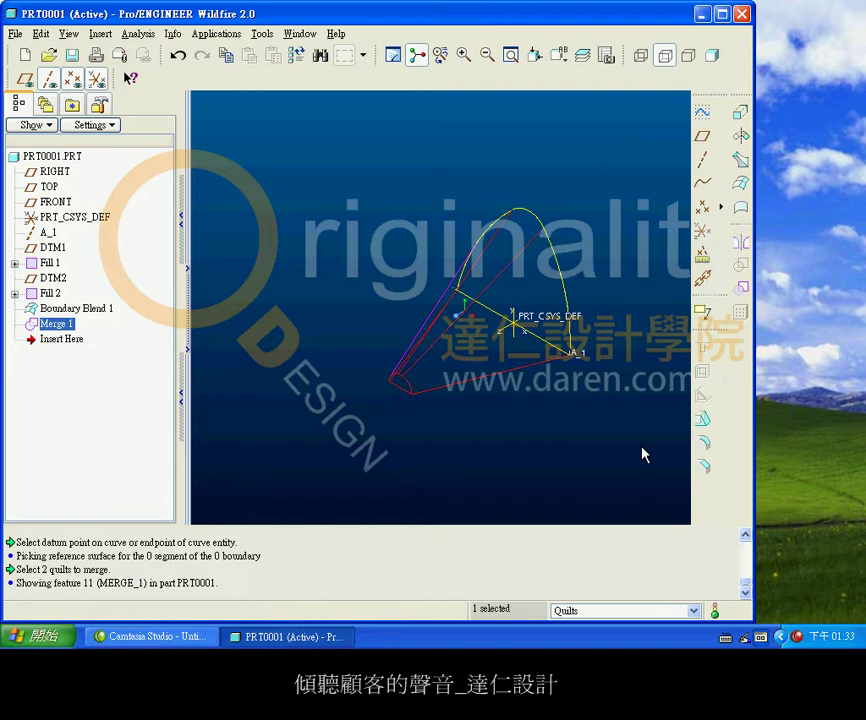
Merge the combined blend quilt with the large arched Fill on the tilted plane.
click(541, 479)
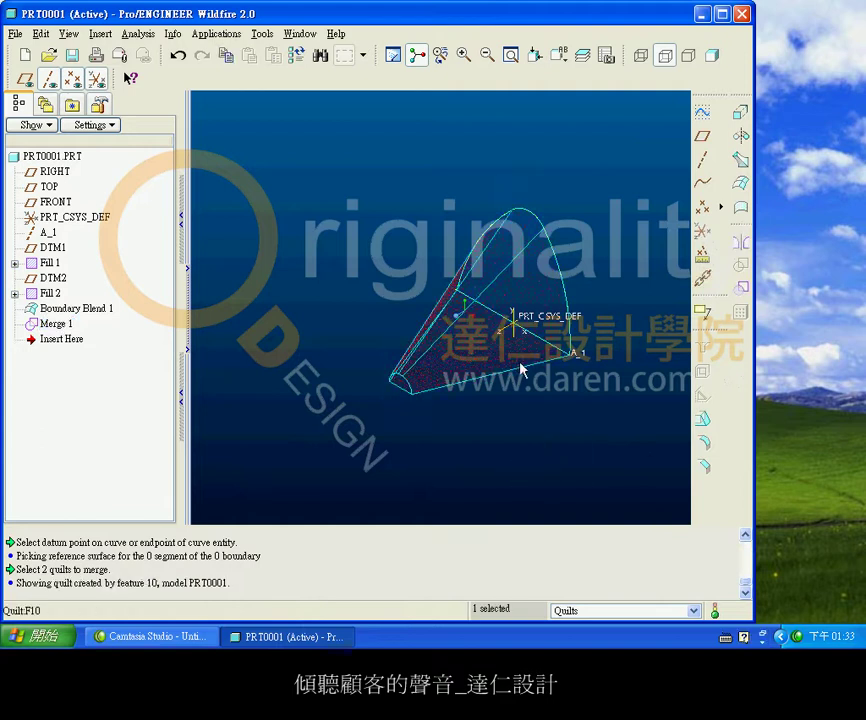
click(532, 291)
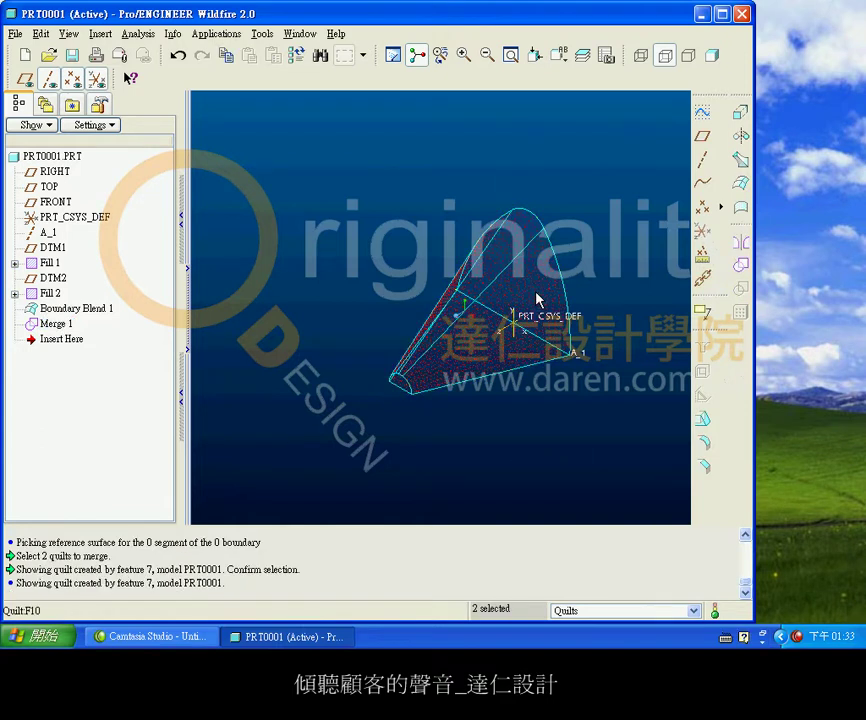
click(740, 265)
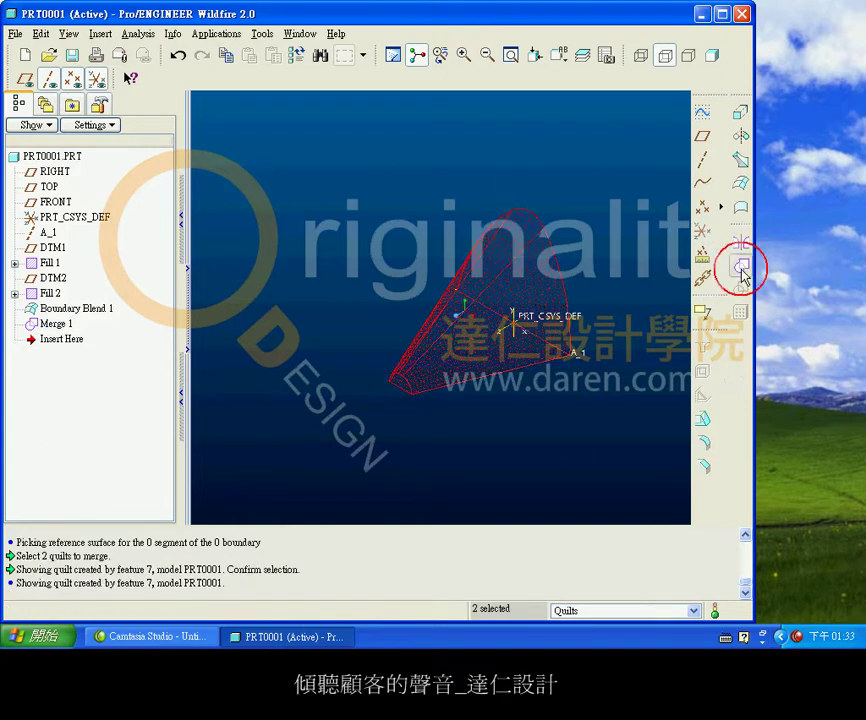
right_click(599, 276)
click(612, 314)
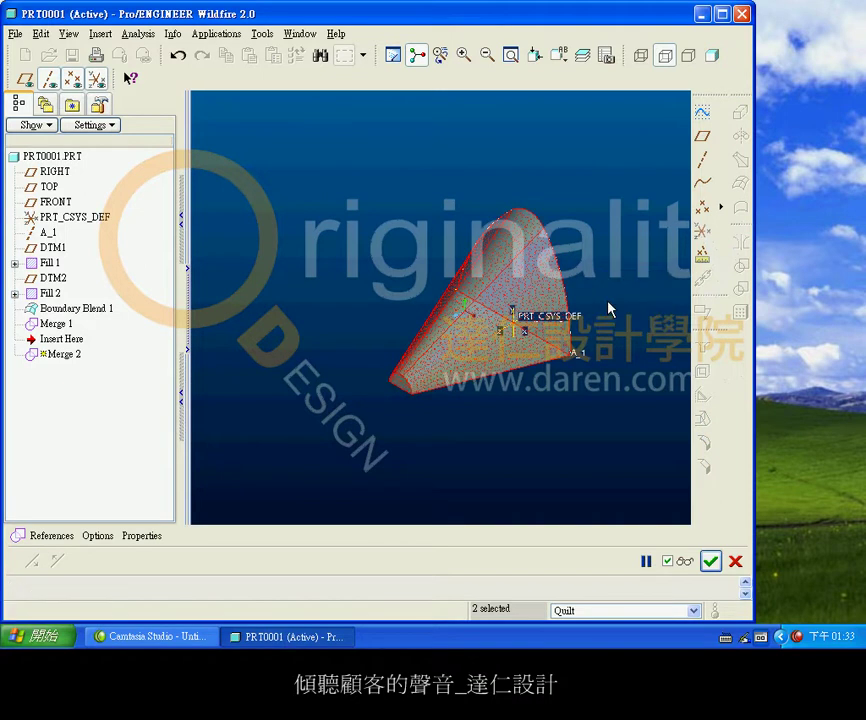
click(685, 561)
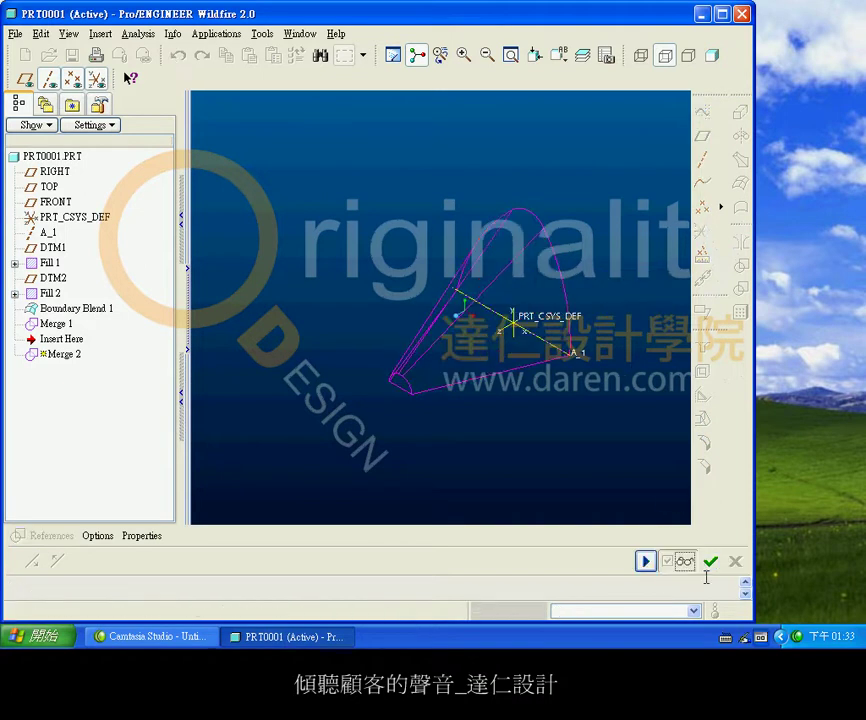
click(710, 562)
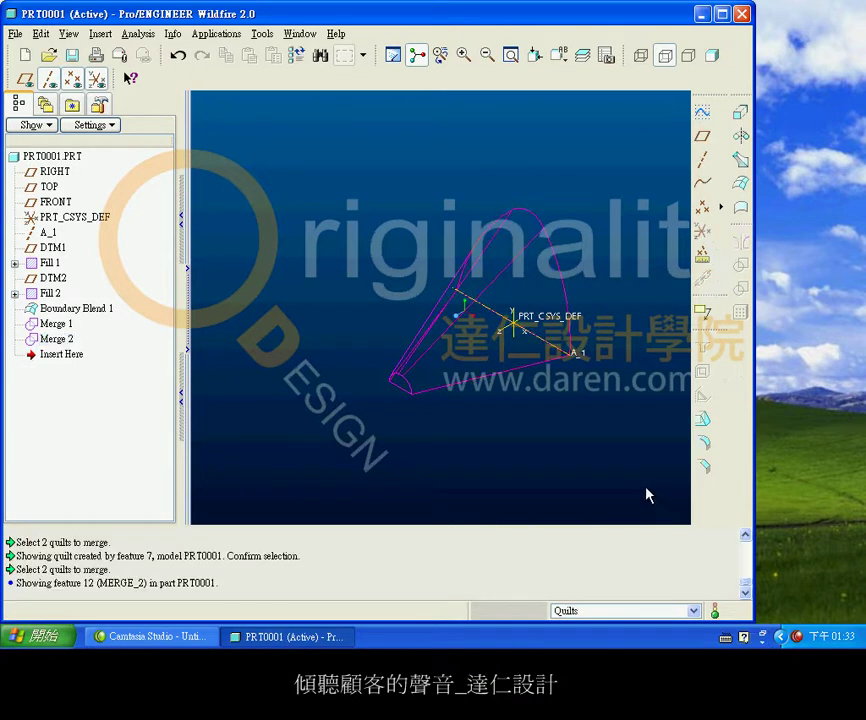
Solidify the closed merged quilt into a solid body.
click(466, 345)
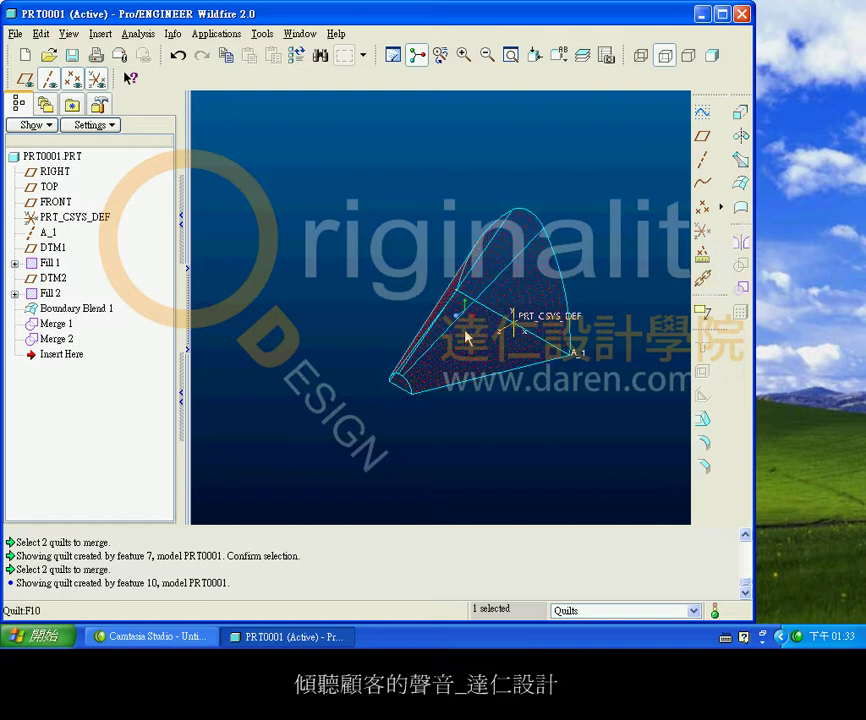
click(40, 33)
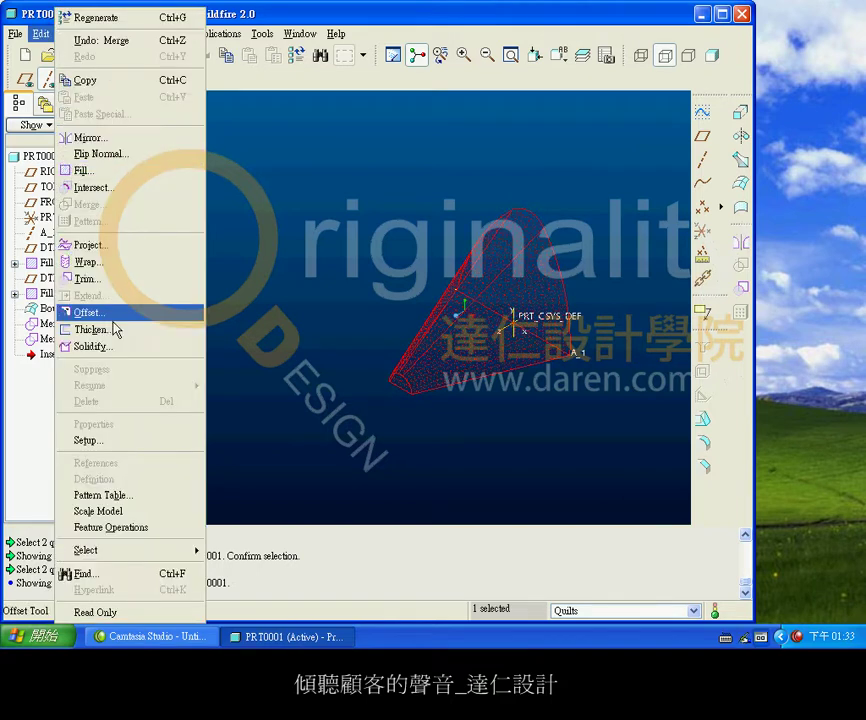
click(117, 350)
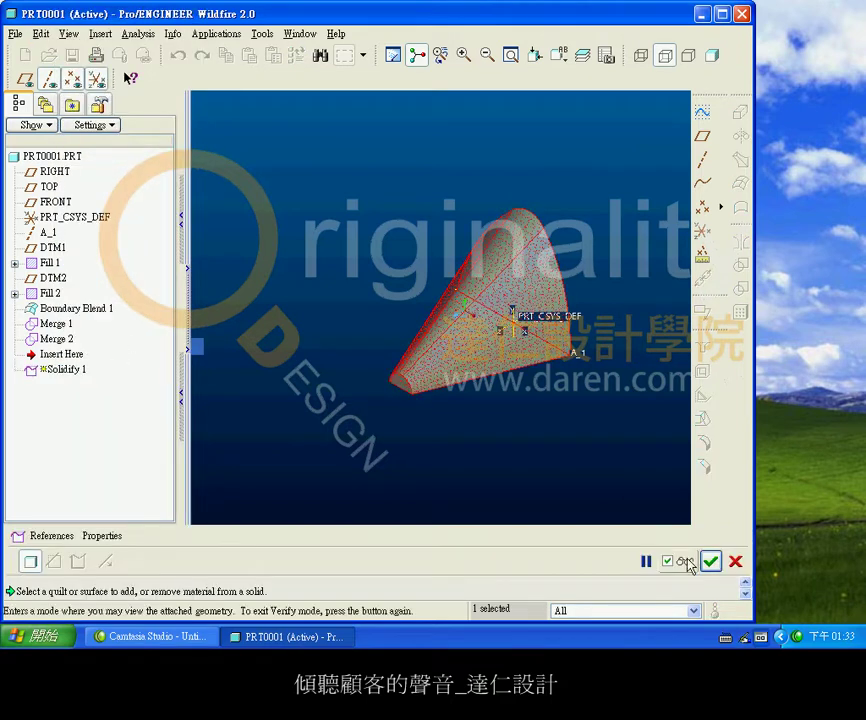
click(686, 563)
click(710, 561)
click(640, 501)
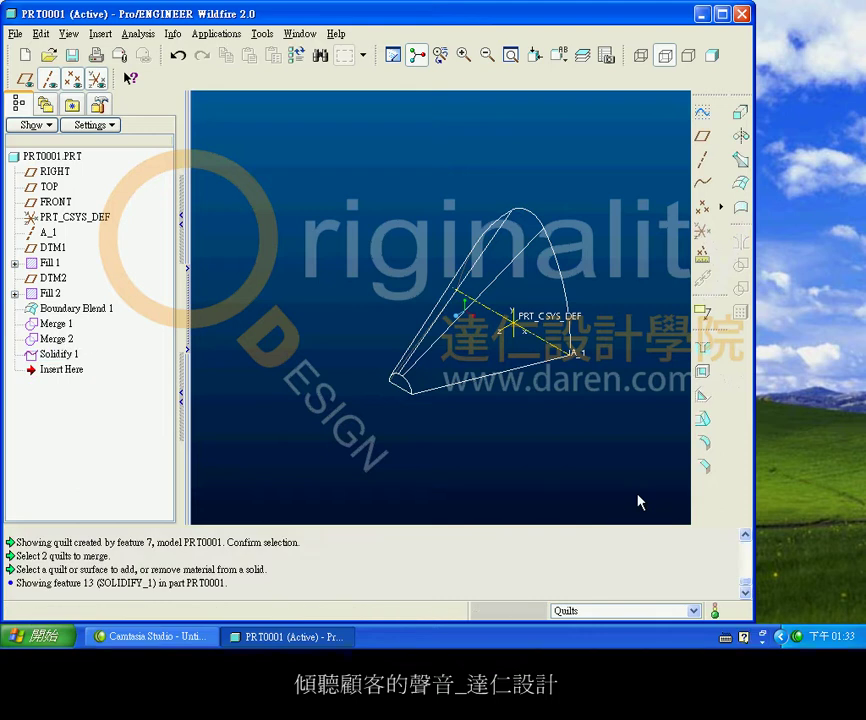
Compute the model mass properties with a density of 1 and examine the volume and center of gravity.
click(145, 38)
click(151, 72)
click(688, 341)
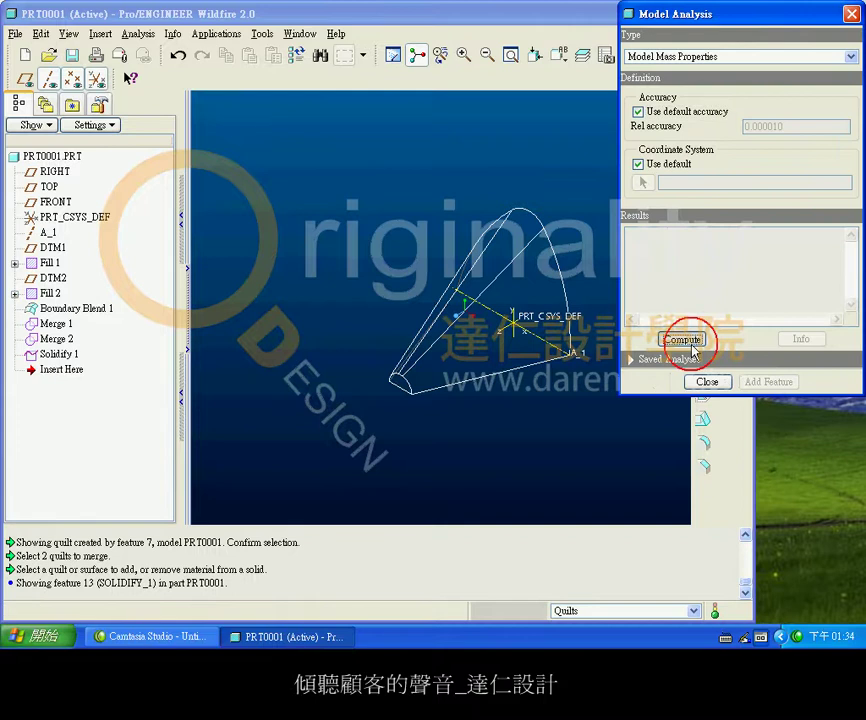
click(708, 590)
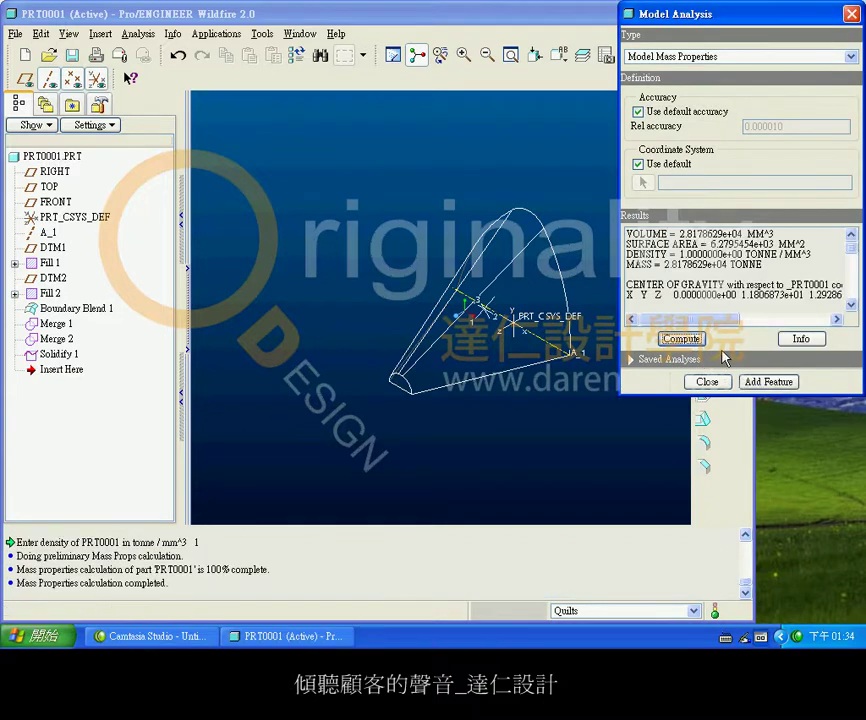
drag(707, 233, 677, 234)
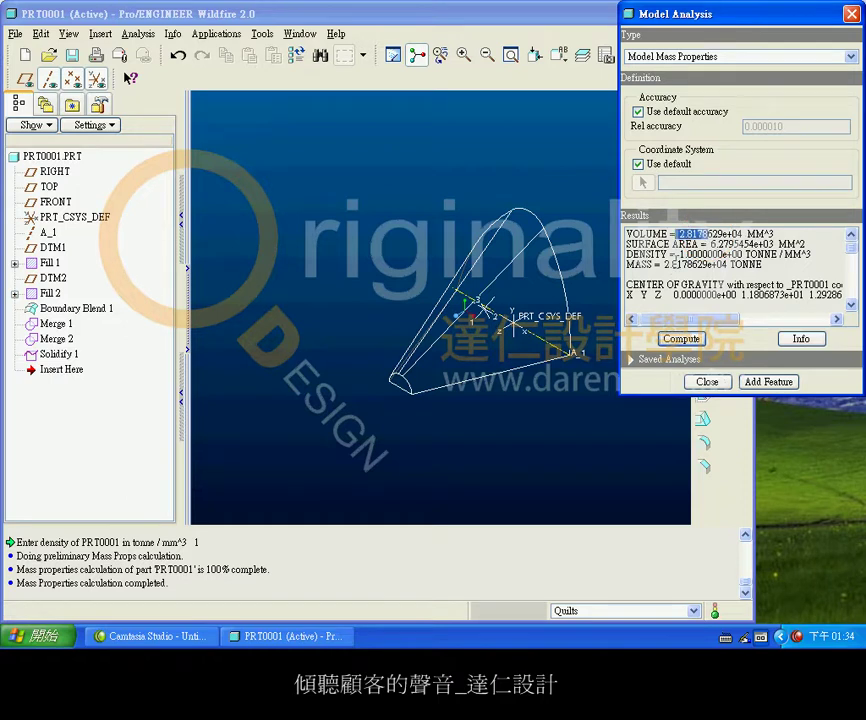
drag(710, 320, 745, 295)
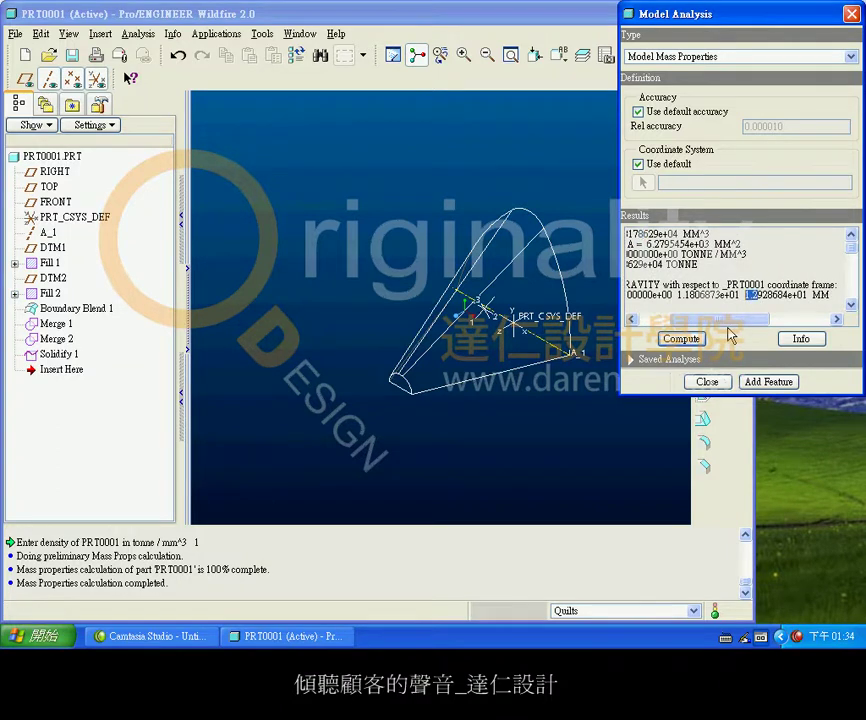
click(707, 381)
click(642, 401)
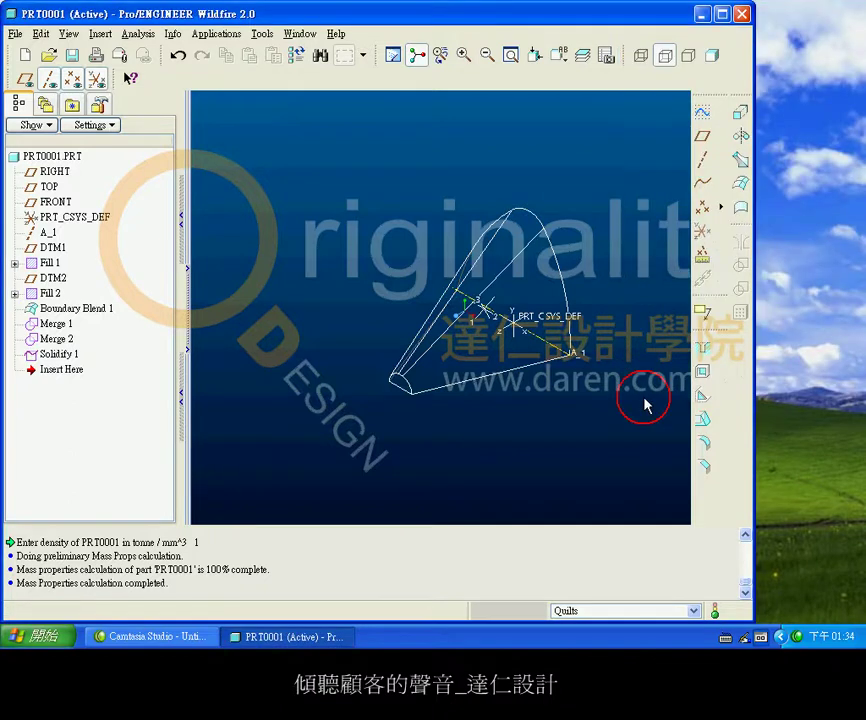
Restore the Smart selection filter and set the base width of the large arched Fill's sketch to 75 mm.
click(692, 611)
click(655, 534)
click(623, 452)
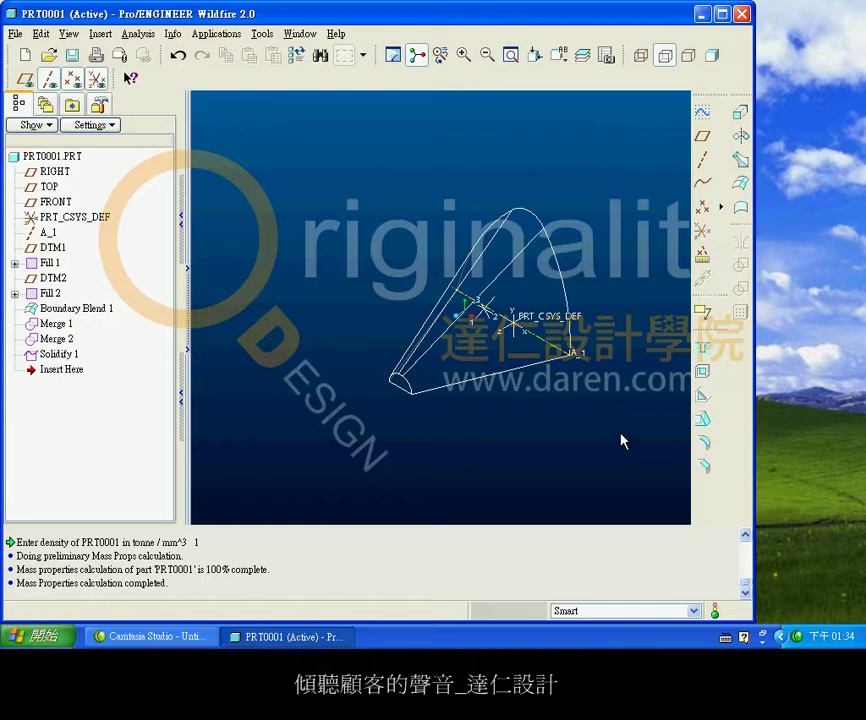
click(549, 290)
click(548, 292)
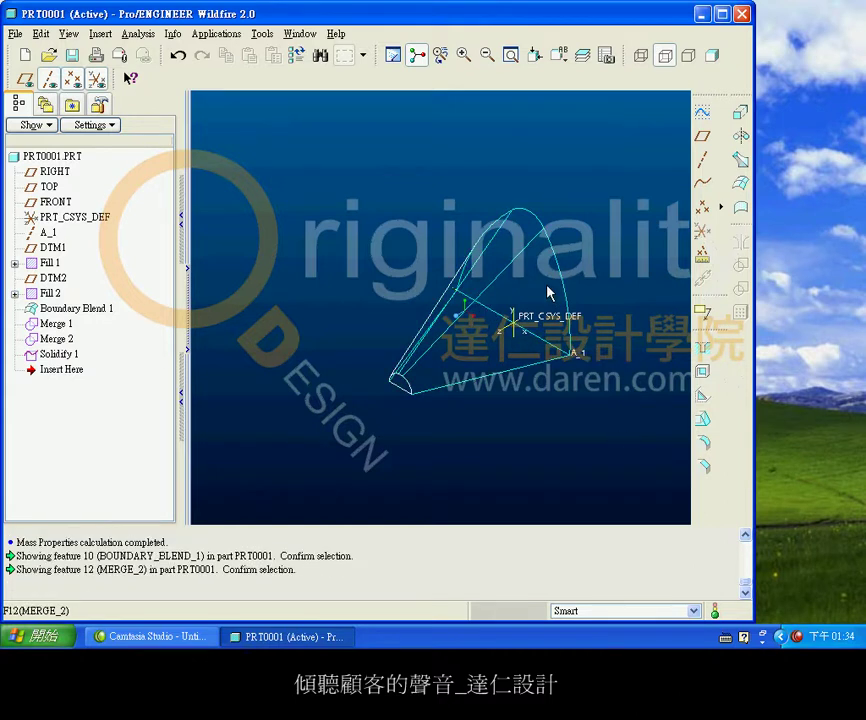
click(549, 290)
double_click(550, 290)
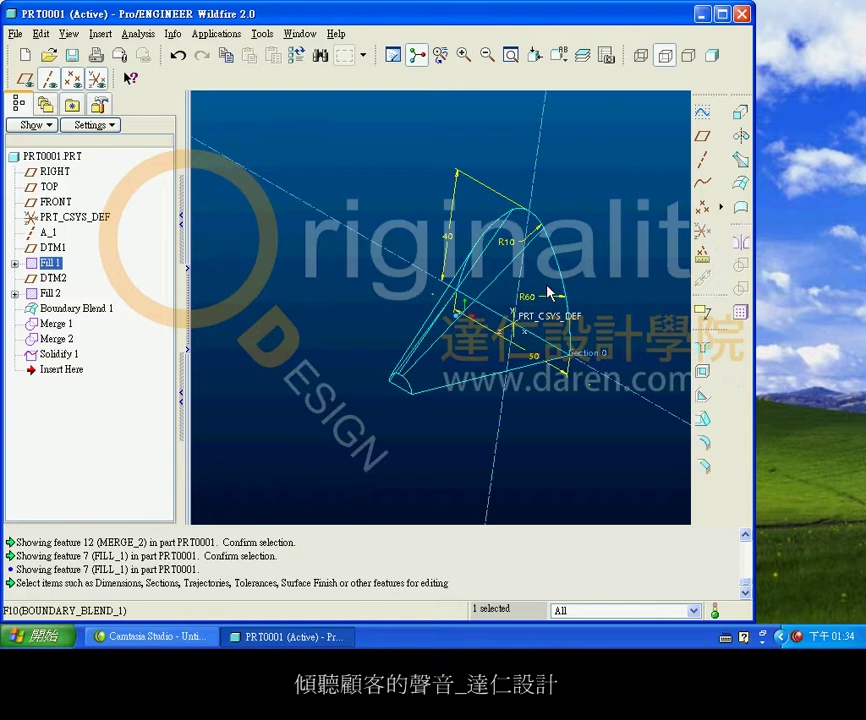
double_click(538, 361)
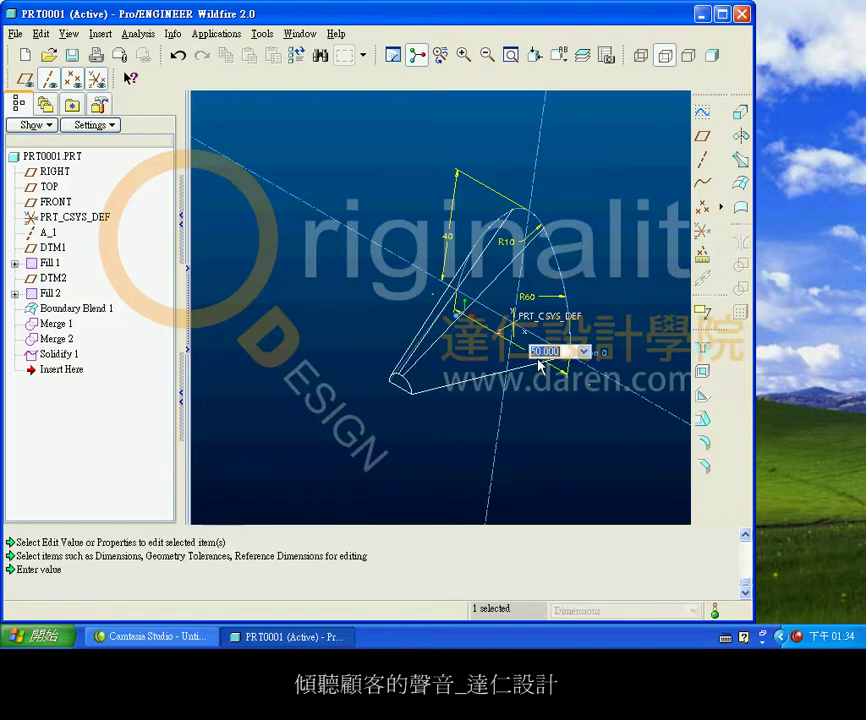
text(75)
key(Return)
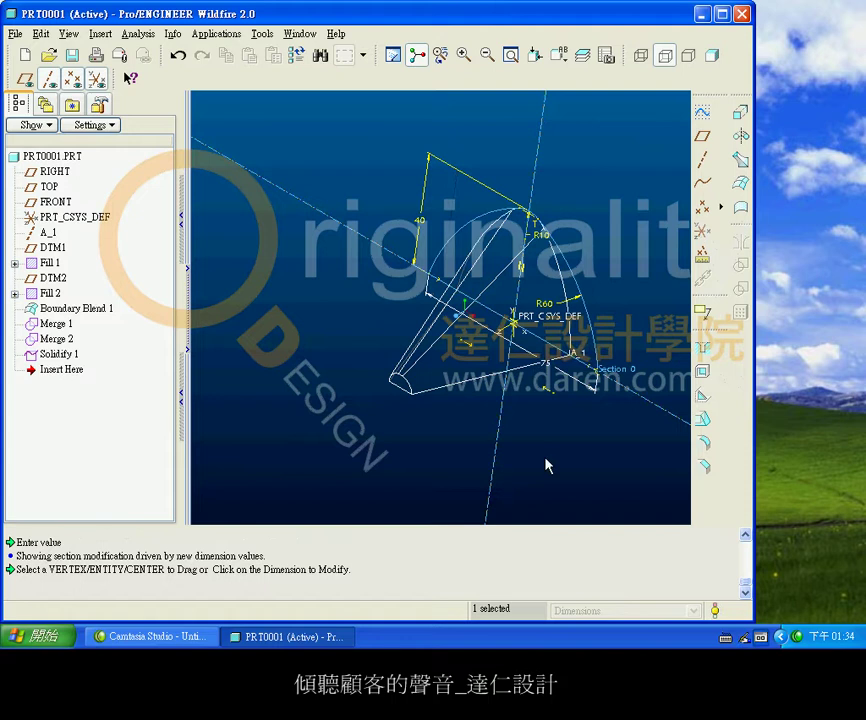
click(547, 464)
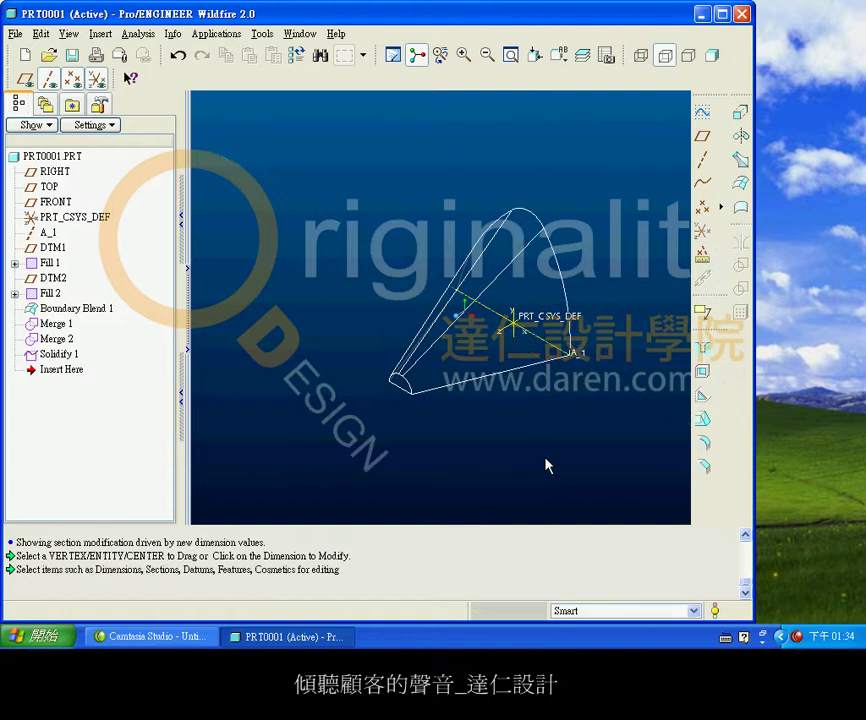
Display the datum planes and set the offset distance of DTM2 to 65 mm.
click(24, 79)
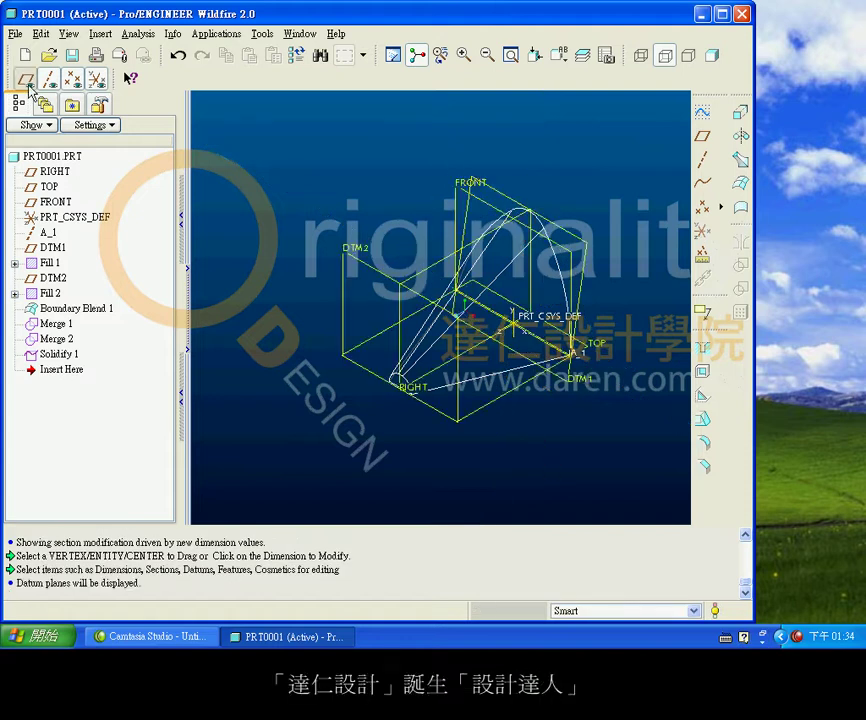
click(368, 275)
double_click(367, 309)
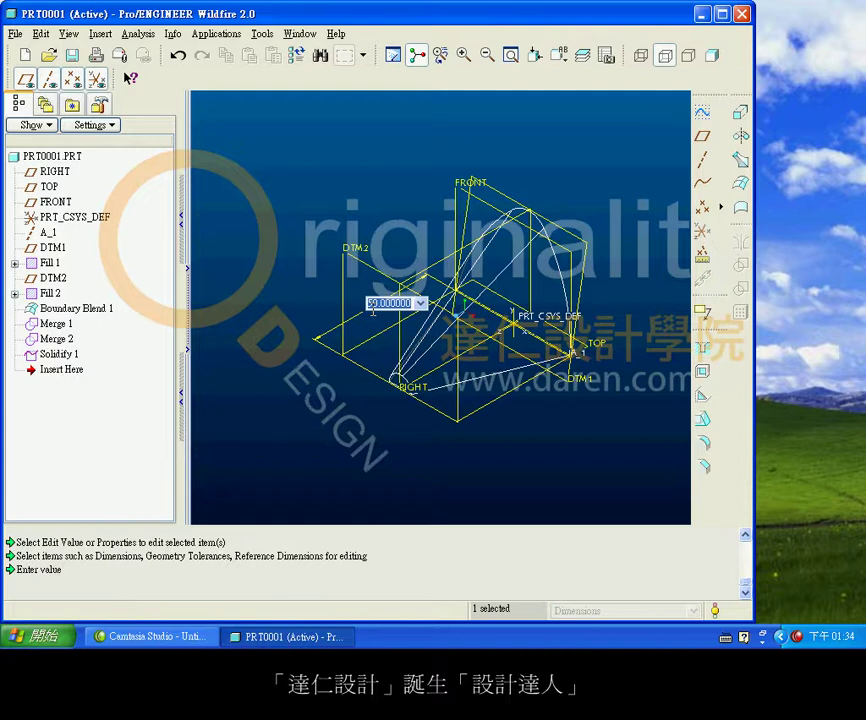
text(65)
key(Return)
click(568, 457)
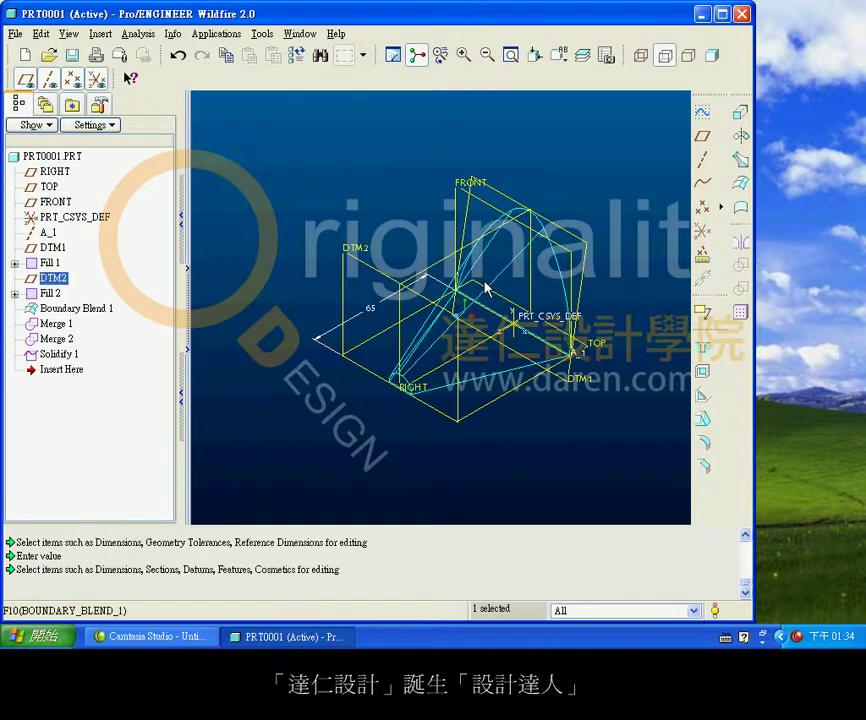
key(ctrl+g)
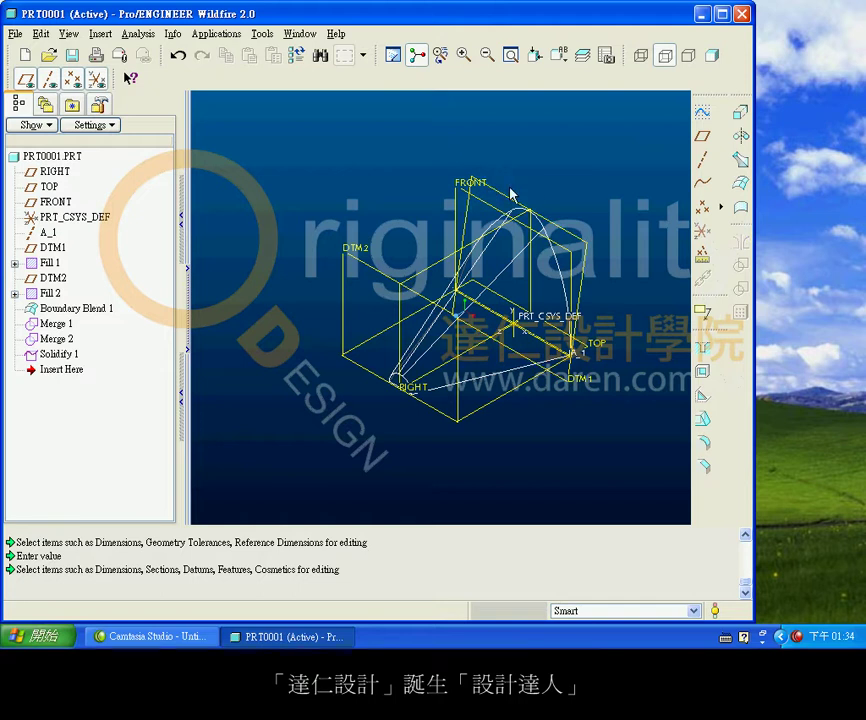
Edit the rotation angle of datum plane DTM1 and hide the datum planes.
click(502, 203)
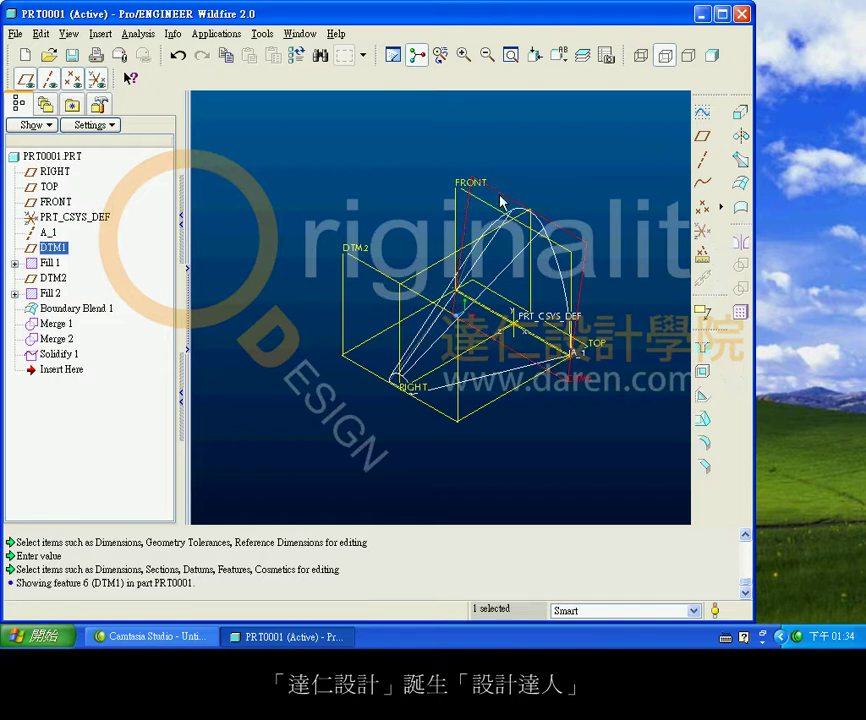
double_click(511, 358)
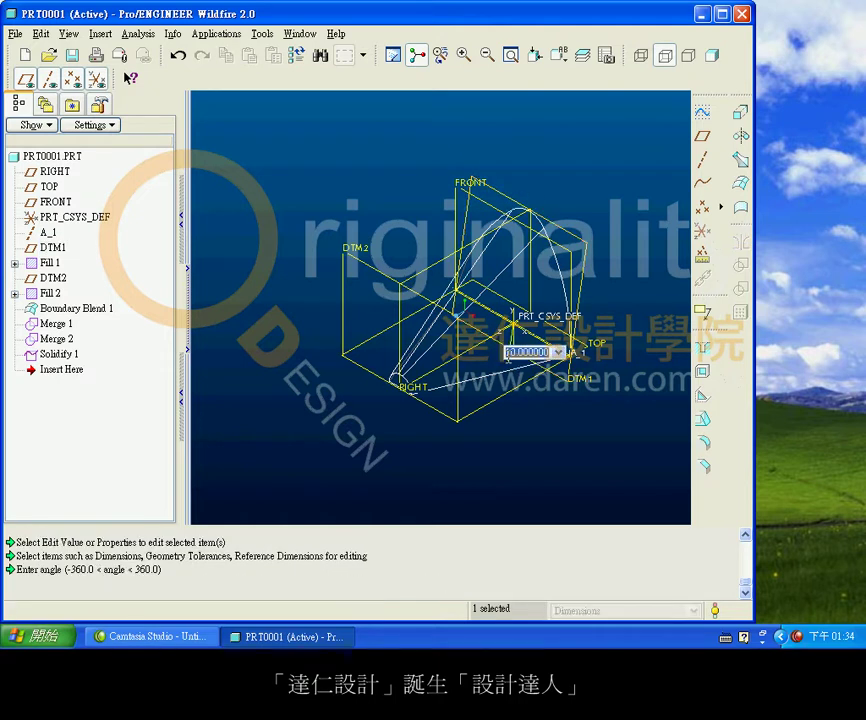
key(Return)
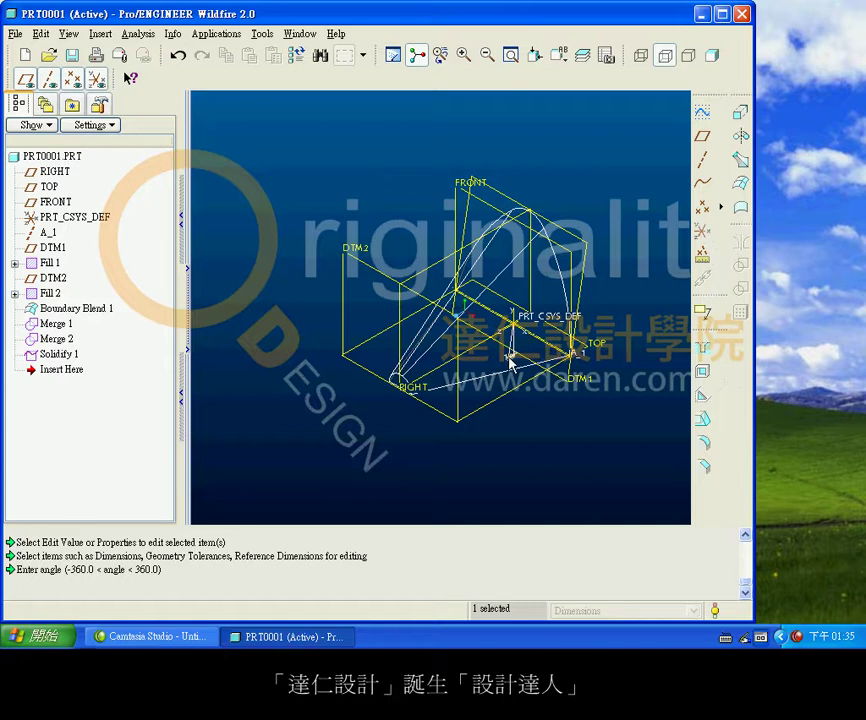
click(580, 464)
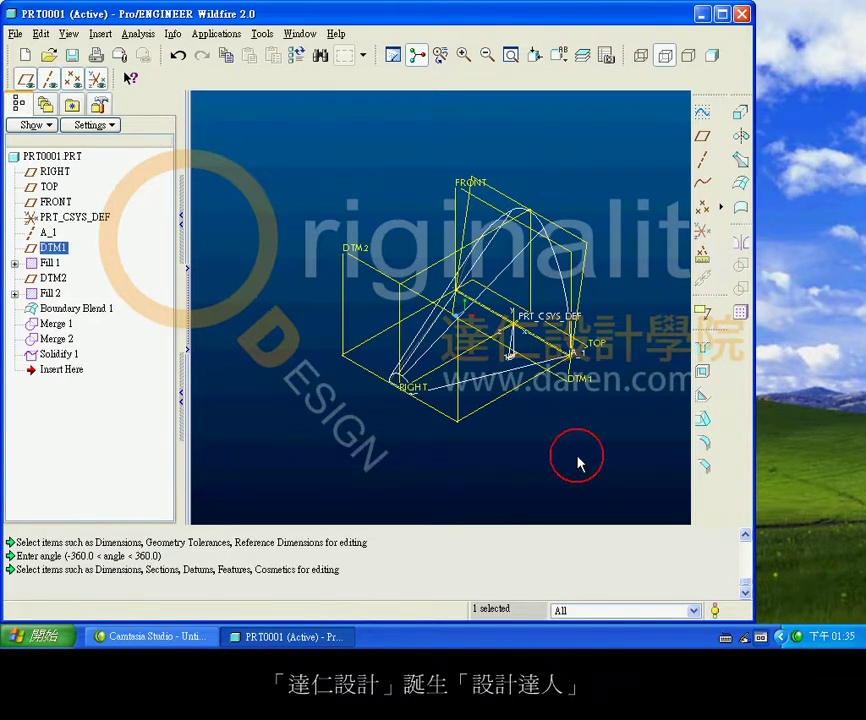
click(26, 80)
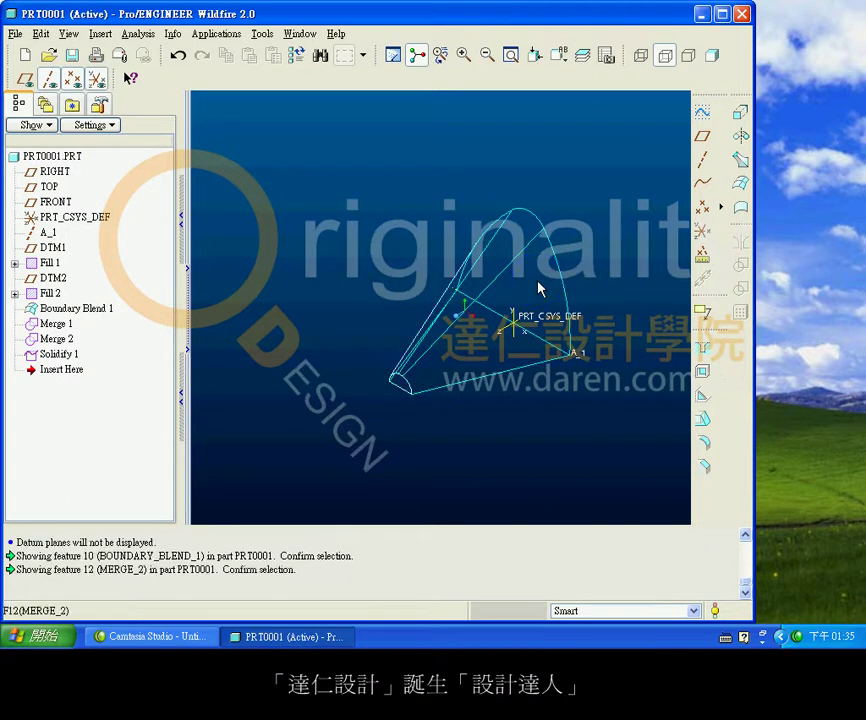
Set the height dimension of the large arched Fill's sketch to 60 mm.
double_click(543, 275)
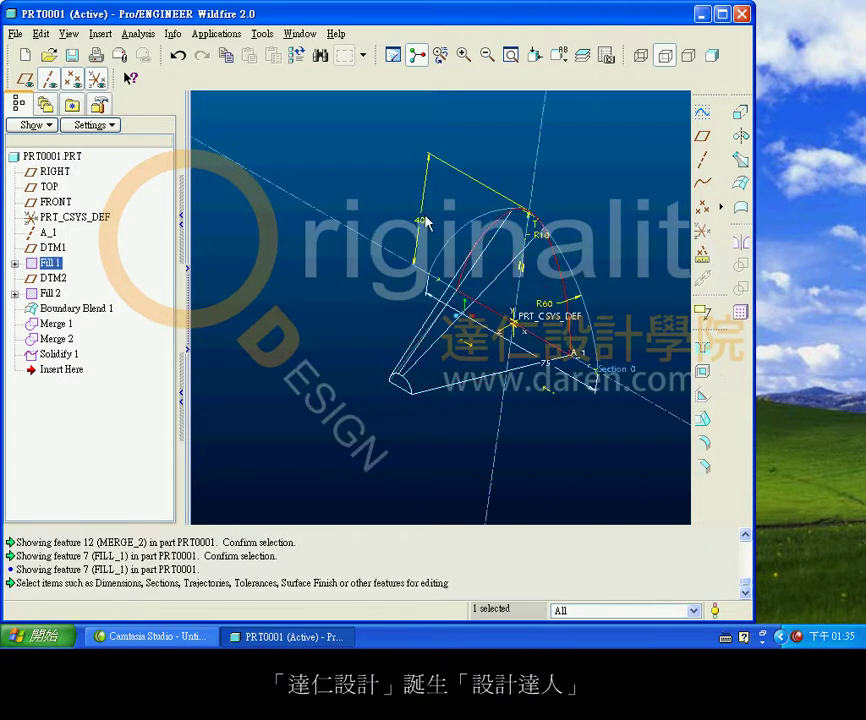
double_click(428, 222)
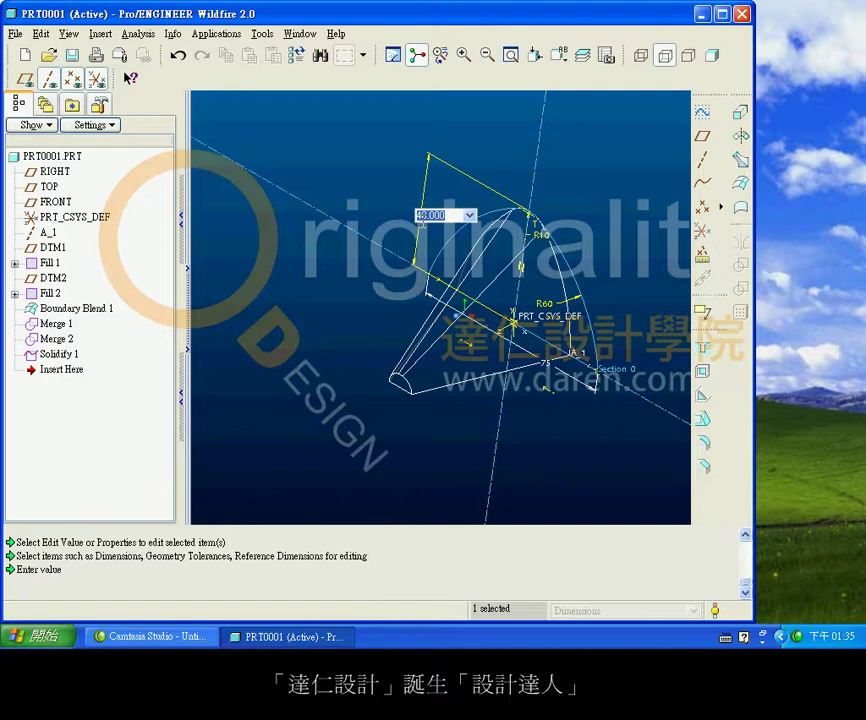
text(60)
key(Return)
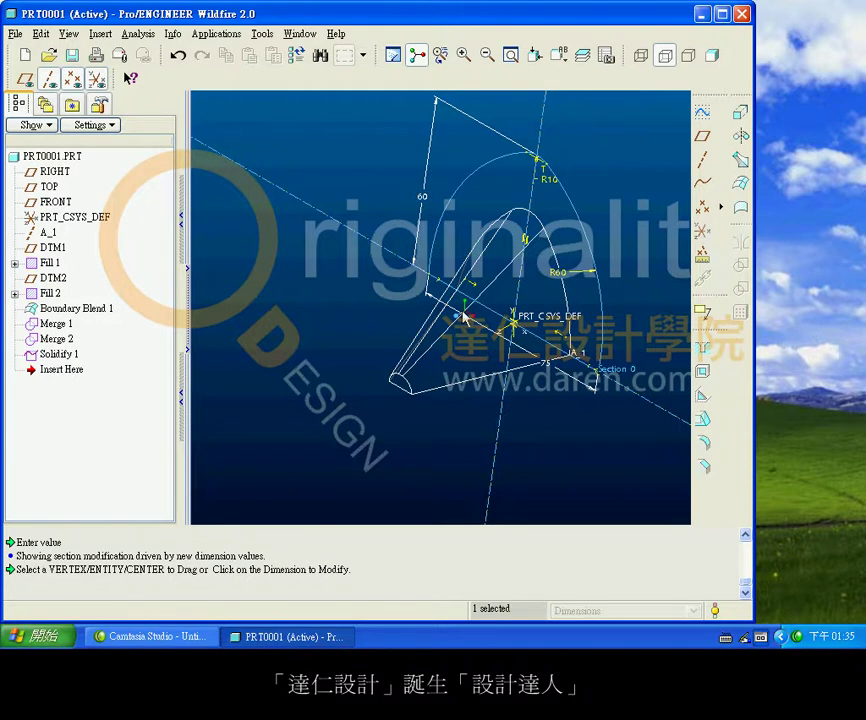
click(568, 447)
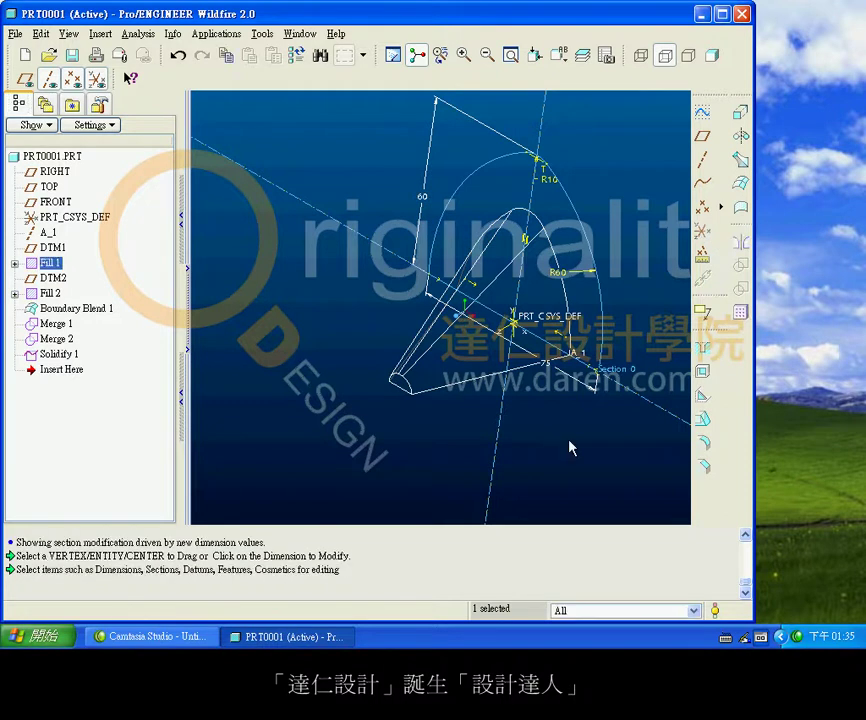
Set the arc radius of the small Fill's sketch to 10 mm and regenerate the part.
right_click(402, 390)
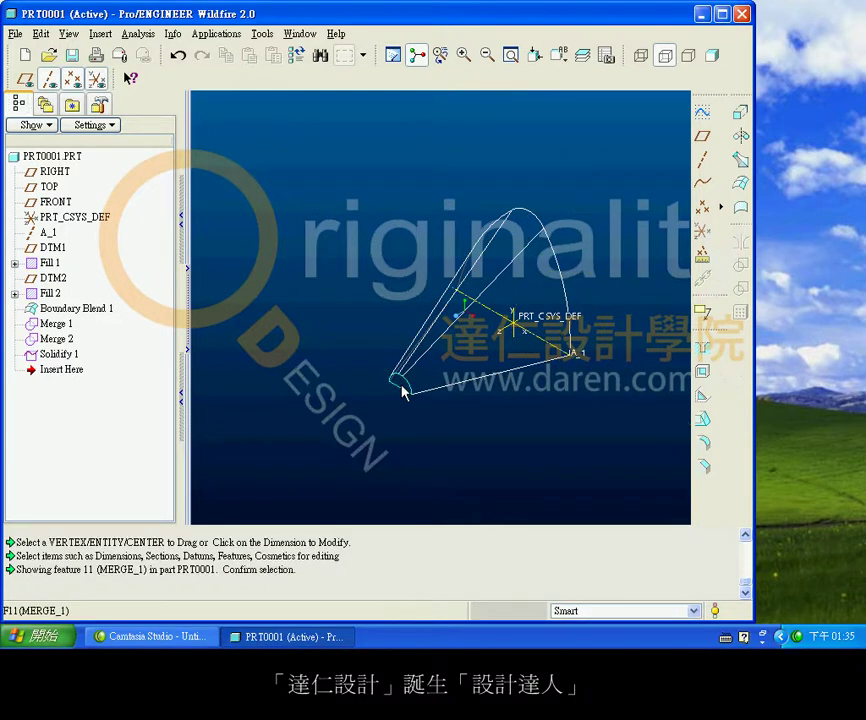
right_click(402, 390)
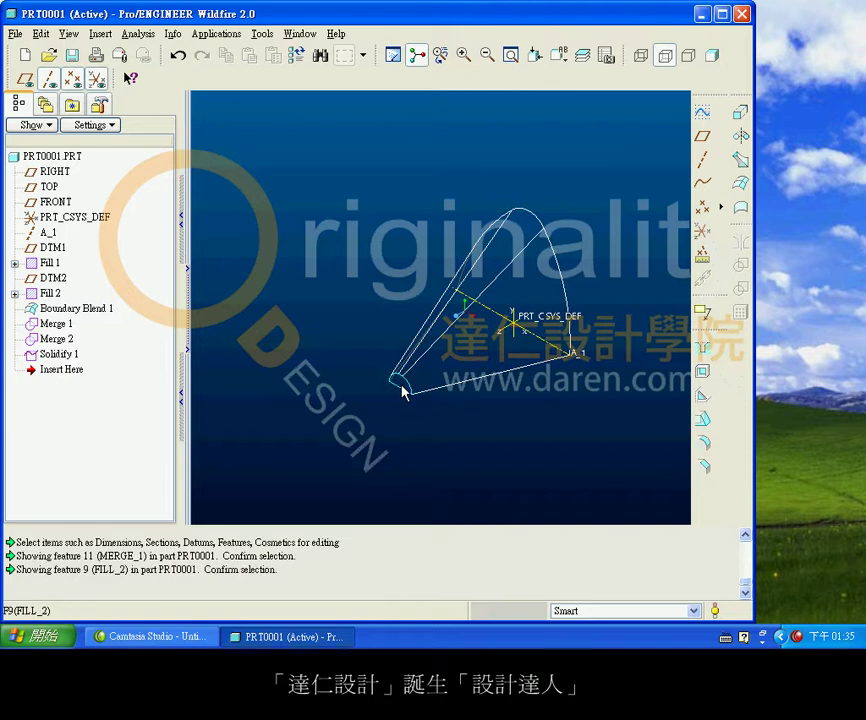
double_click(402, 390)
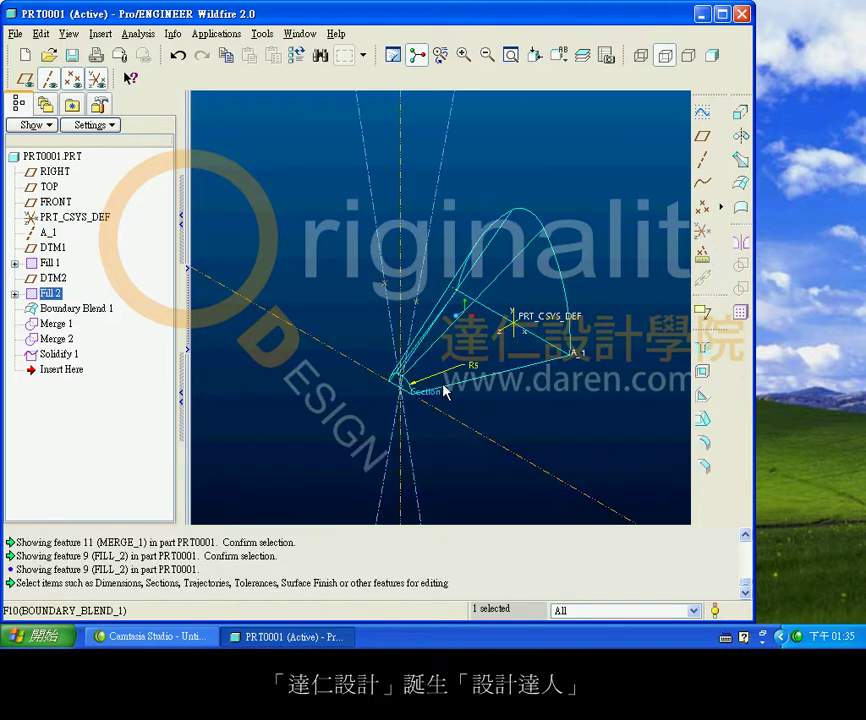
click(474, 372)
double_click(474, 372)
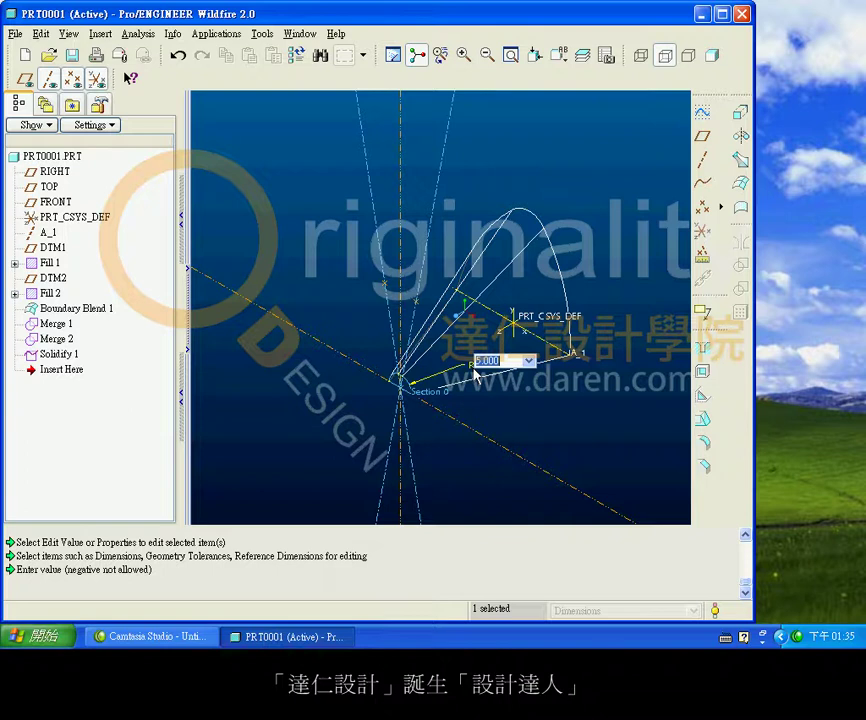
text(10)
key(Return)
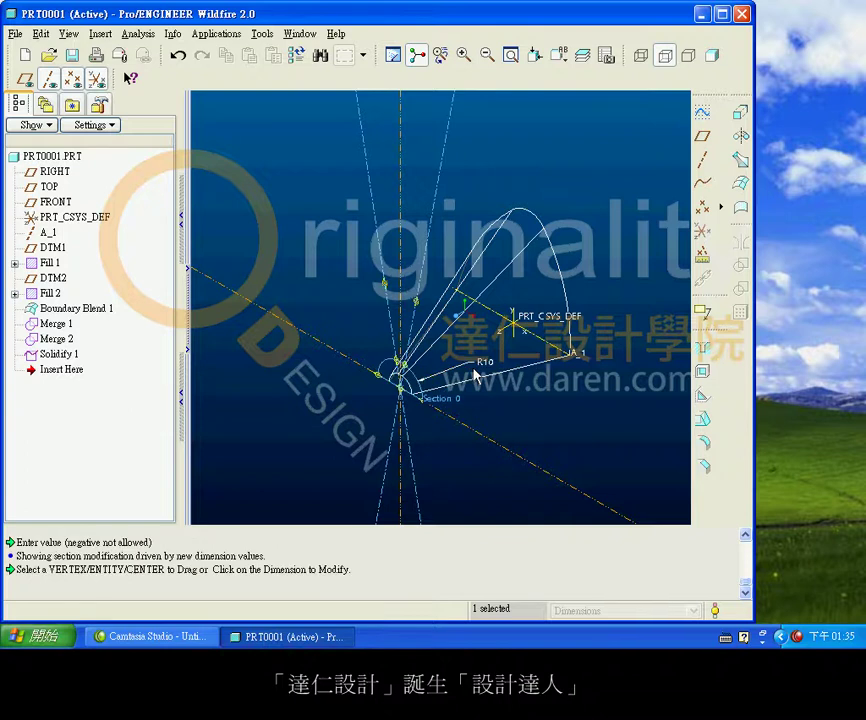
click(297, 57)
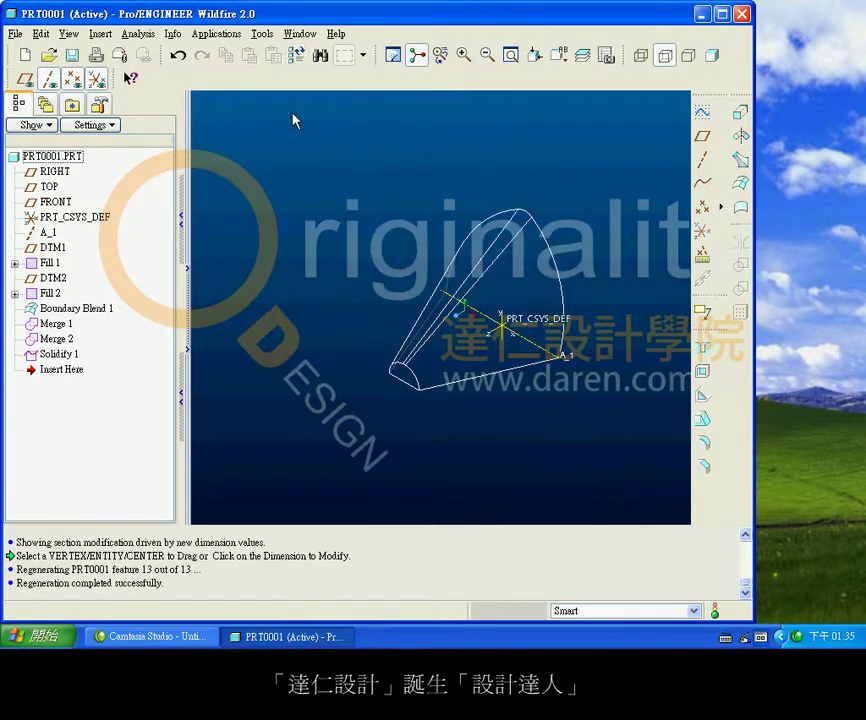
Compute the mass properties of the regenerated model and examine its surface area, center of gravity and volume.
click(138, 33)
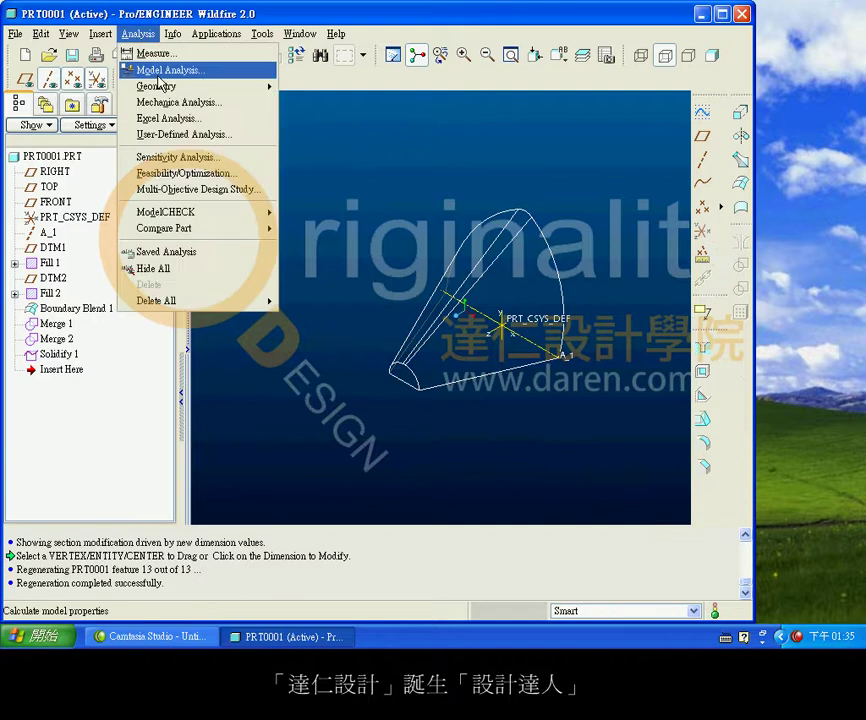
click(166, 70)
click(679, 339)
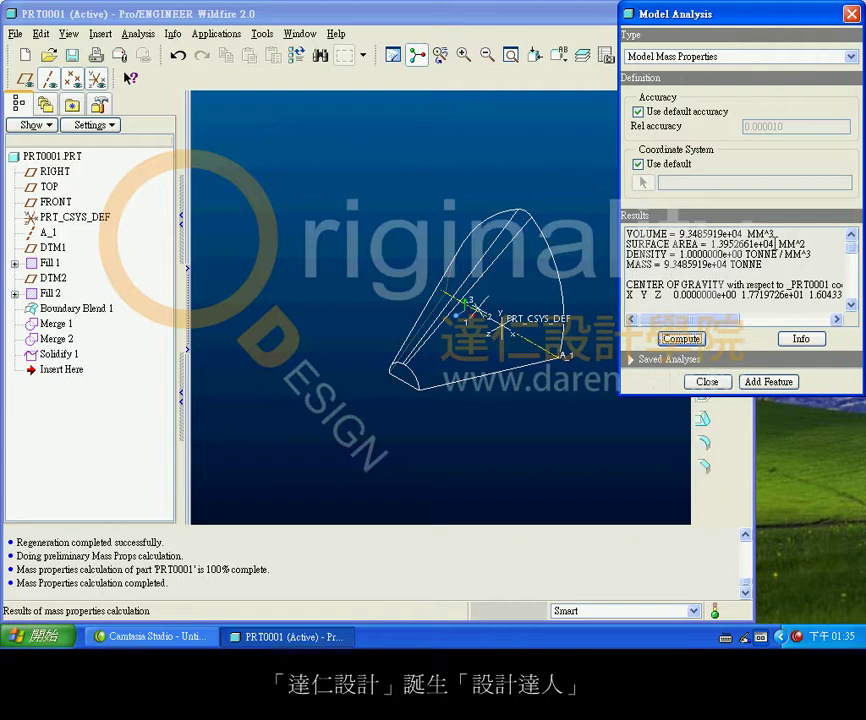
drag(706, 244, 740, 244)
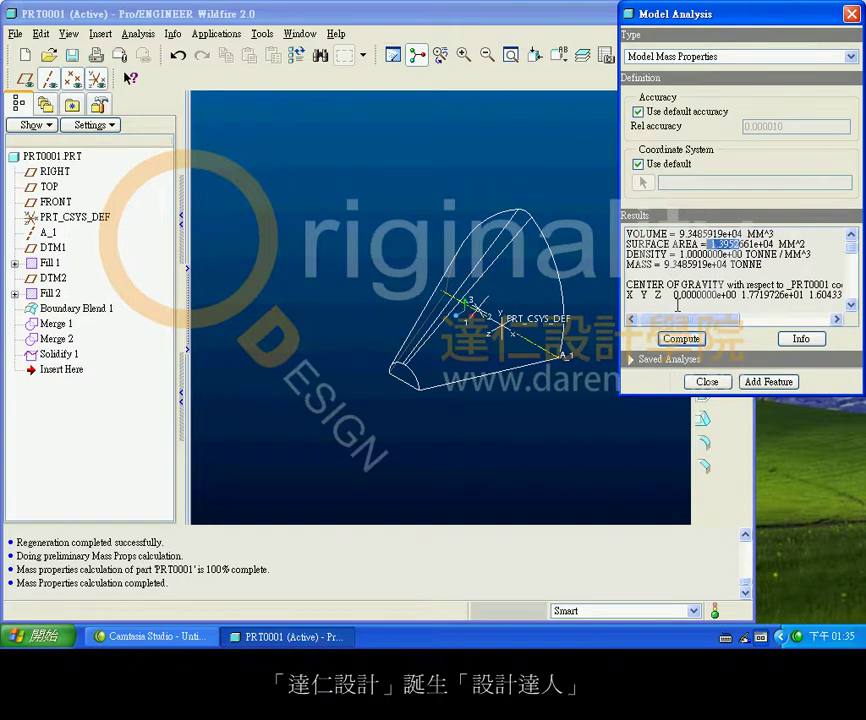
drag(690, 319, 745, 320)
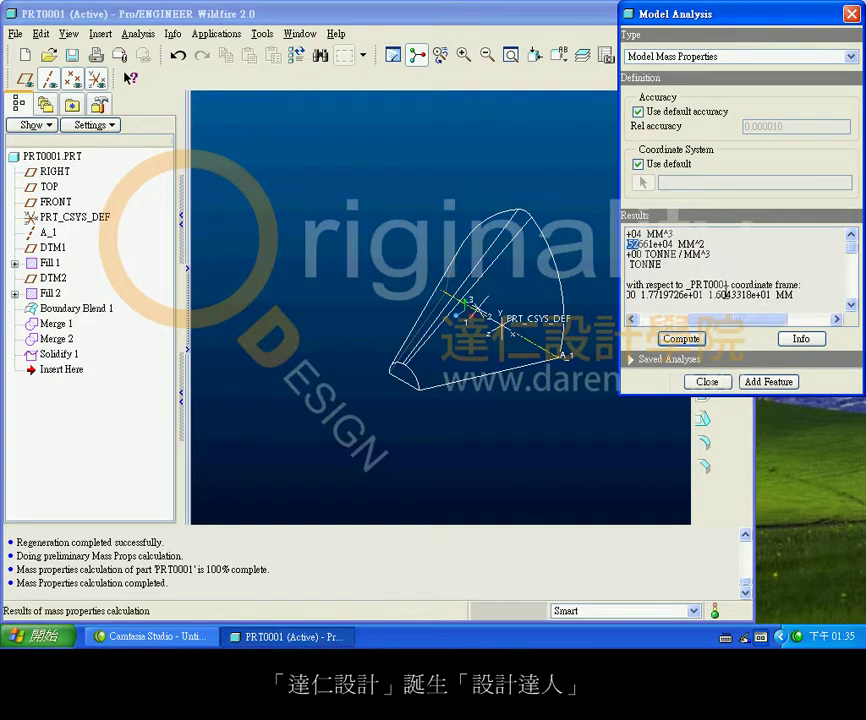
drag(722, 295, 709, 295)
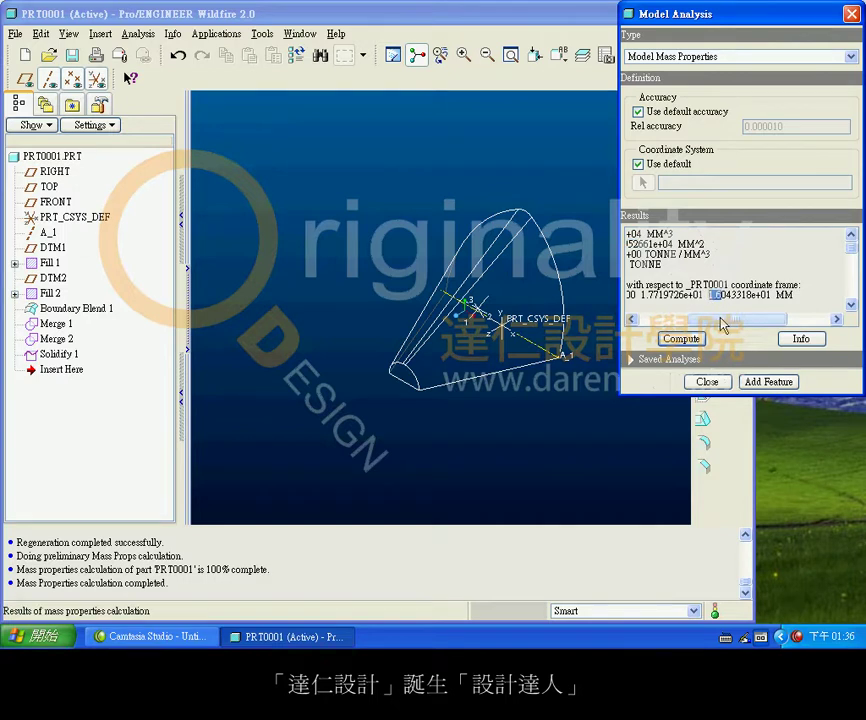
click(681, 338)
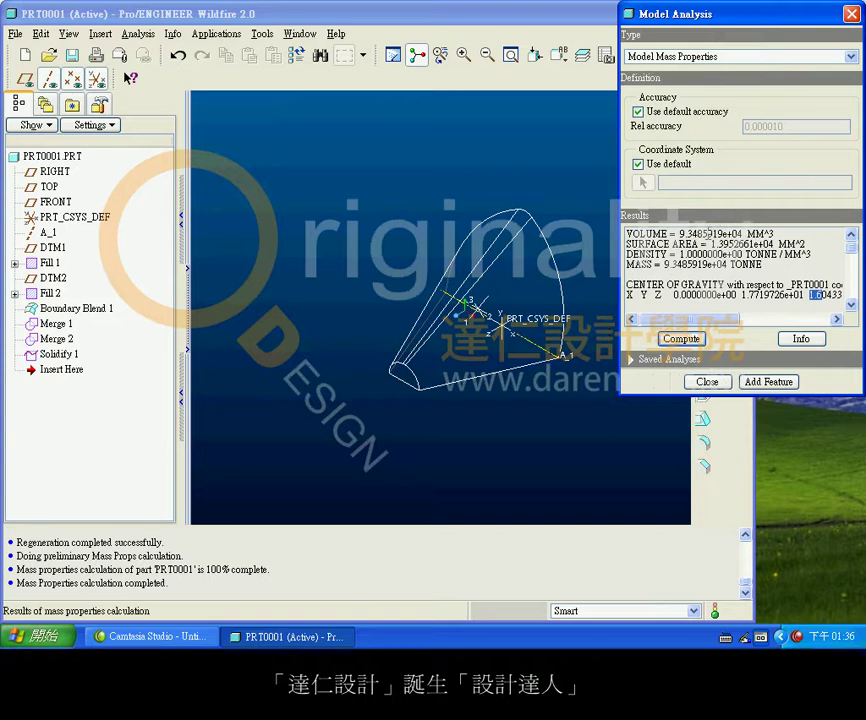
drag(672, 234, 708, 234)
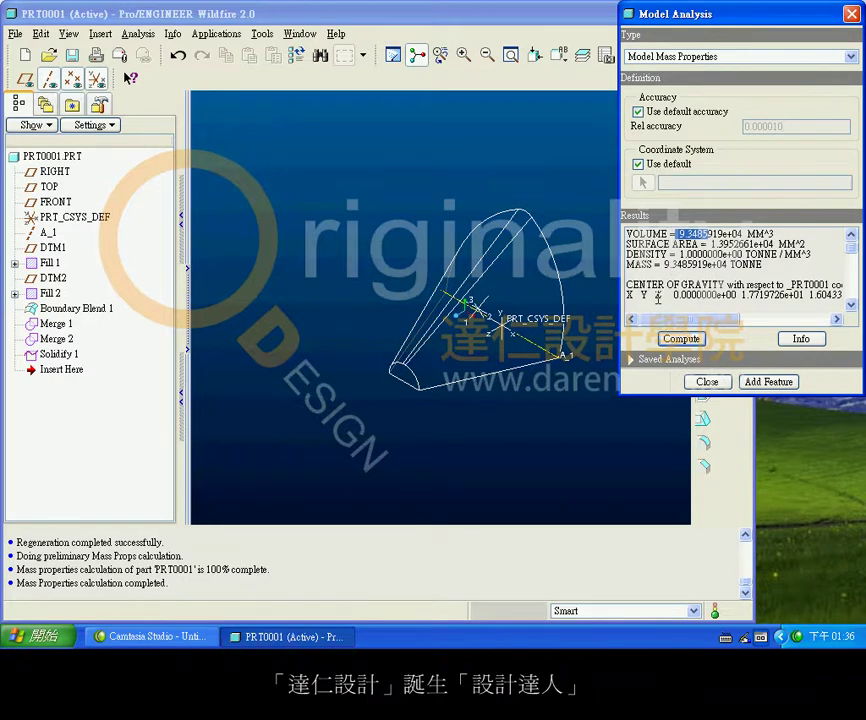
click(714, 383)
click(615, 420)
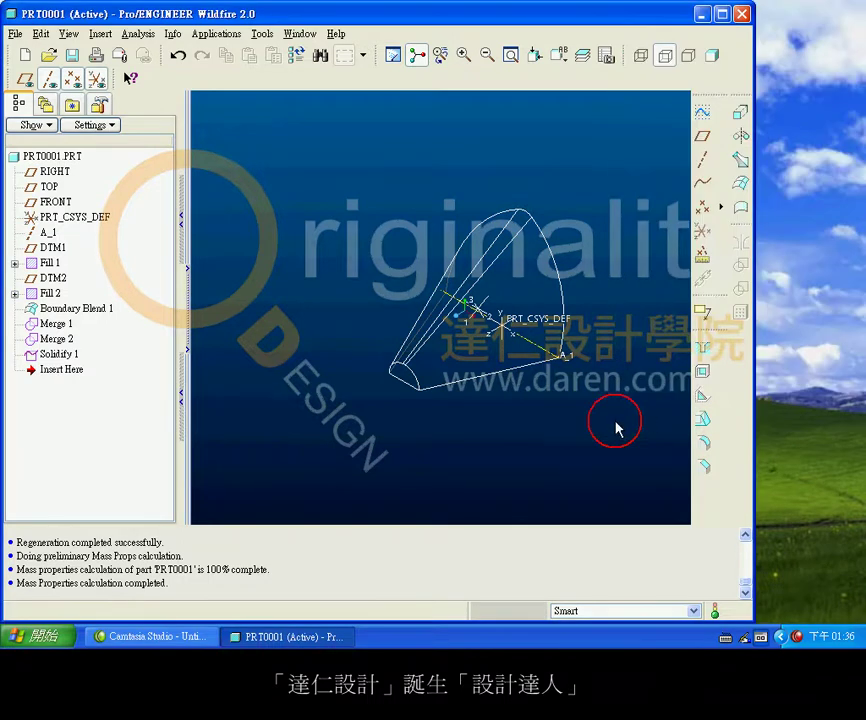